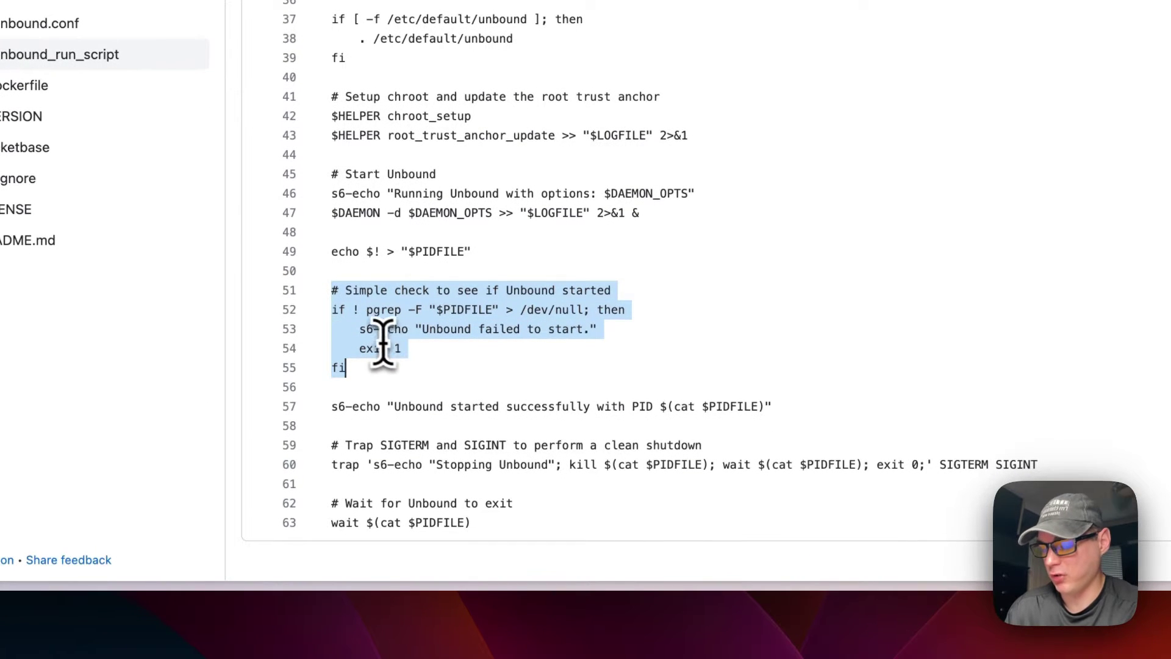
Examine the startup message, the SIGTERM/SIGINT shutdown trap and the final wait command in unbound_run_script.
drag(332, 406, 818, 405)
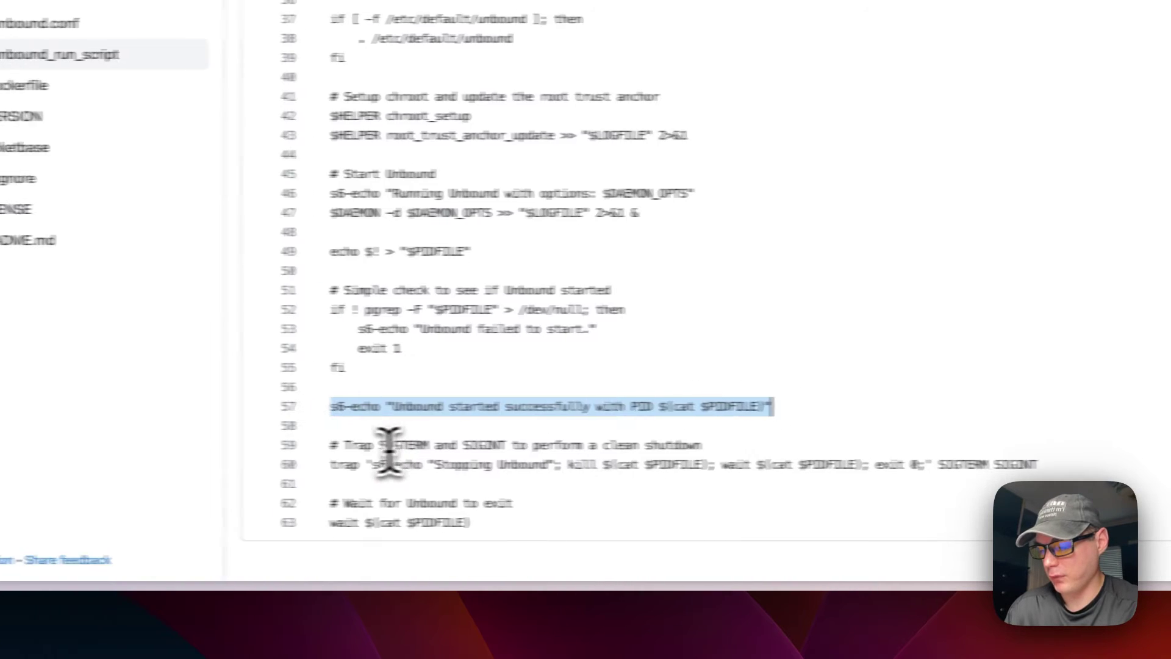
drag(423, 455, 584, 475)
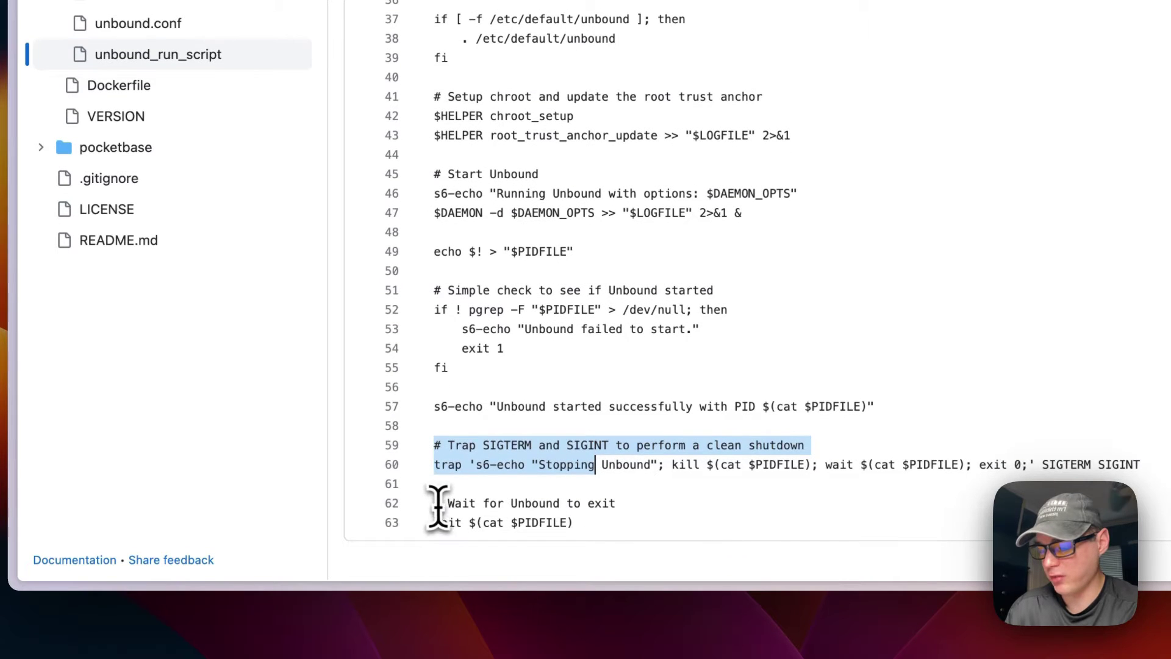
drag(436, 504, 545, 520)
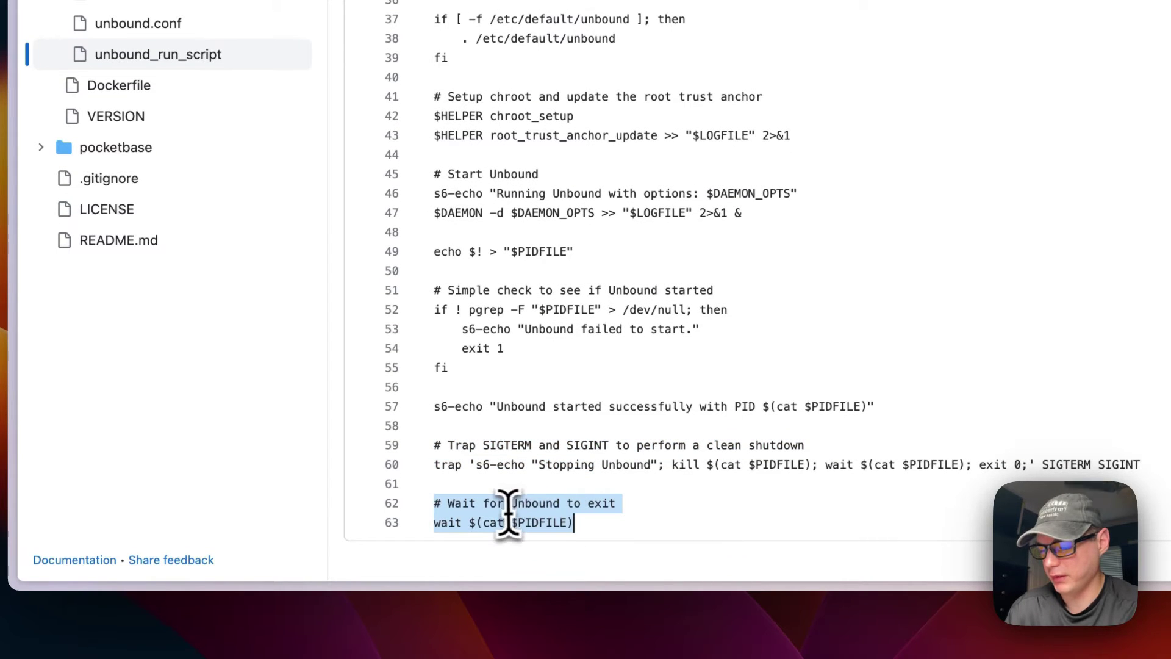
scroll(543, 369, up, 10)
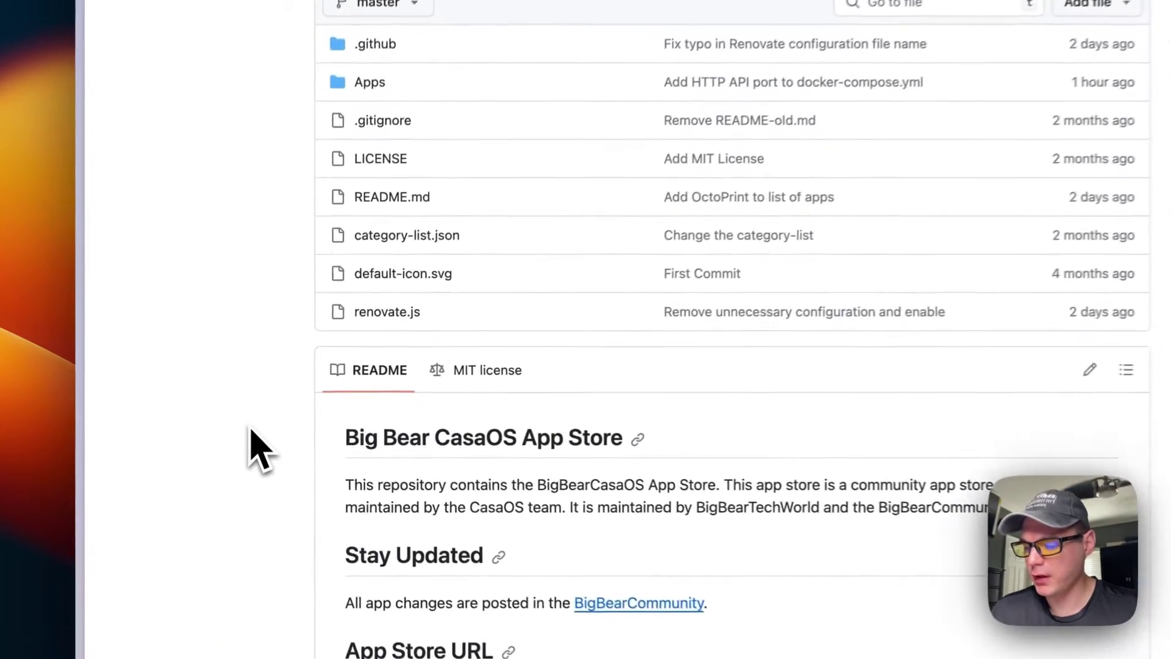
Review the Big Bear CasaOS App Store README, covering the store URL, apps table, UI how-to video and supported CasaOS version note.
scroll(255, 426, down, 3)
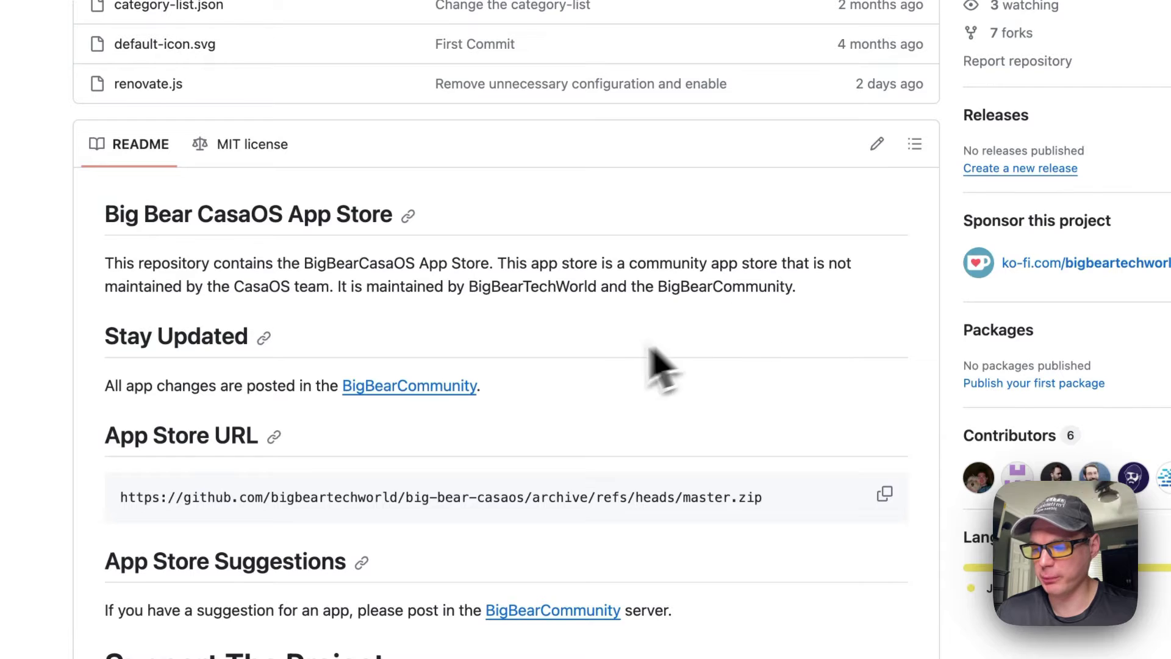
scroll(648, 366, down, 2)
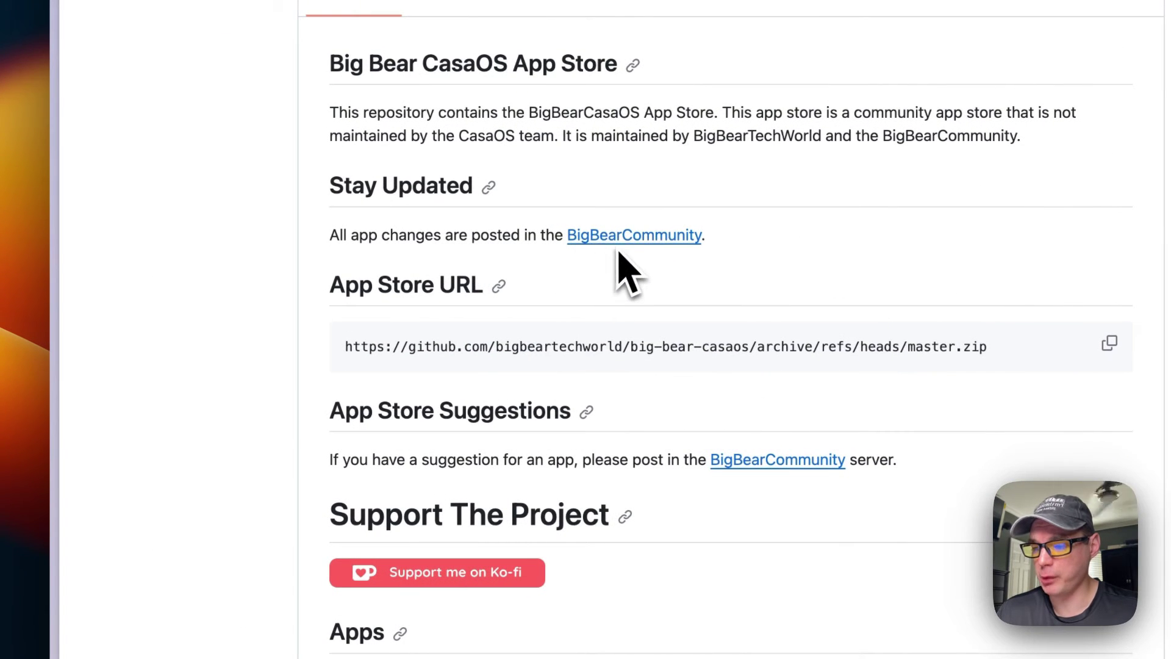
scroll(616, 256, down, 1)
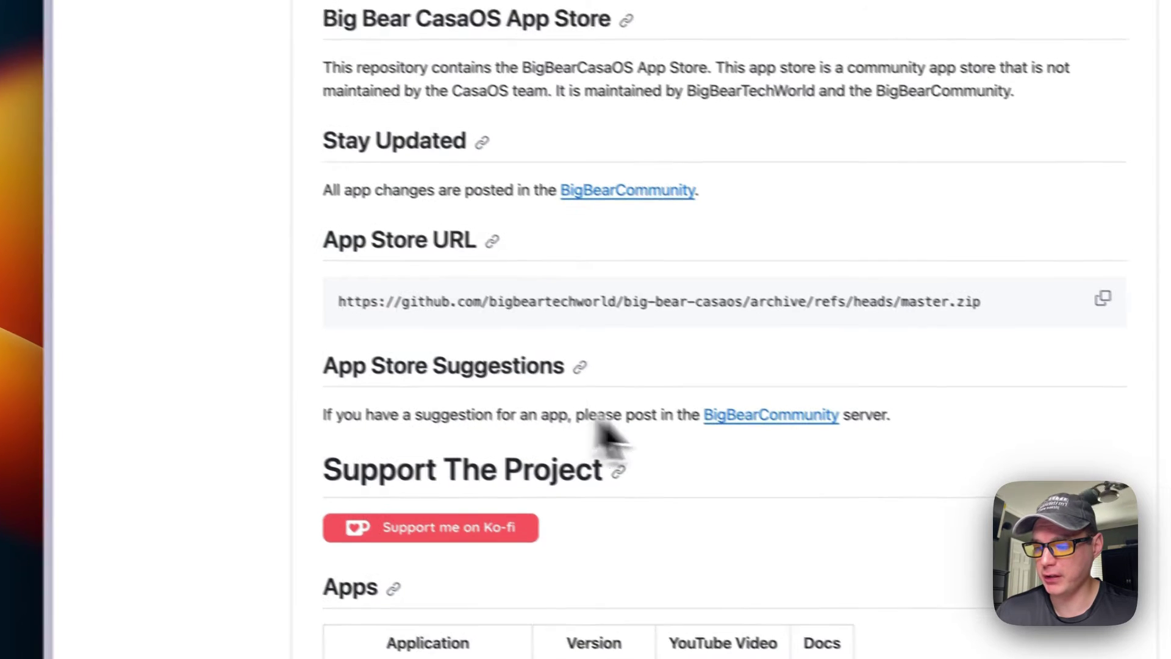
scroll(647, 433, down, 5)
scroll(646, 421, down, 10)
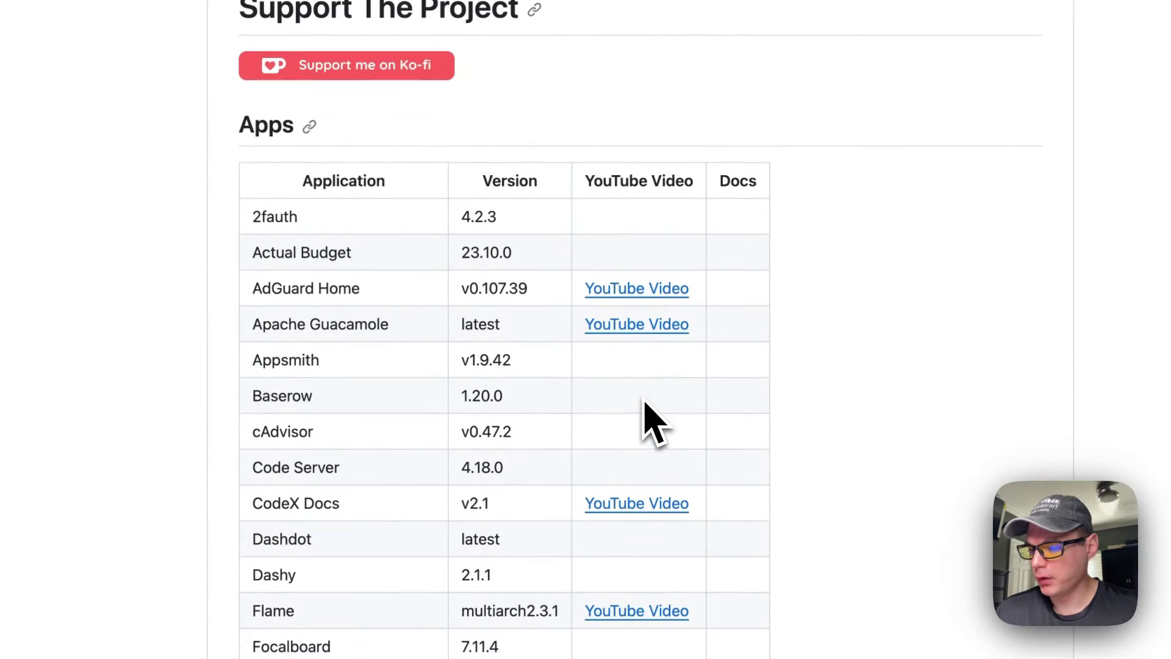
scroll(406, 190, down, 17)
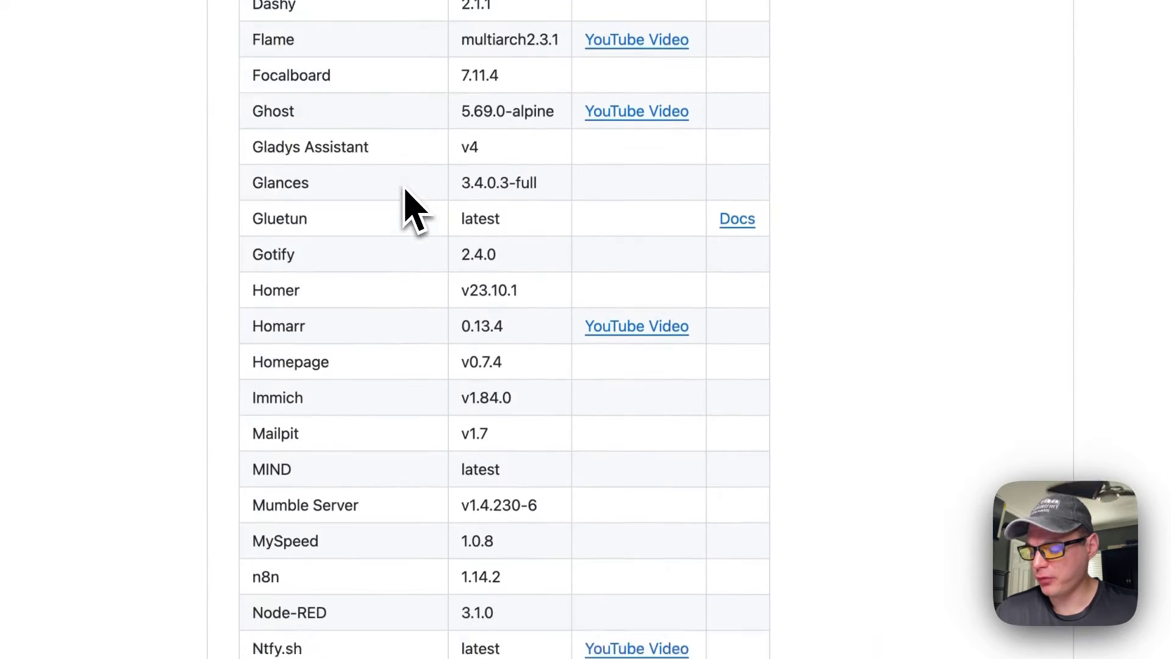
scroll(405, 192, down, 7)
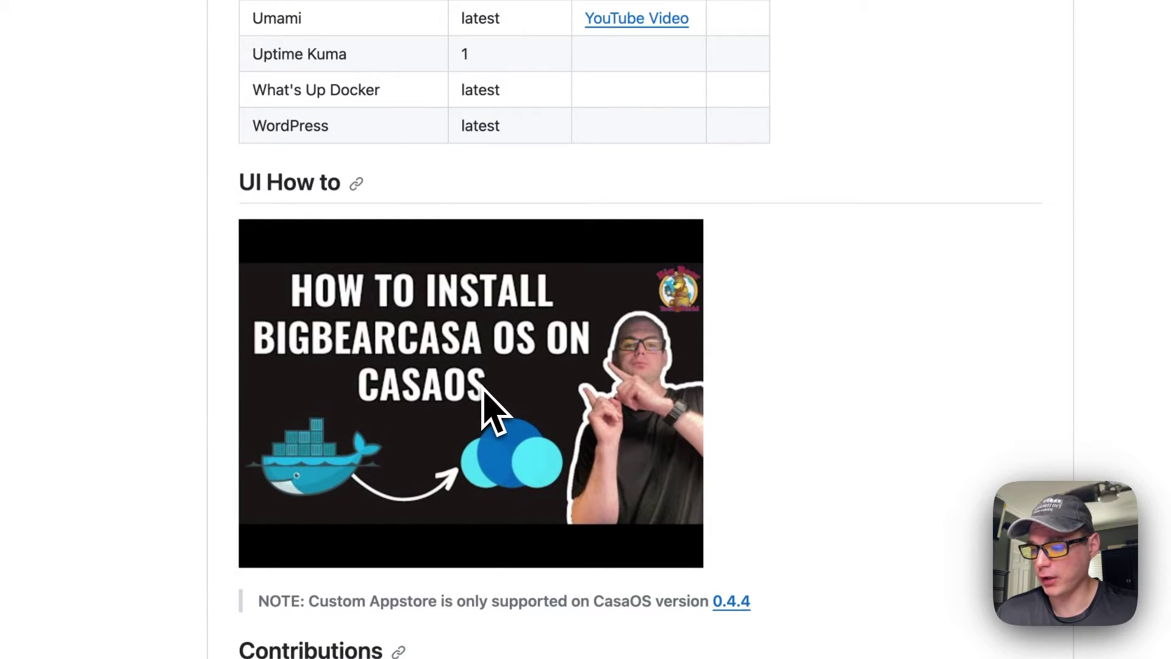
scroll(476, 421, down, 2)
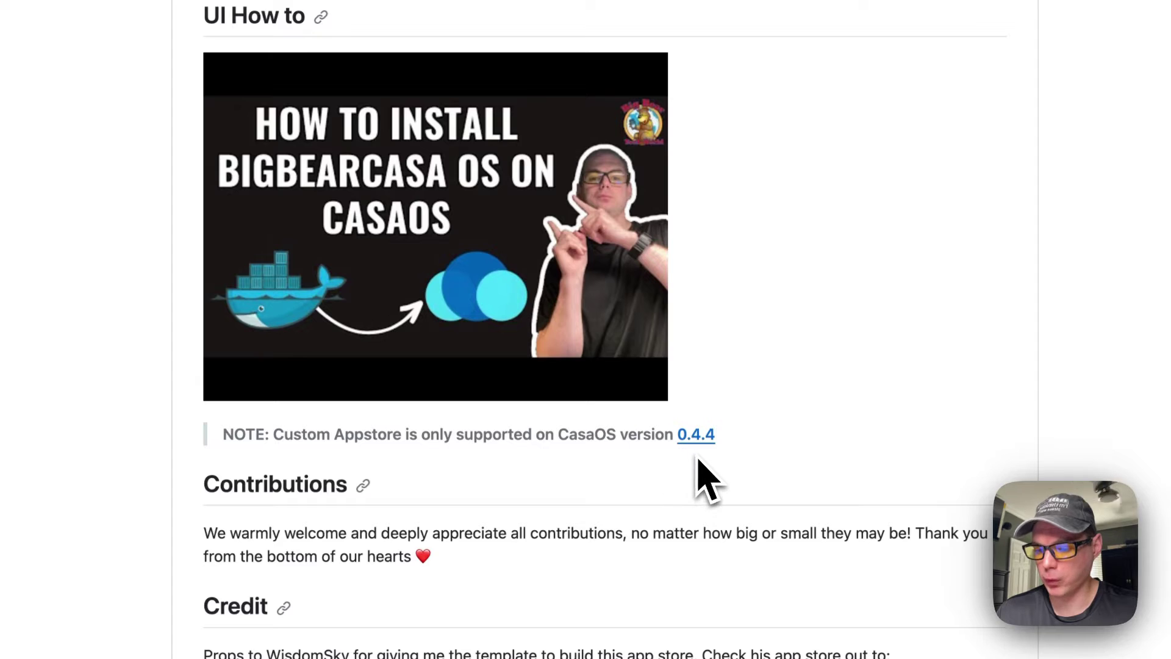
Copy the App Store URL from the README and add it as a source in the CasaOS App Store.
scroll(677, 435, up, 20)
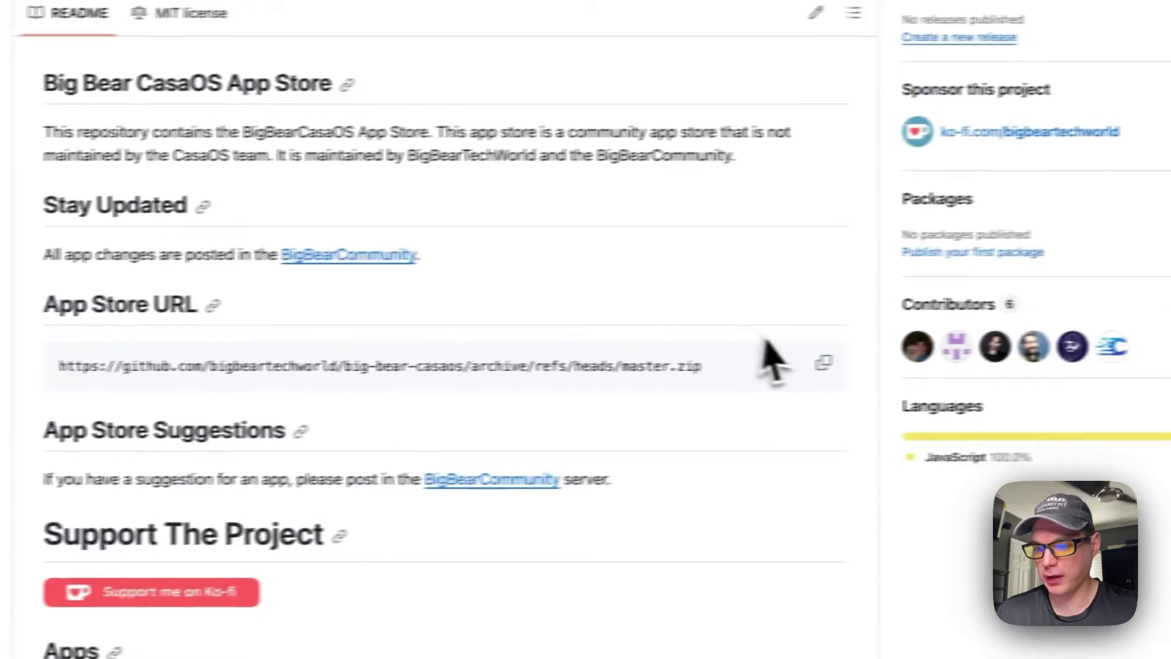
click(823, 363)
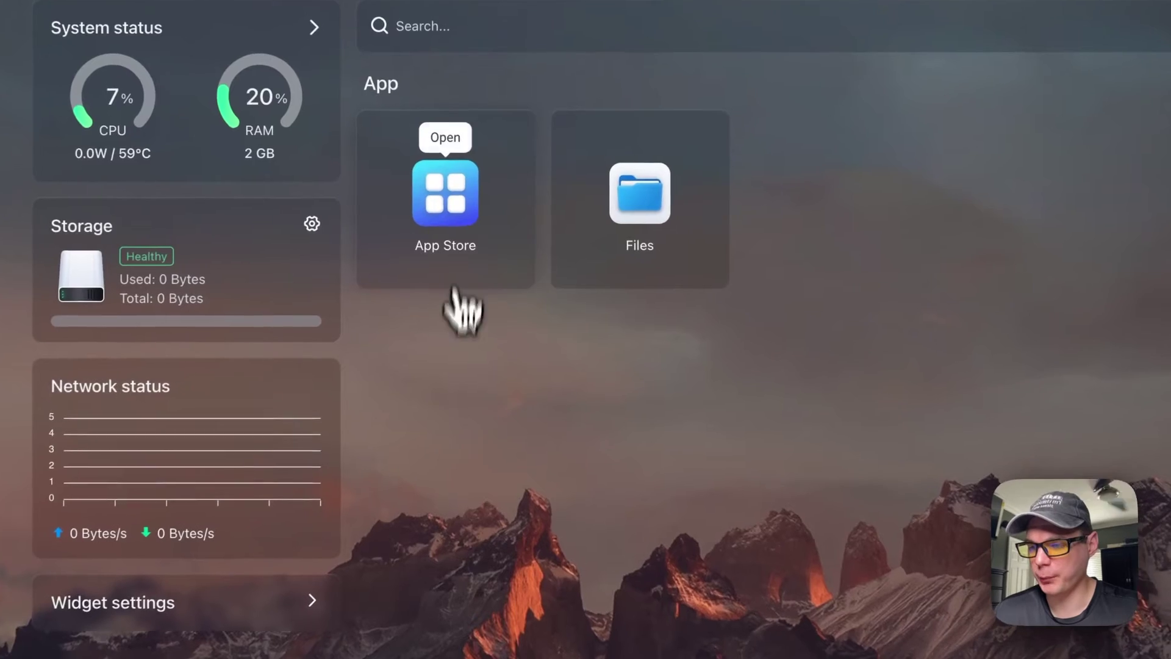
click(463, 220)
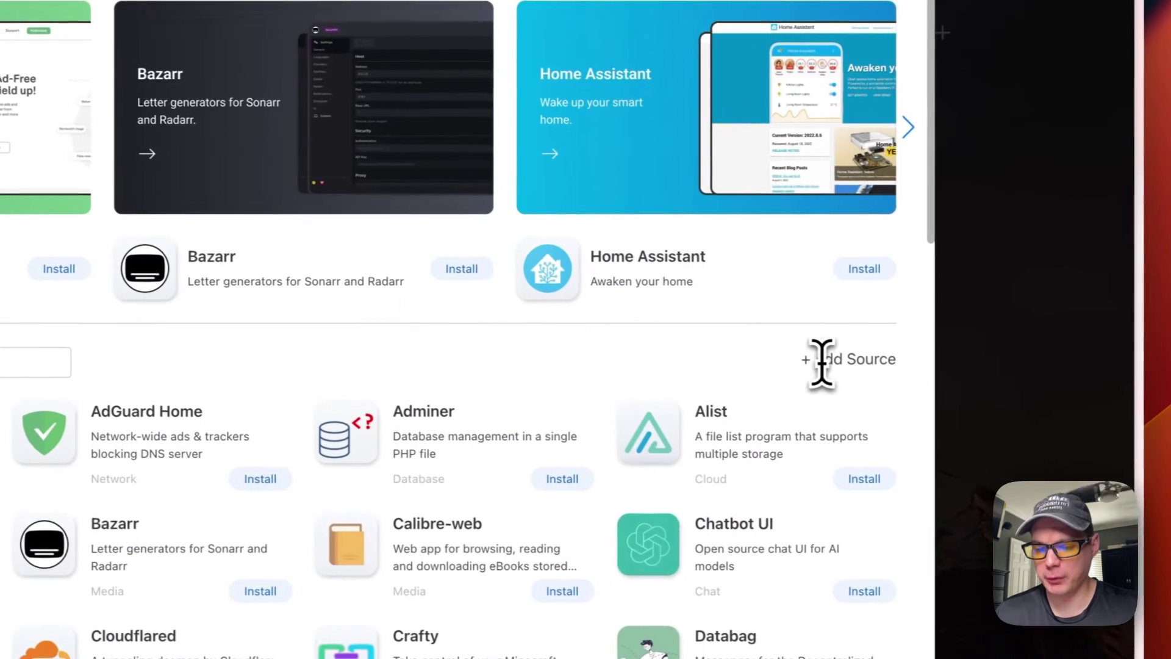
click(881, 371)
key(super+v)
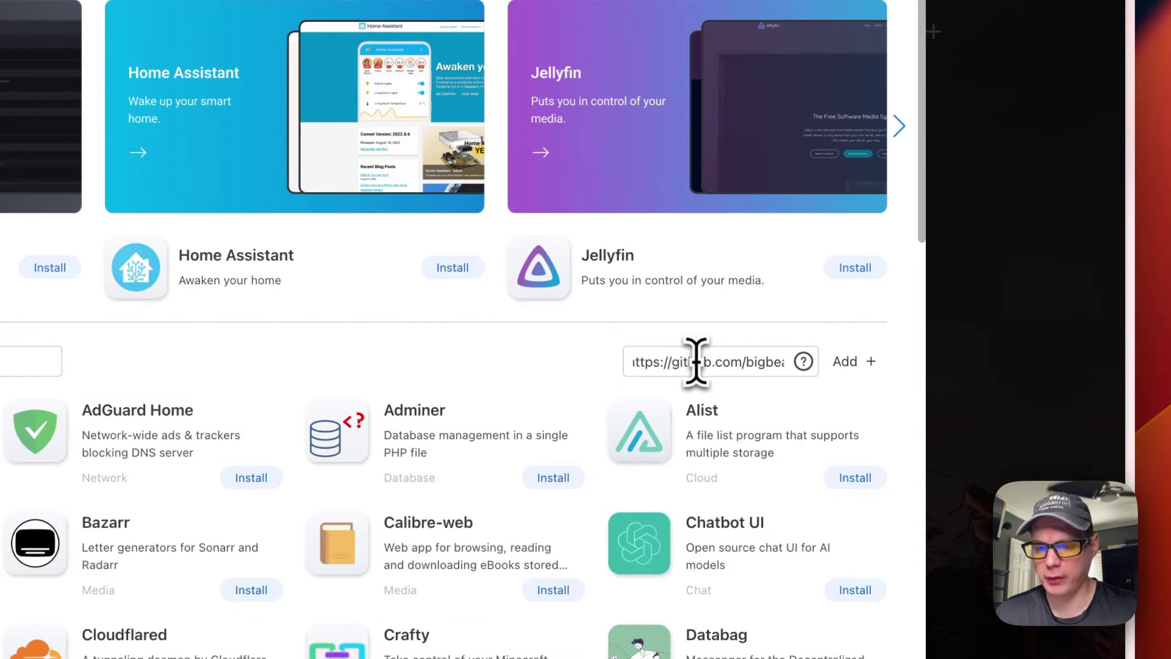
click(870, 365)
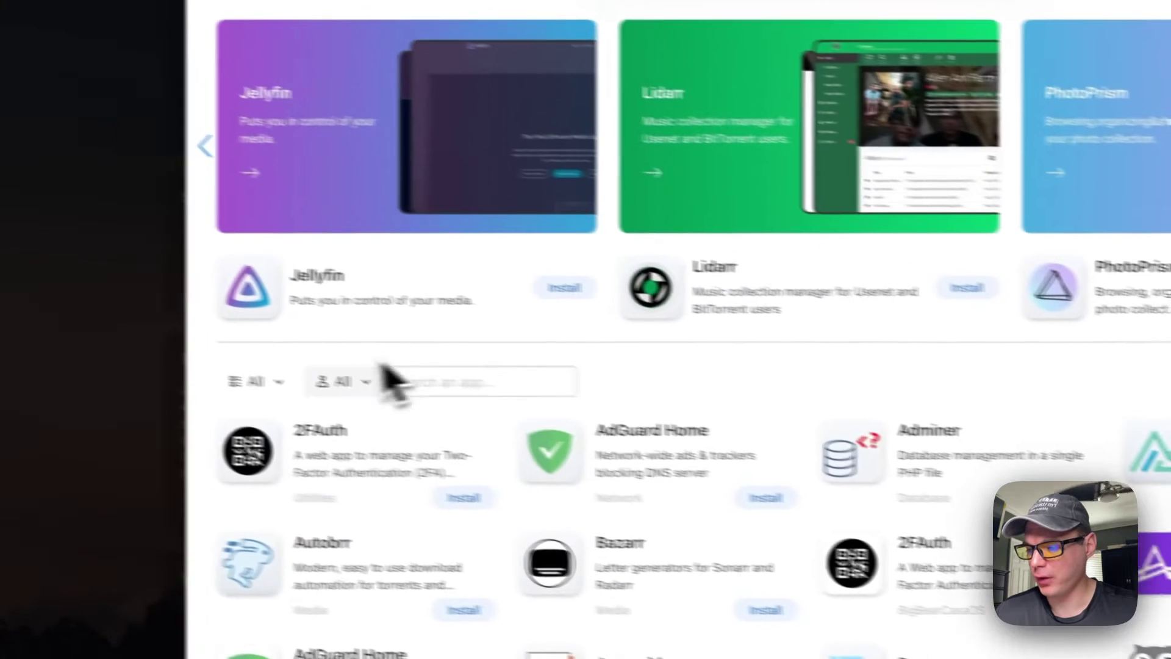
Reload the CasaOS dashboard, reopen the App Store and filter the app list to the BigBearCasaOS category.
click(33, 340)
key(super+r)
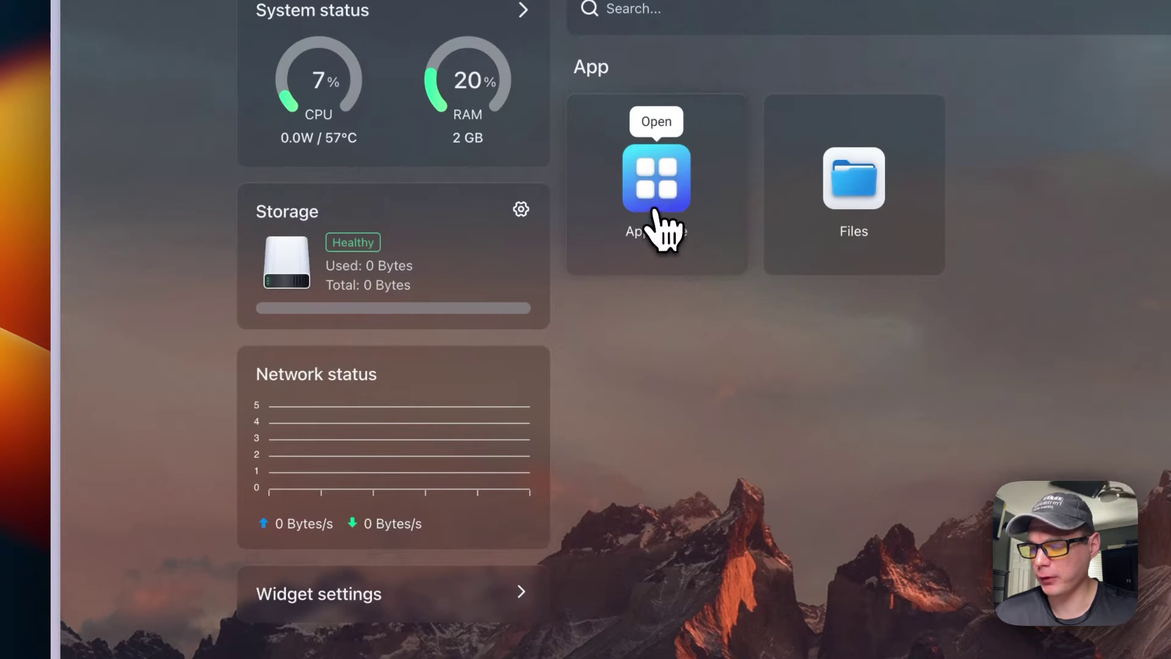
click(661, 204)
click(332, 393)
click(356, 477)
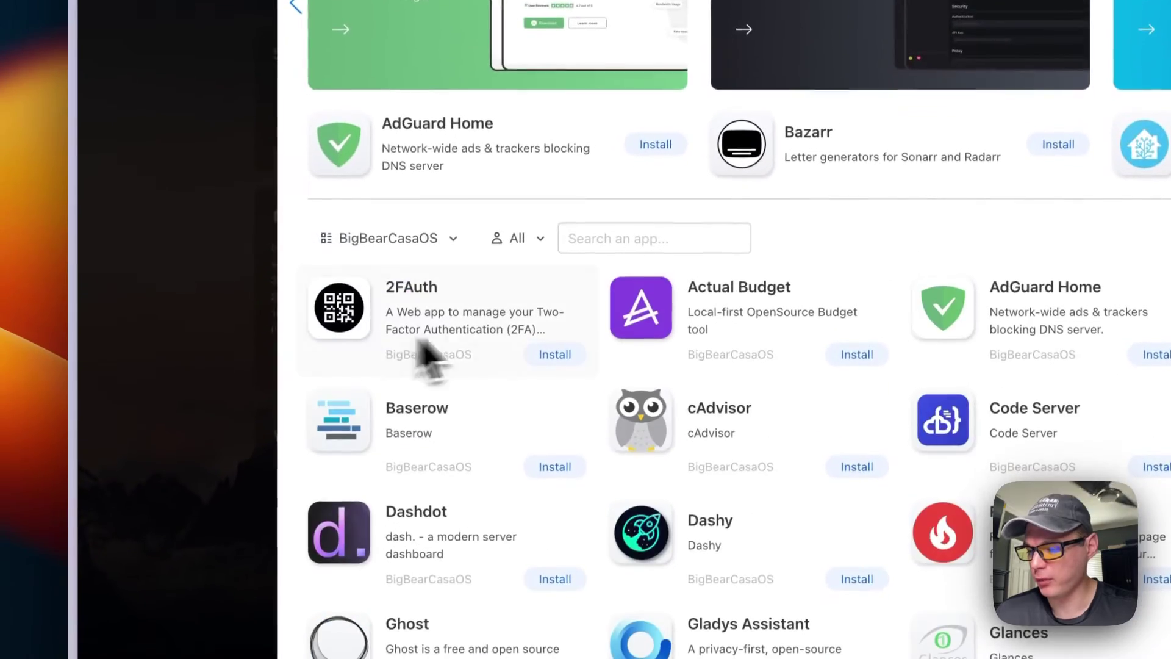
Browse the apps in the BigBearCasaOS category and close the App Store.
scroll(537, 360, down, 10)
scroll(529, 343, down, 6)
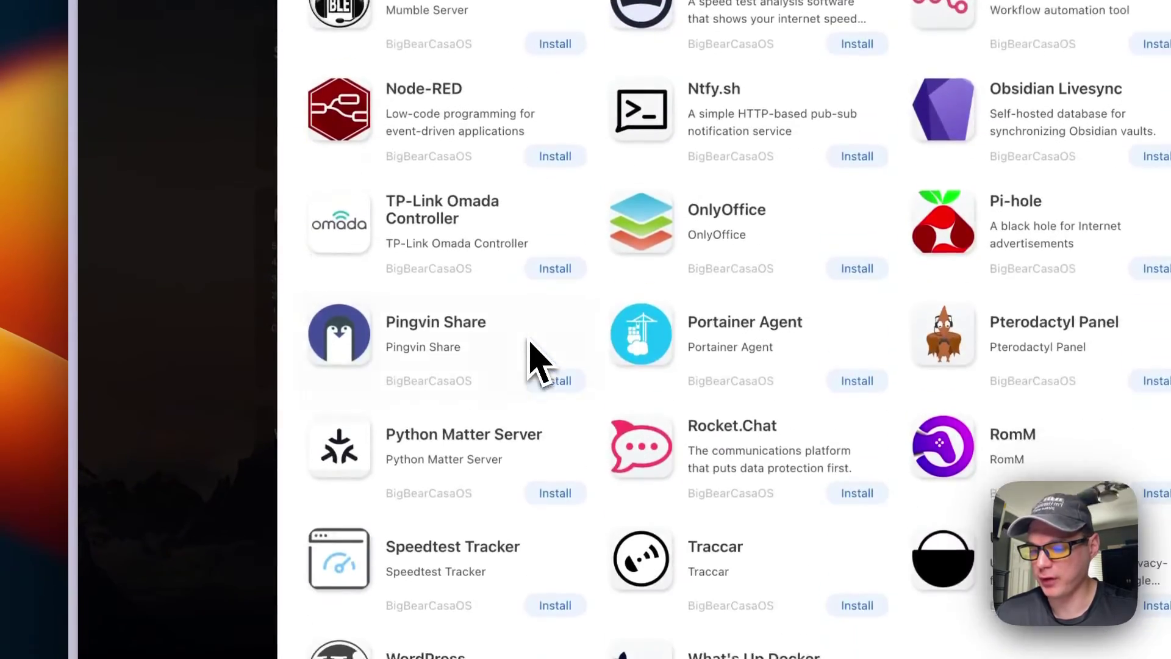
scroll(397, 375, up, 10)
scroll(398, 404, up, 2)
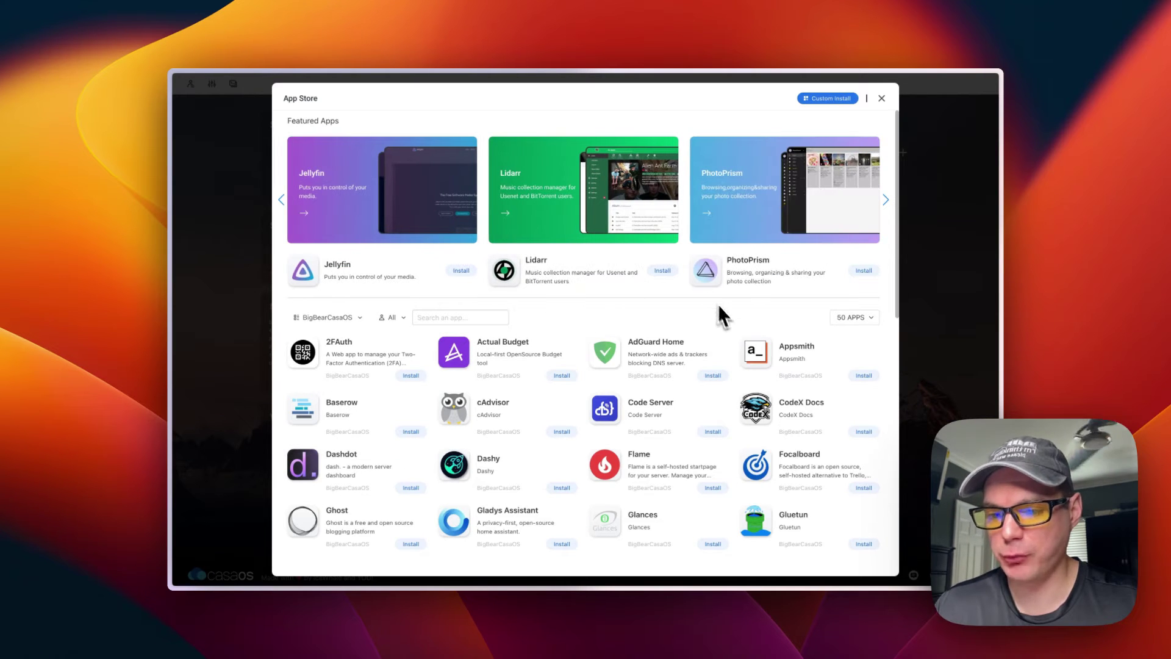
click(882, 99)
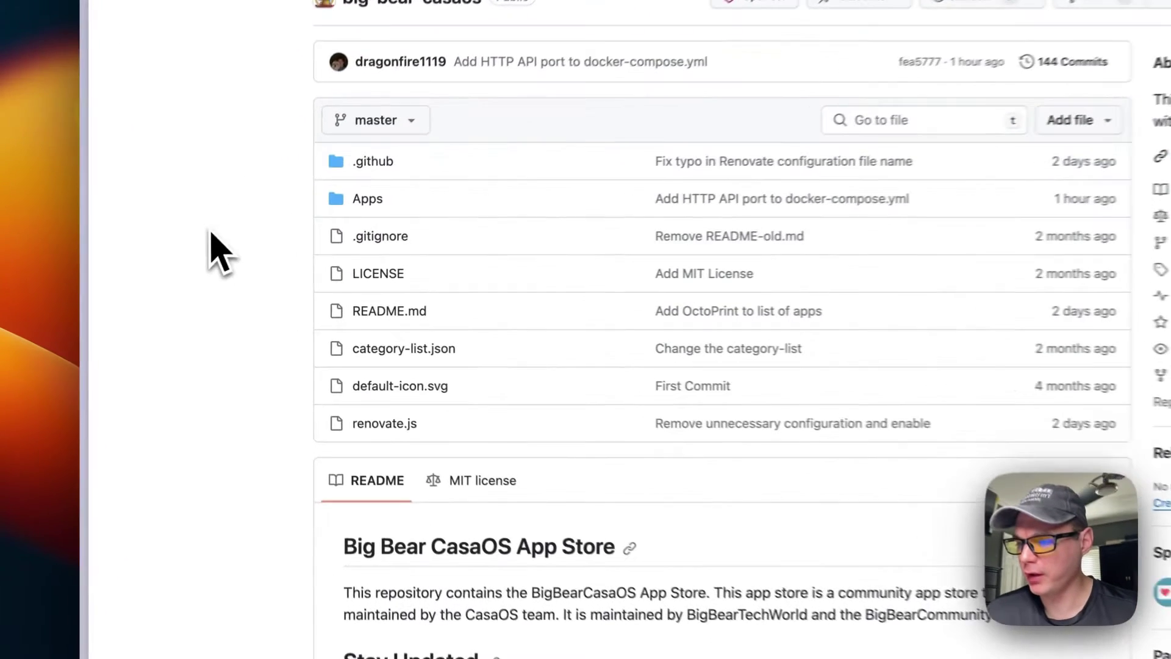
In the big-bear-casaos repository on GitHub, open docker-compose.yml from the Apps/pihole-unbound folder.
click(374, 193)
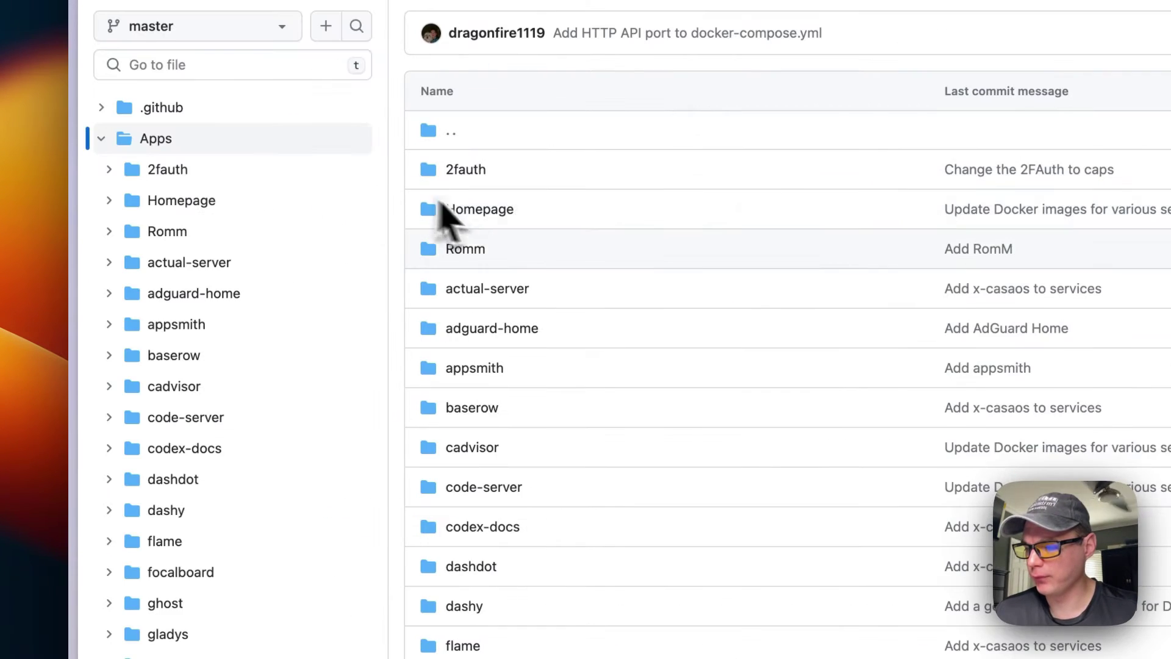
scroll(506, 256, down, 1)
scroll(500, 256, down, 10)
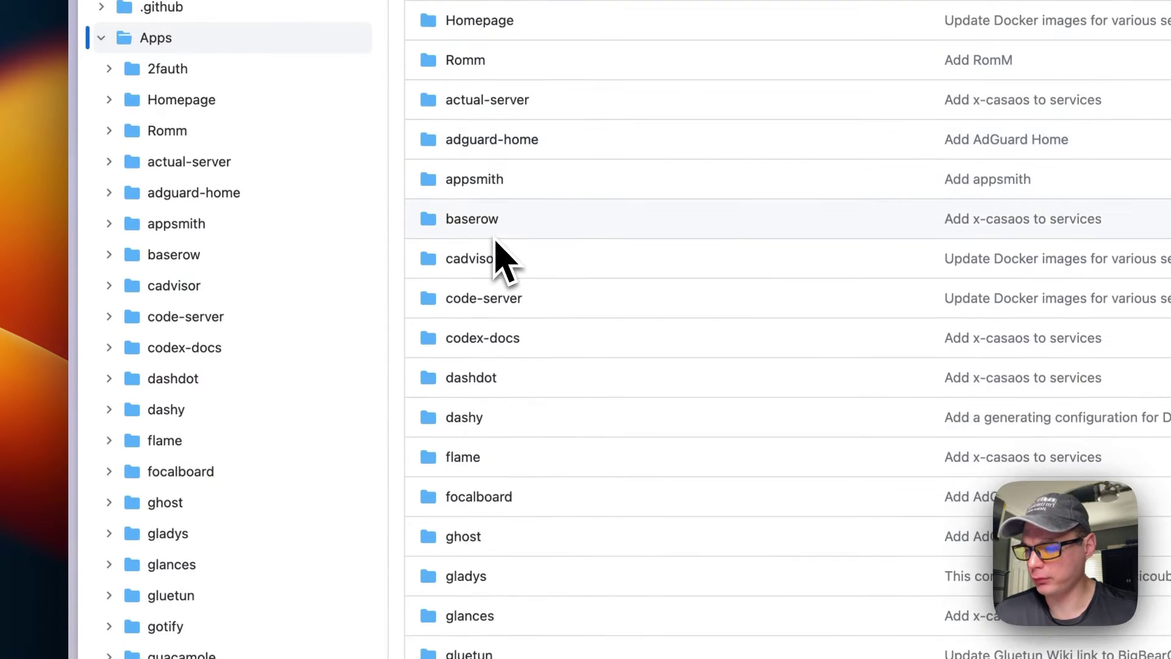
scroll(497, 261, down, 8)
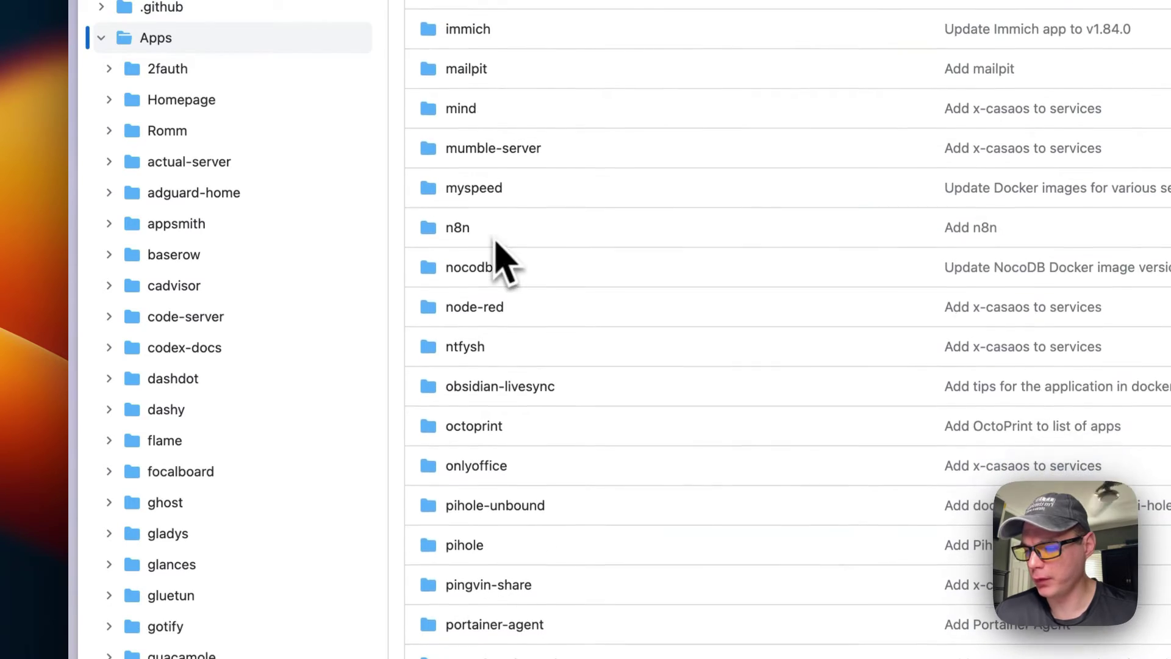
click(439, 454)
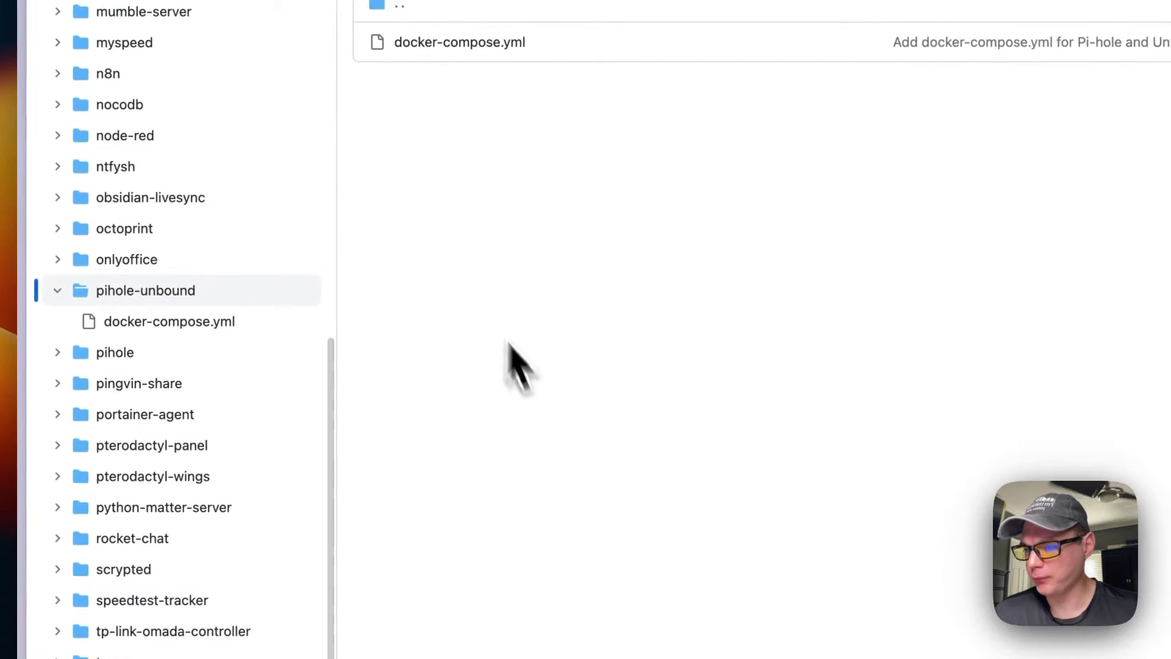
click(342, 259)
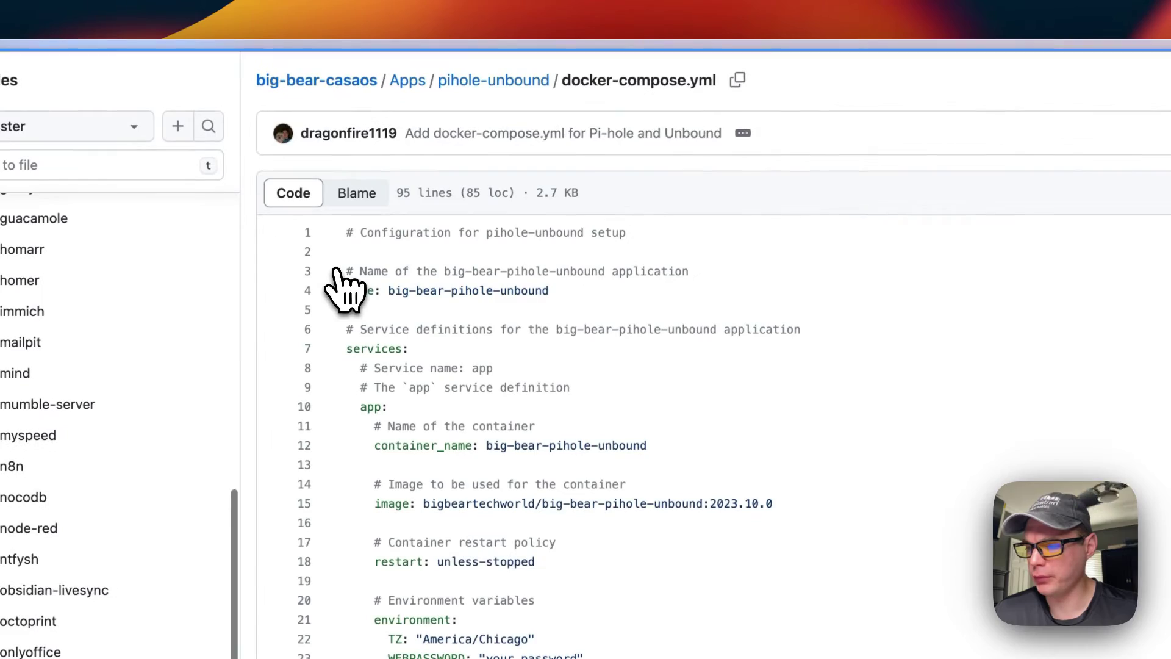
Examine the application name, app service, container name and image version tag in the pihole-unbound docker-compose.yml.
drag(348, 291, 685, 288)
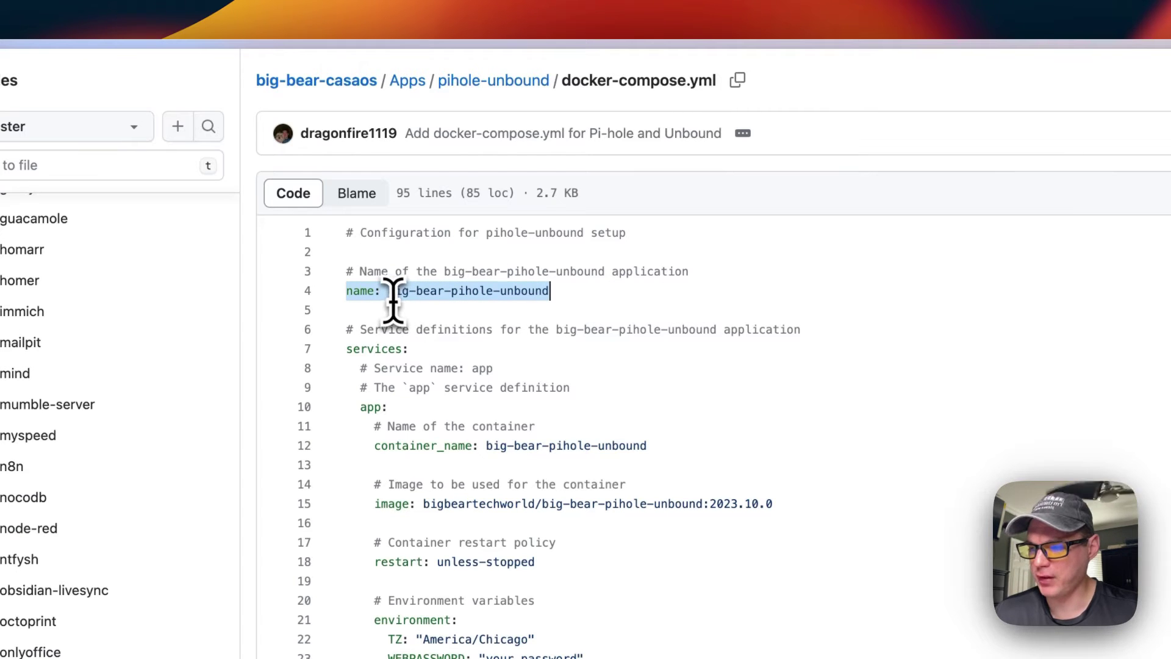
scroll(535, 308, down, 2)
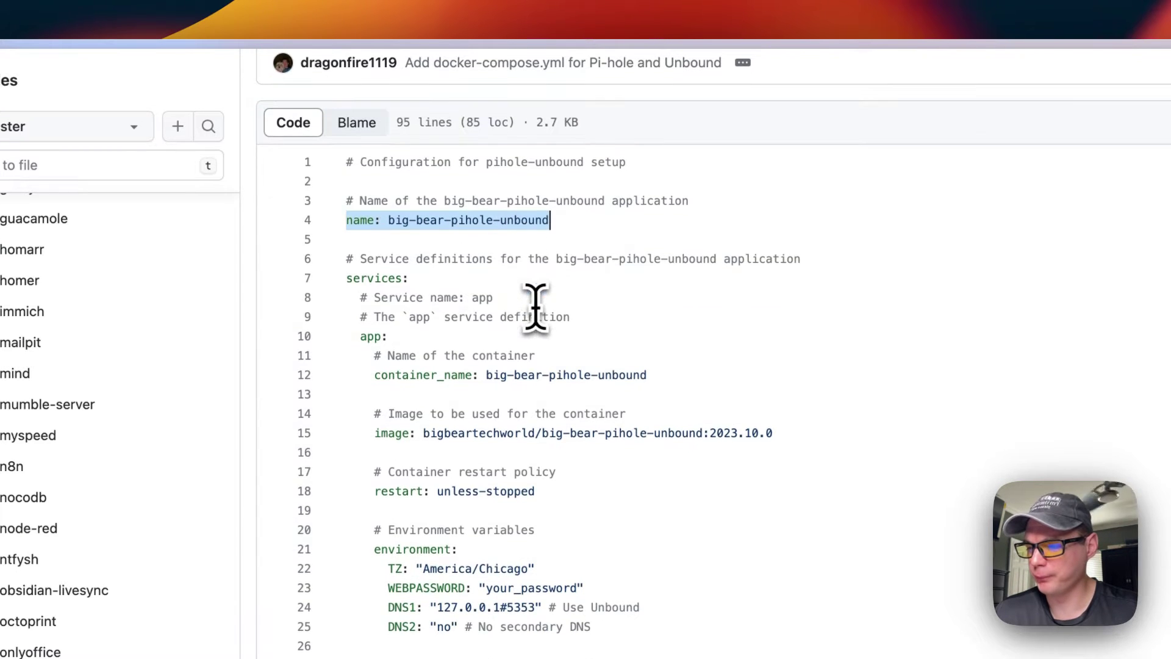
drag(343, 278, 575, 274)
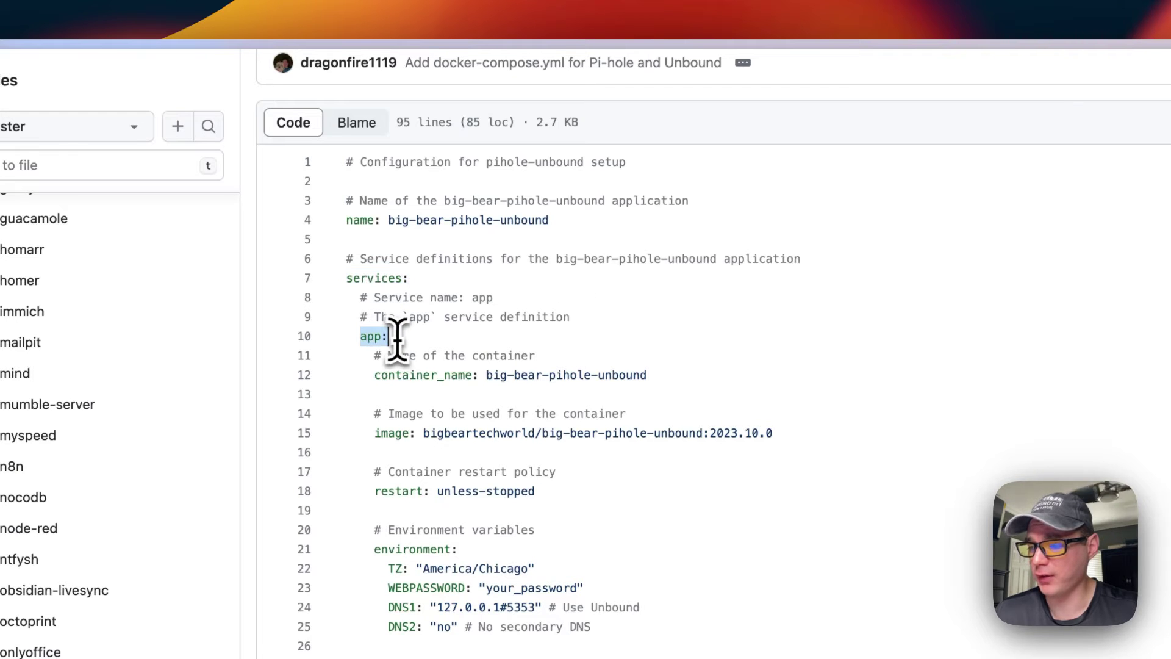
drag(378, 375, 695, 378)
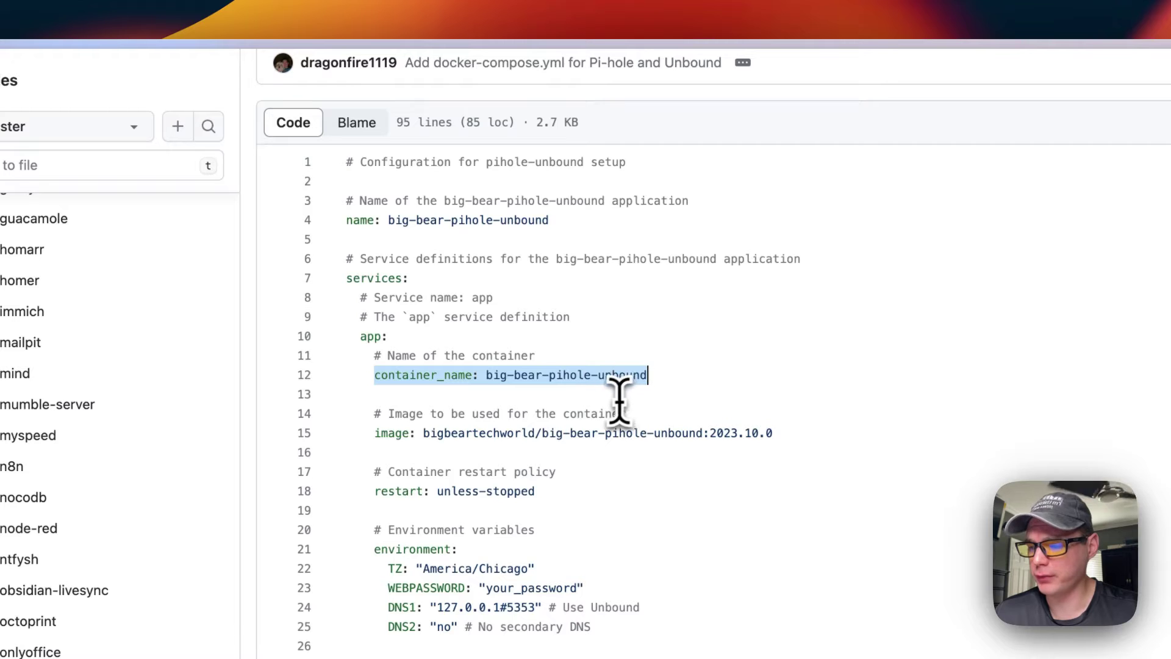
scroll(610, 400, down, 3)
drag(371, 341, 847, 343)
click(395, 322)
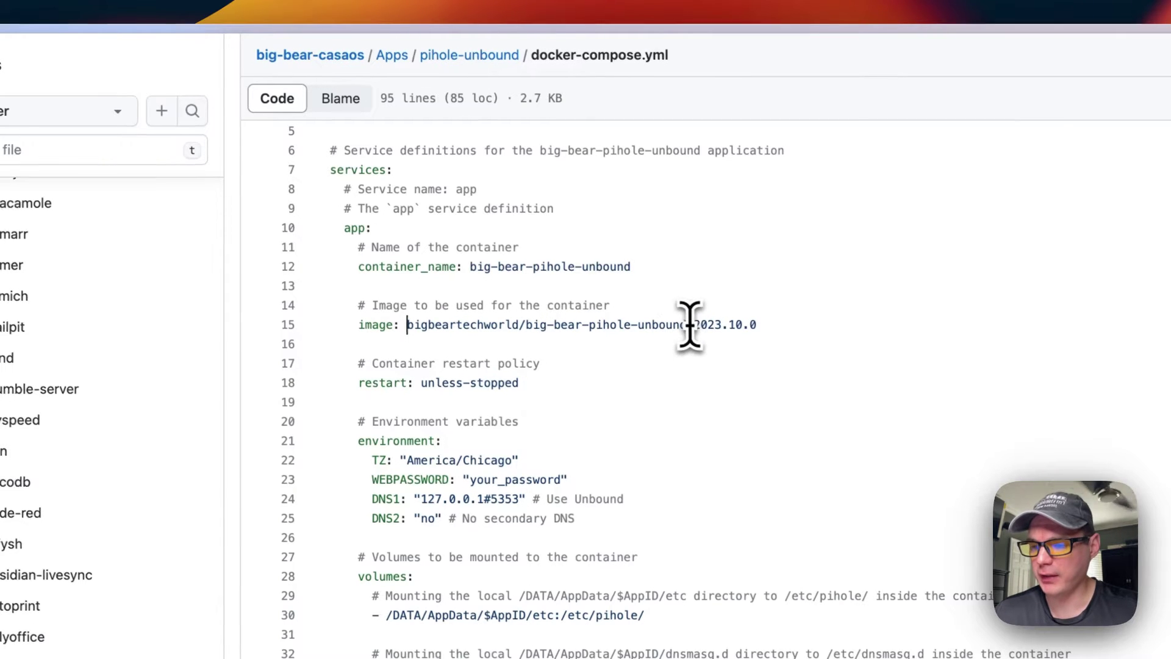
drag(693, 324, 768, 326)
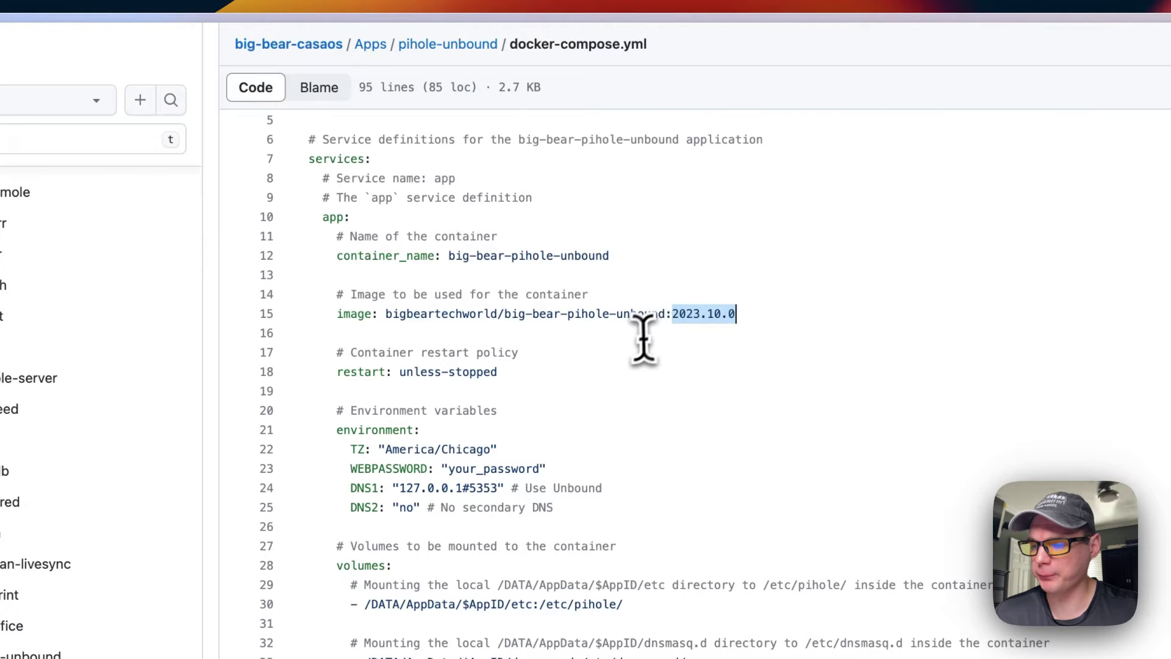
Examine the container restart policy and the environment variables for time zone, web password and DNS in docker-compose.yml.
scroll(634, 347, down, 2)
drag(337, 293, 468, 318)
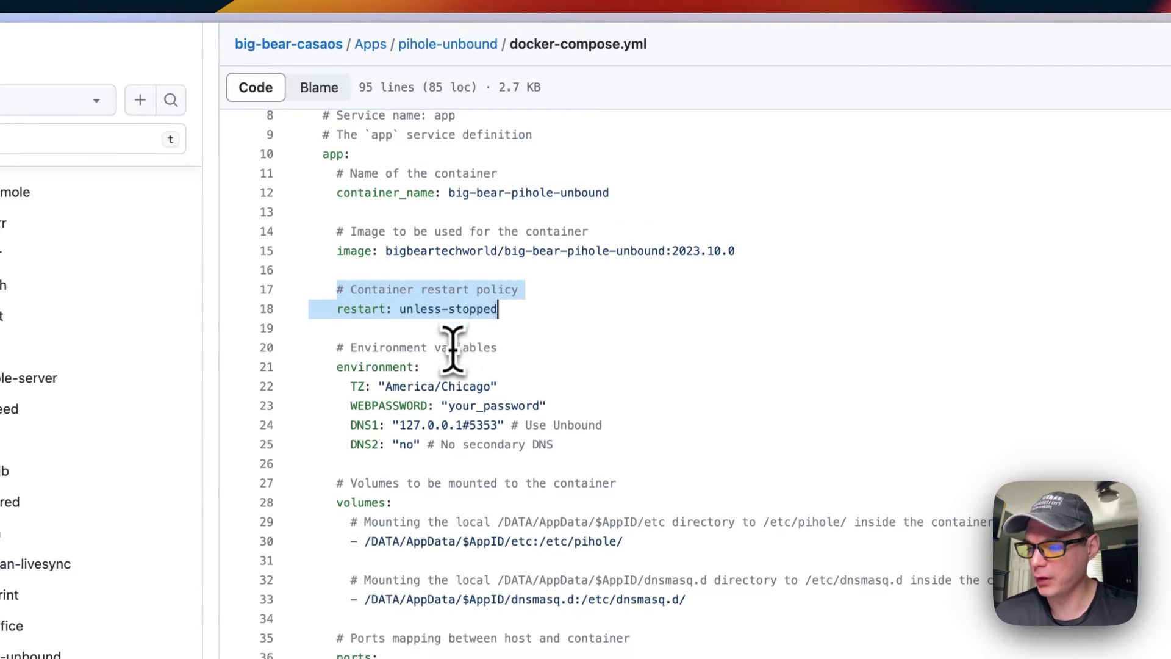
scroll(469, 341, down, 2)
drag(341, 350, 581, 411)
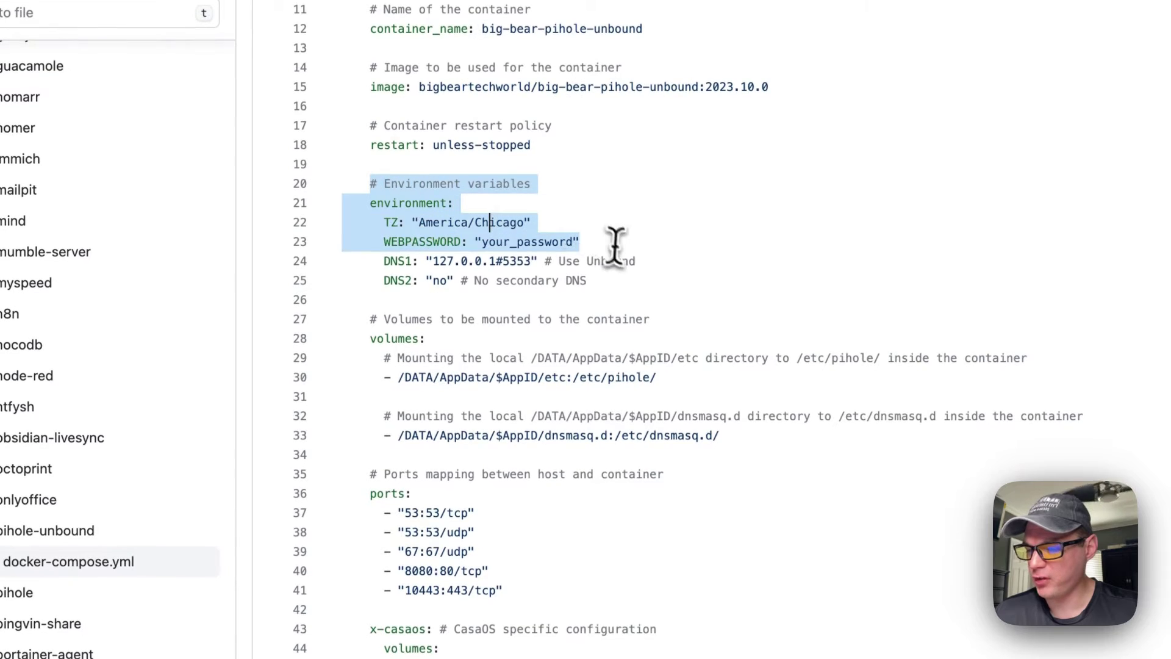
drag(614, 244, 600, 279)
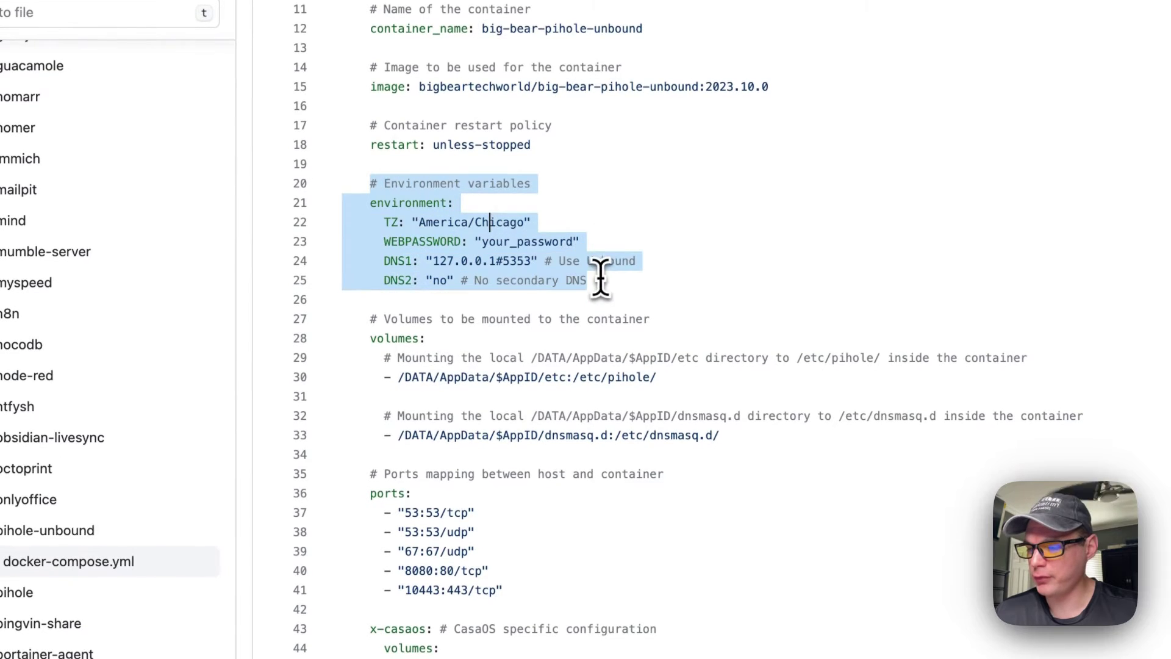
Go through the TZ, WEBPASSWORD, DNS1 and DNS2 lines of the environment section one by one, including DNS1's address and port.
click(505, 244)
drag(385, 222, 601, 220)
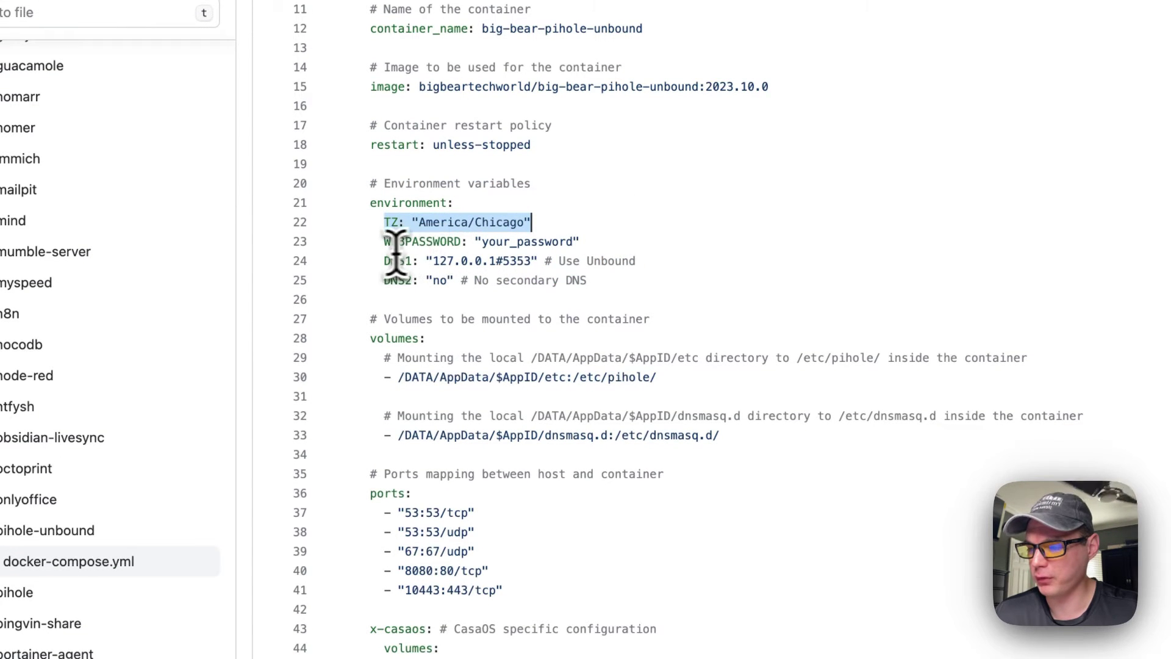
drag(385, 244, 674, 244)
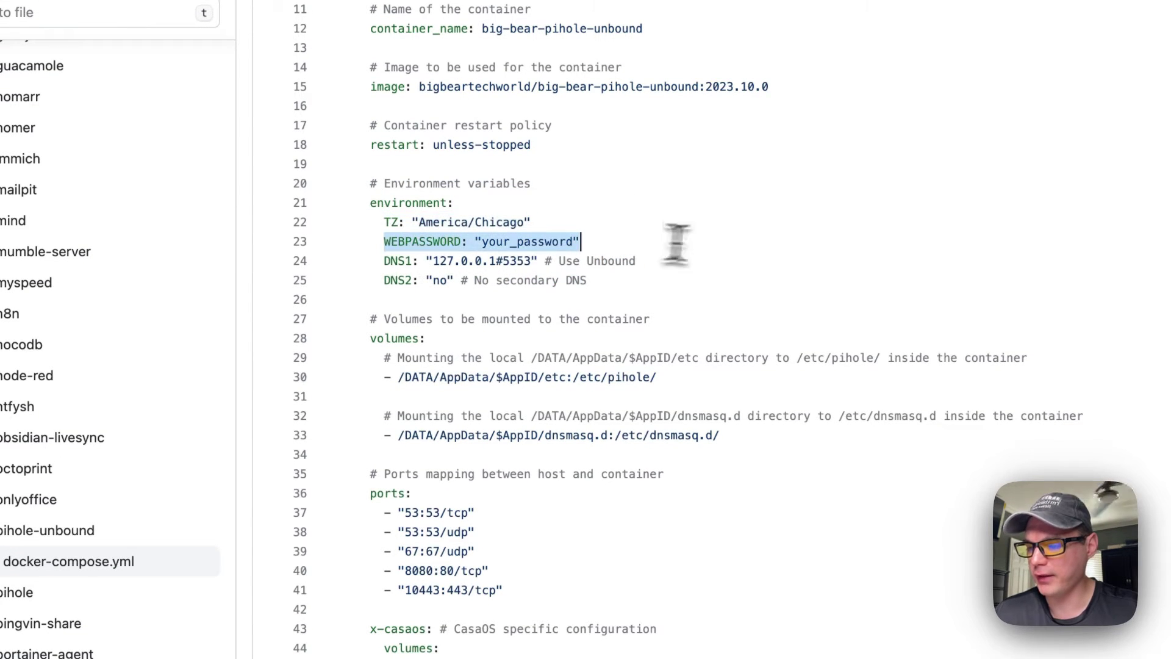
double_click(497, 243)
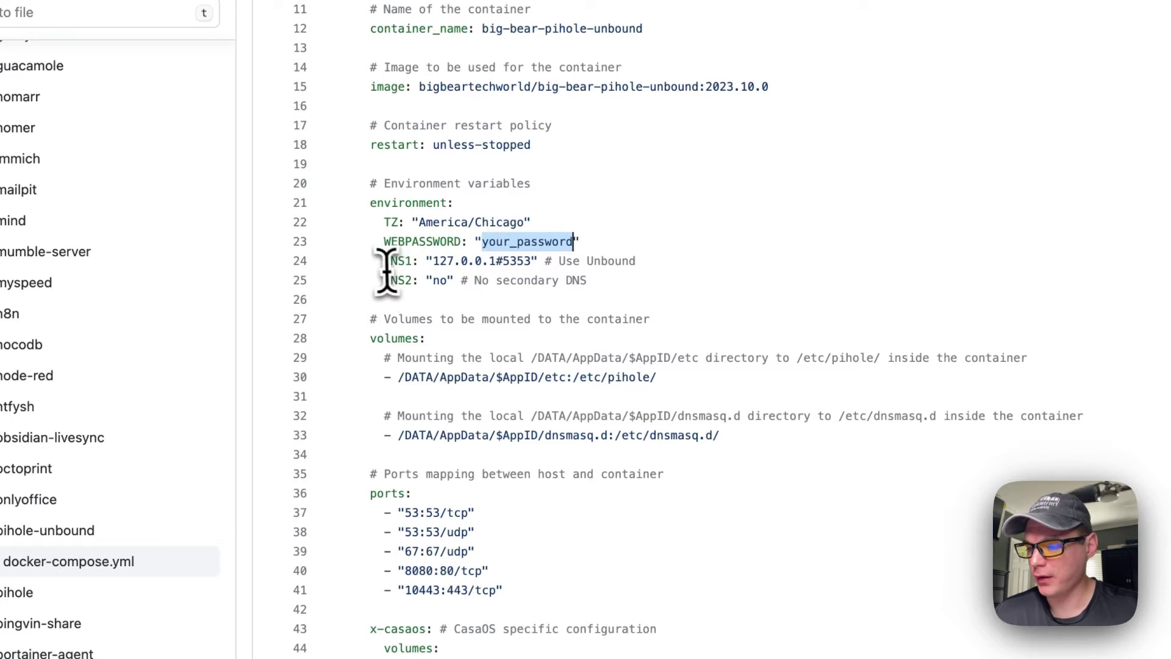
drag(385, 261, 637, 261)
double_click(454, 261)
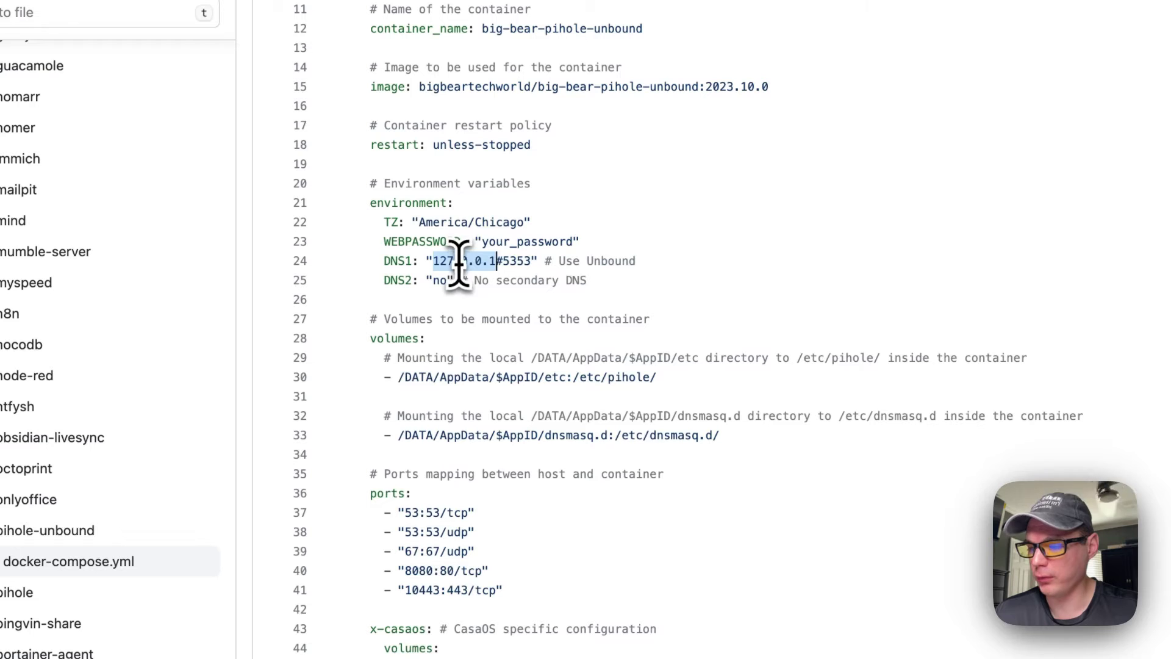
double_click(512, 261)
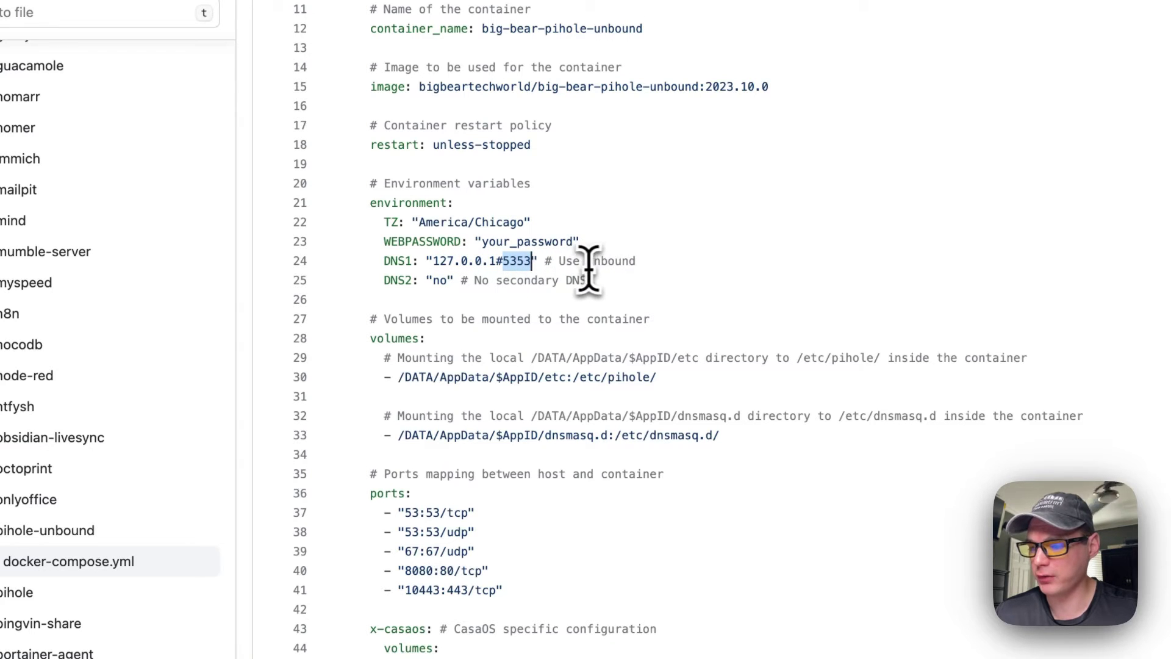
drag(391, 280, 661, 284)
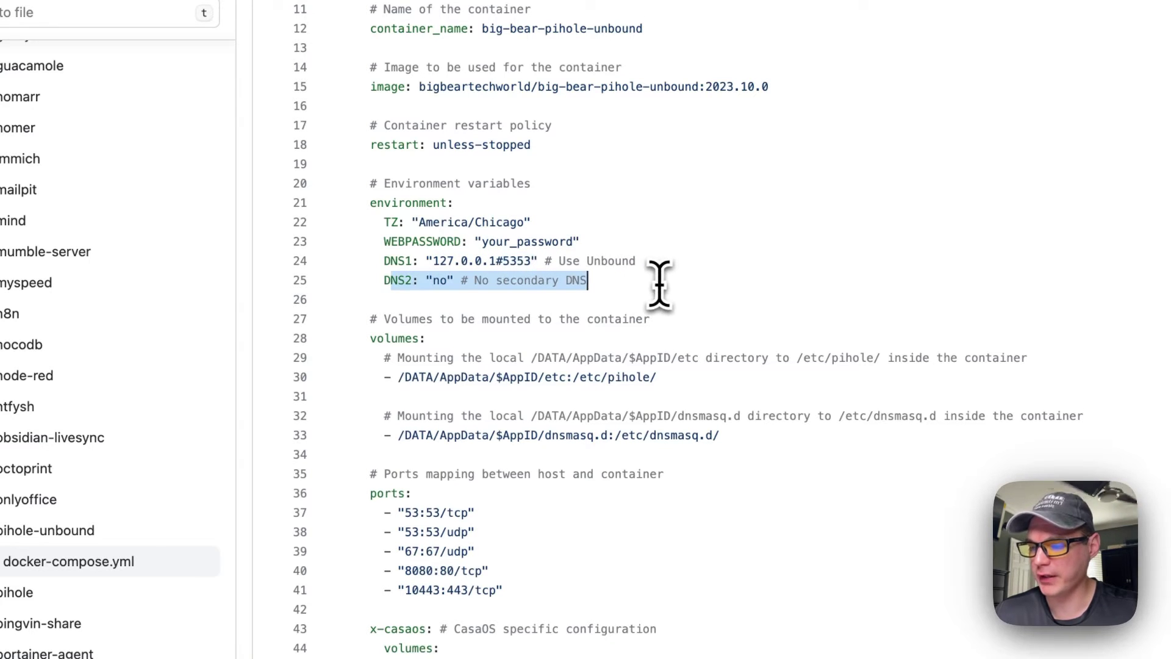
Examine the volume mapping for /etc/pihole/, checking its $AppID path part against the application name at the start of the file.
scroll(660, 284, down, 2)
drag(370, 281, 722, 375)
click(469, 321)
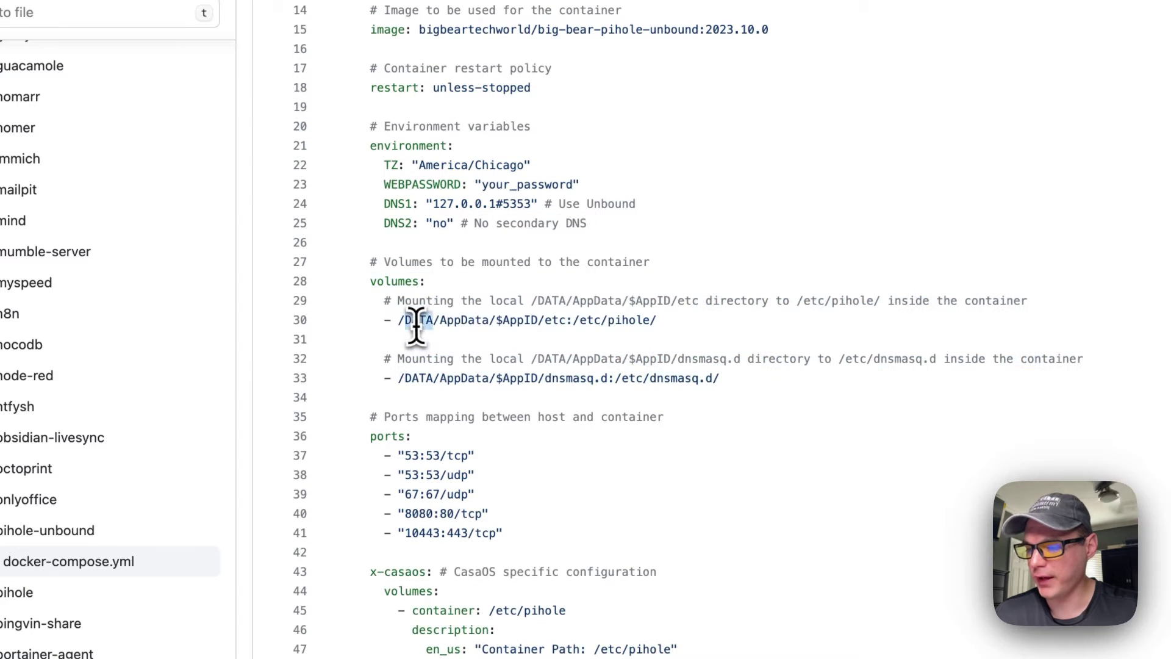
scroll(482, 323, up, 10)
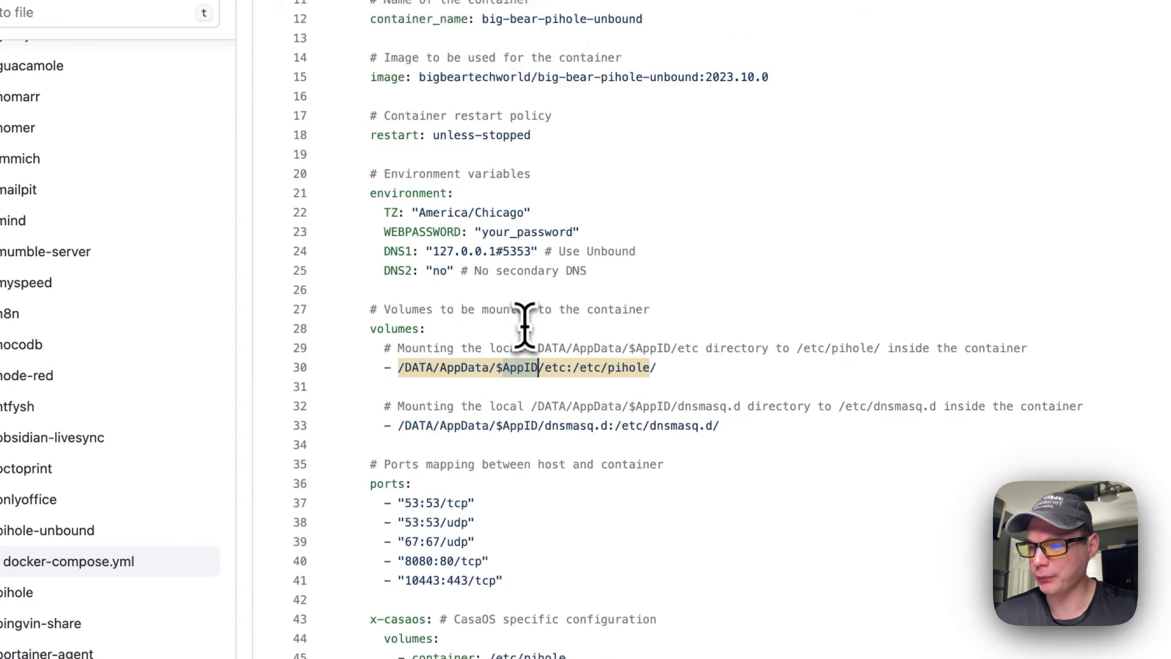
drag(342, 239, 606, 238)
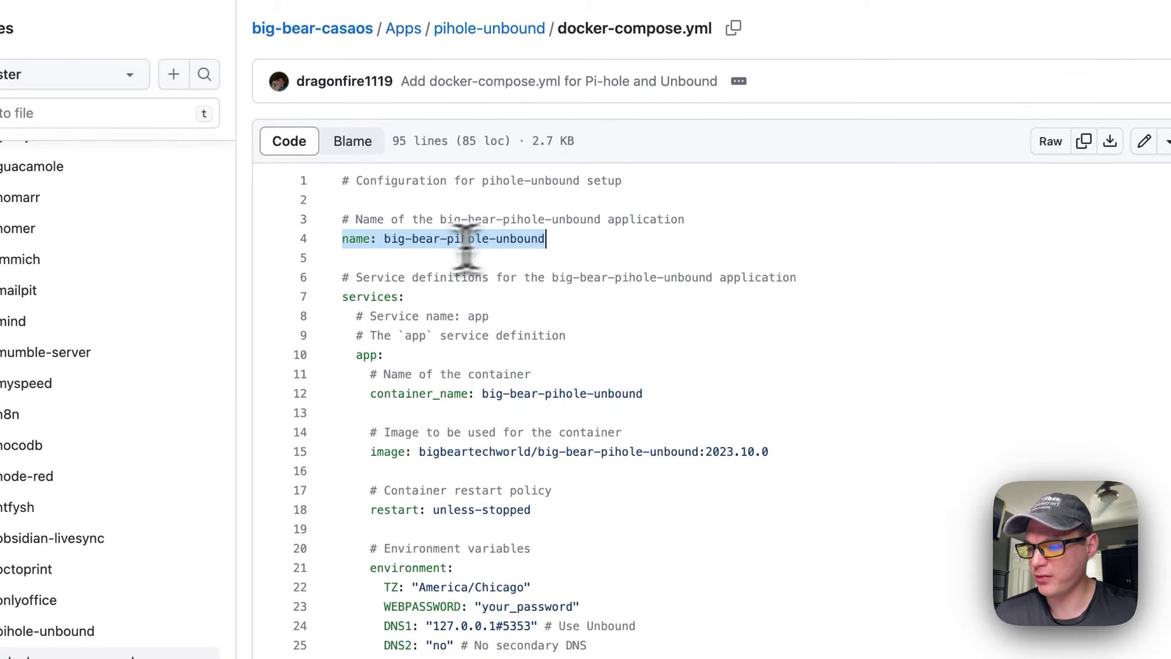
scroll(481, 262, down, 5)
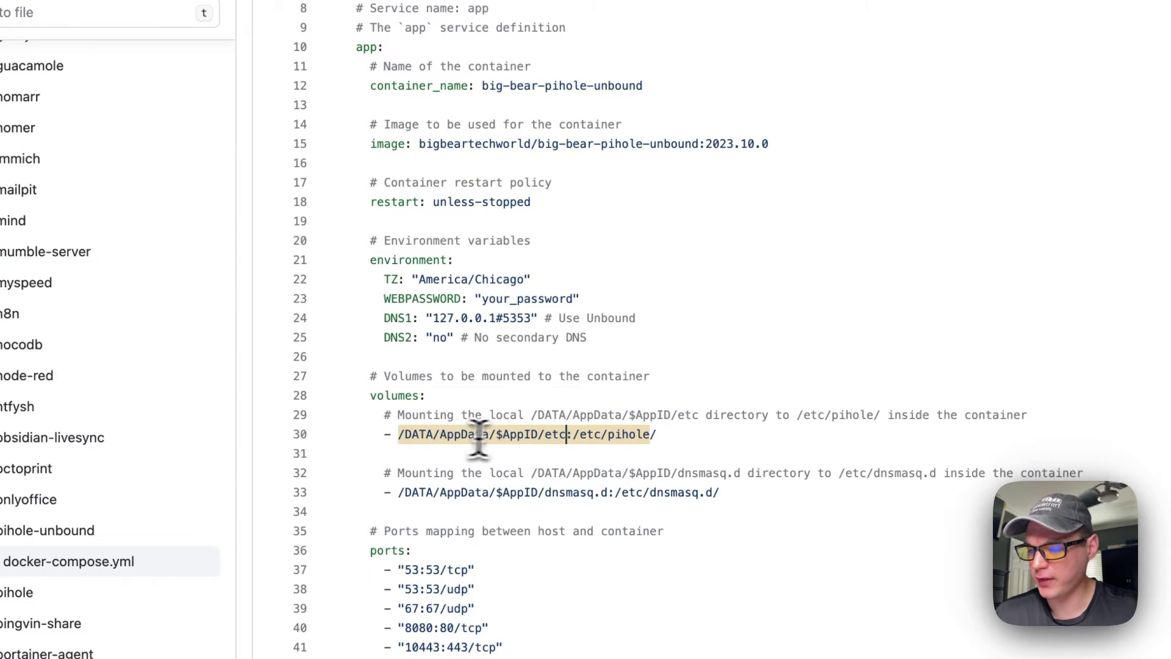
drag(412, 436, 709, 434)
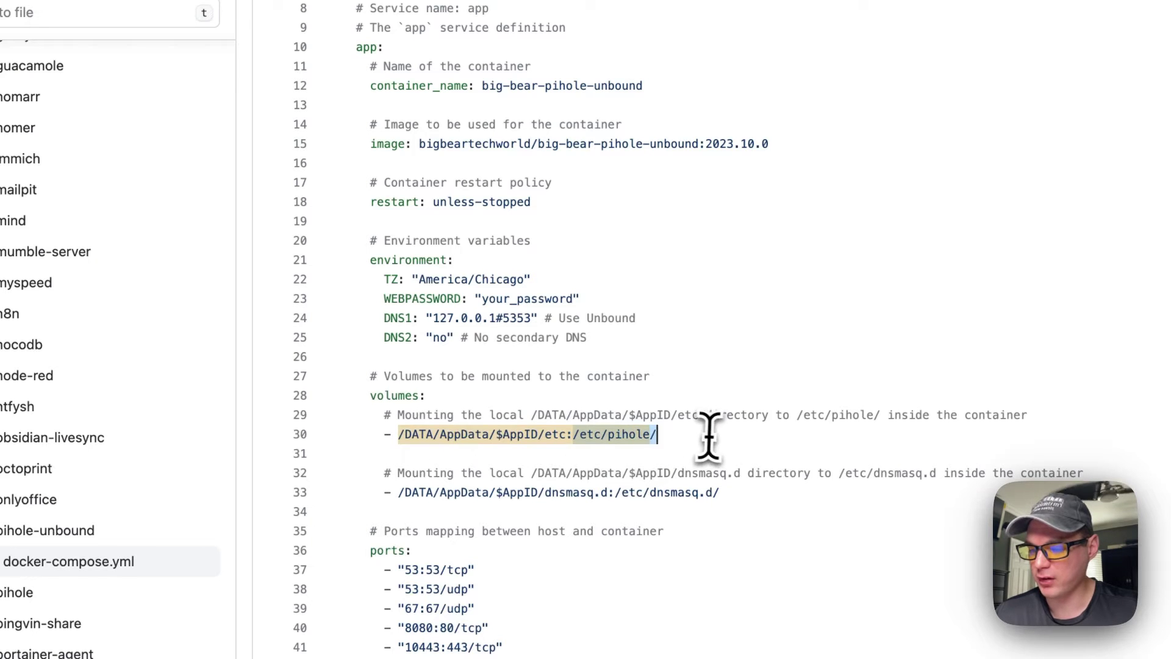
click(567, 429)
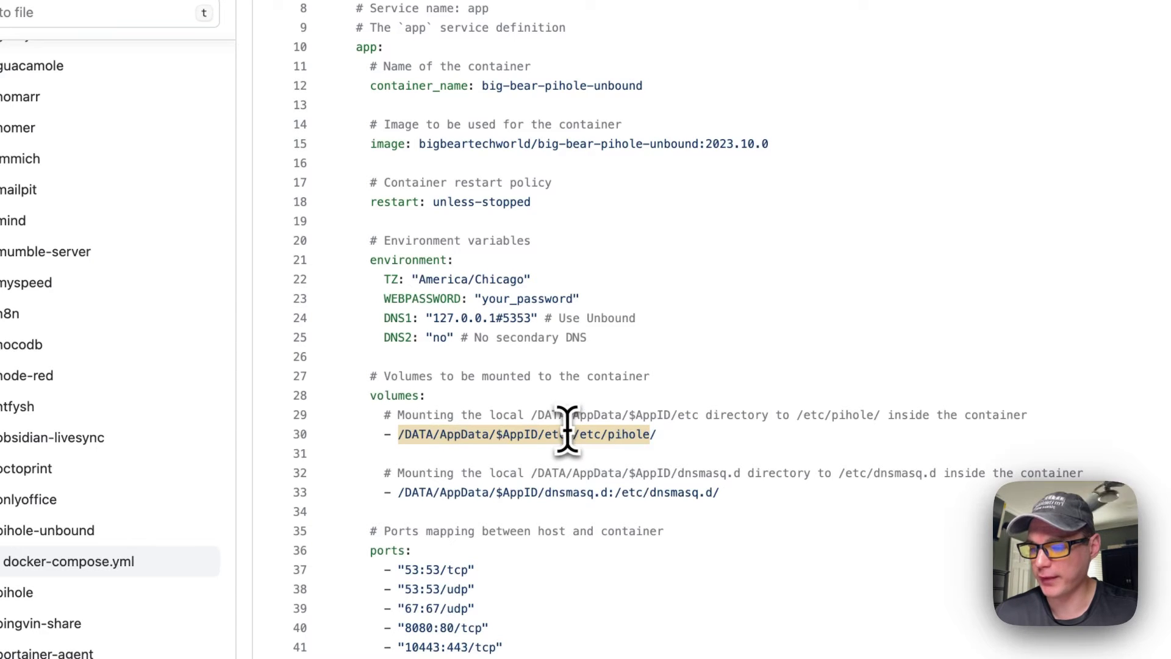
drag(568, 433, 614, 434)
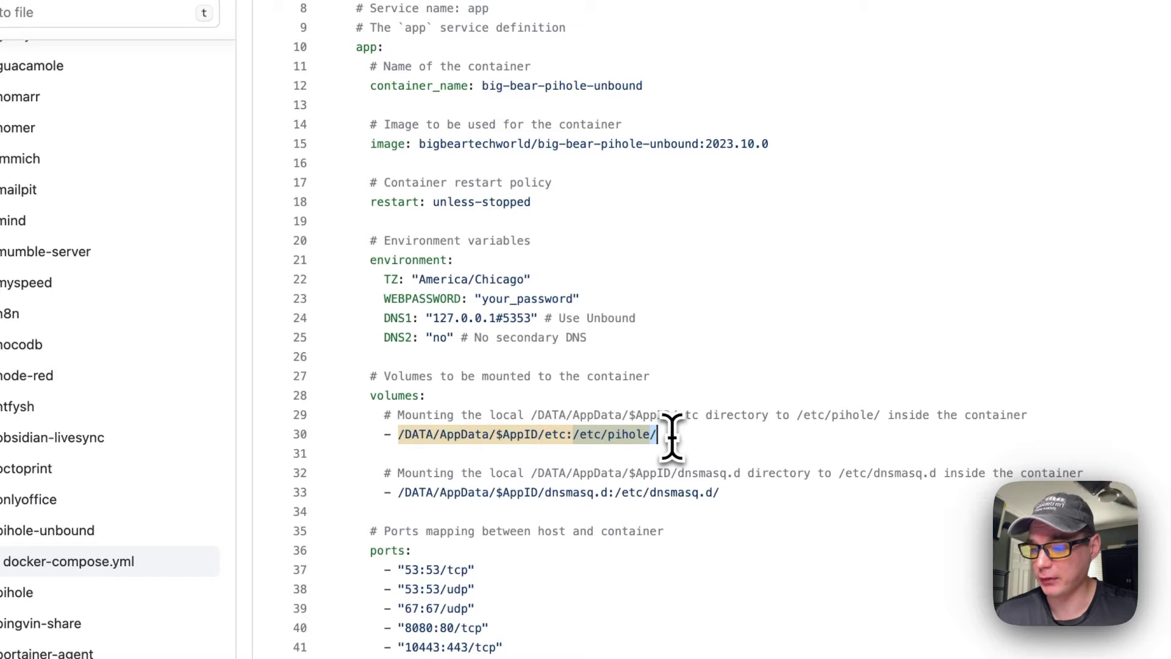
Examine the volume mapping for /etc/dnsmasq.d/ and the port mappings between host and container.
scroll(671, 434, down, 1)
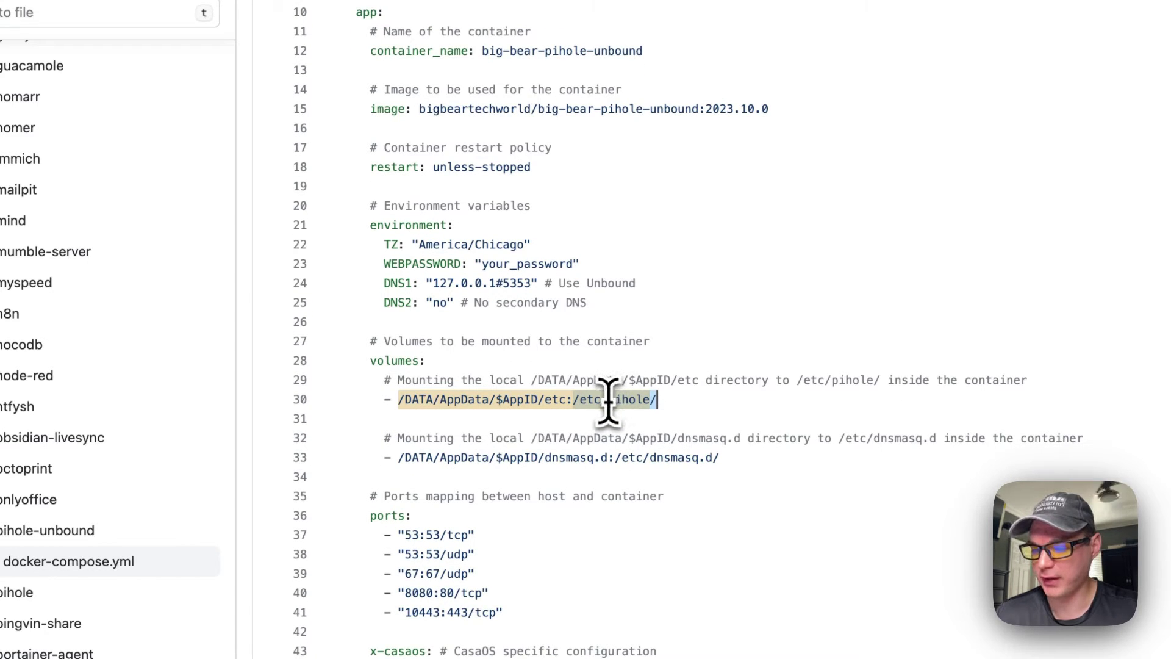
scroll(607, 399, down, 3)
click(399, 369)
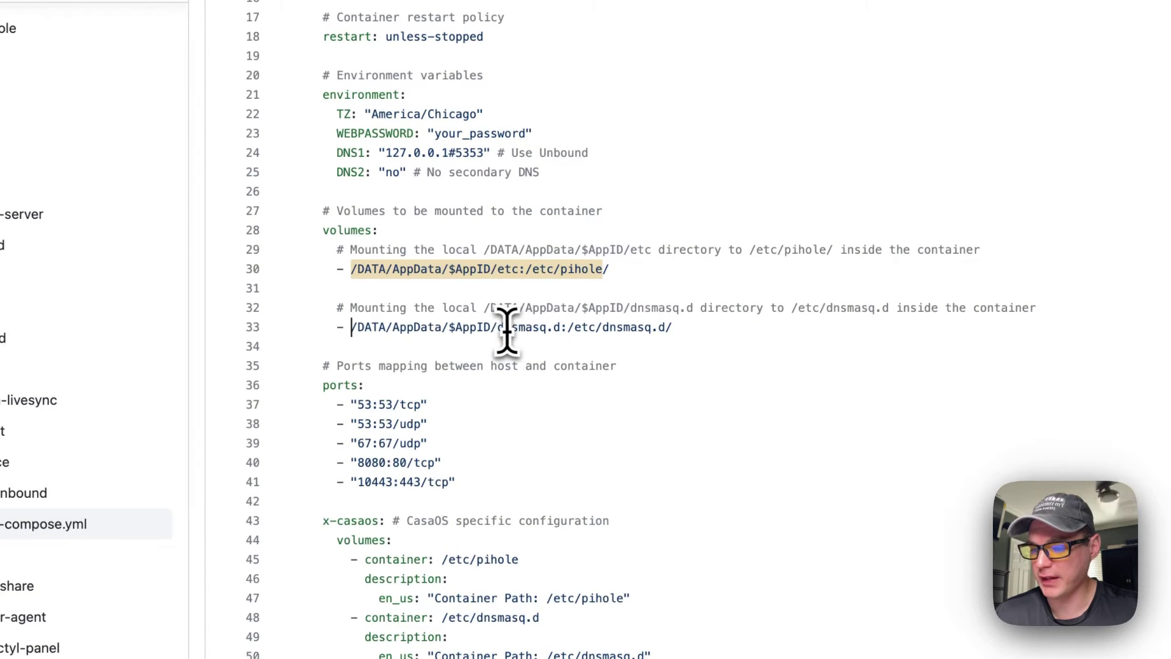
drag(351, 329, 755, 332)
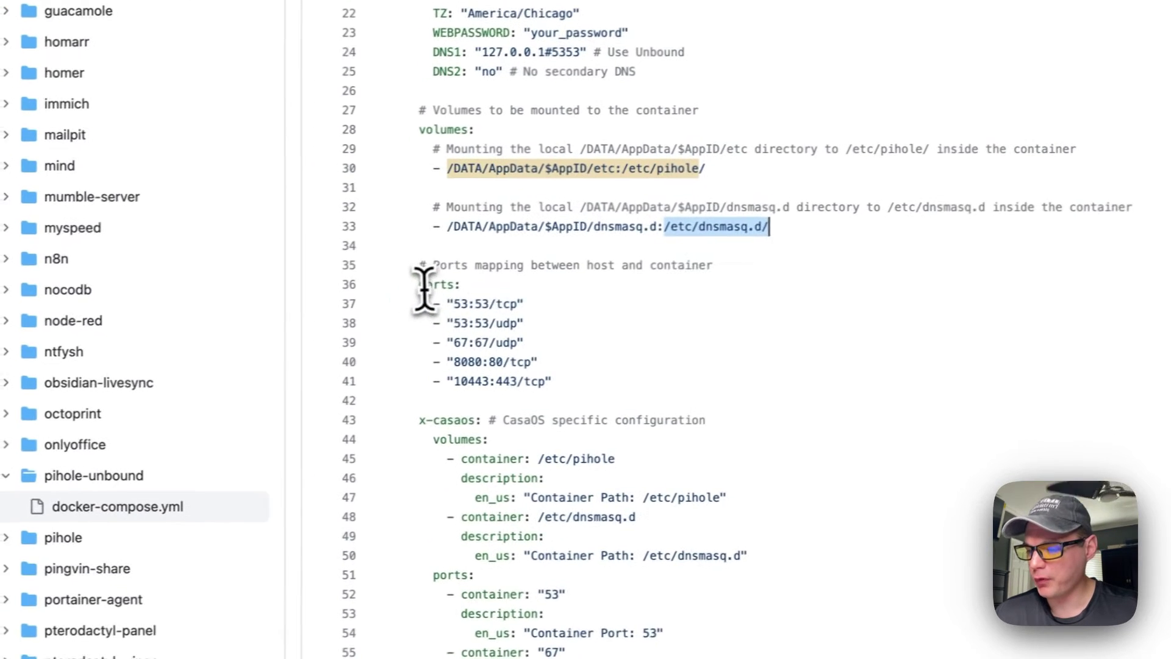
drag(317, 385, 466, 442)
drag(577, 337, 587, 379)
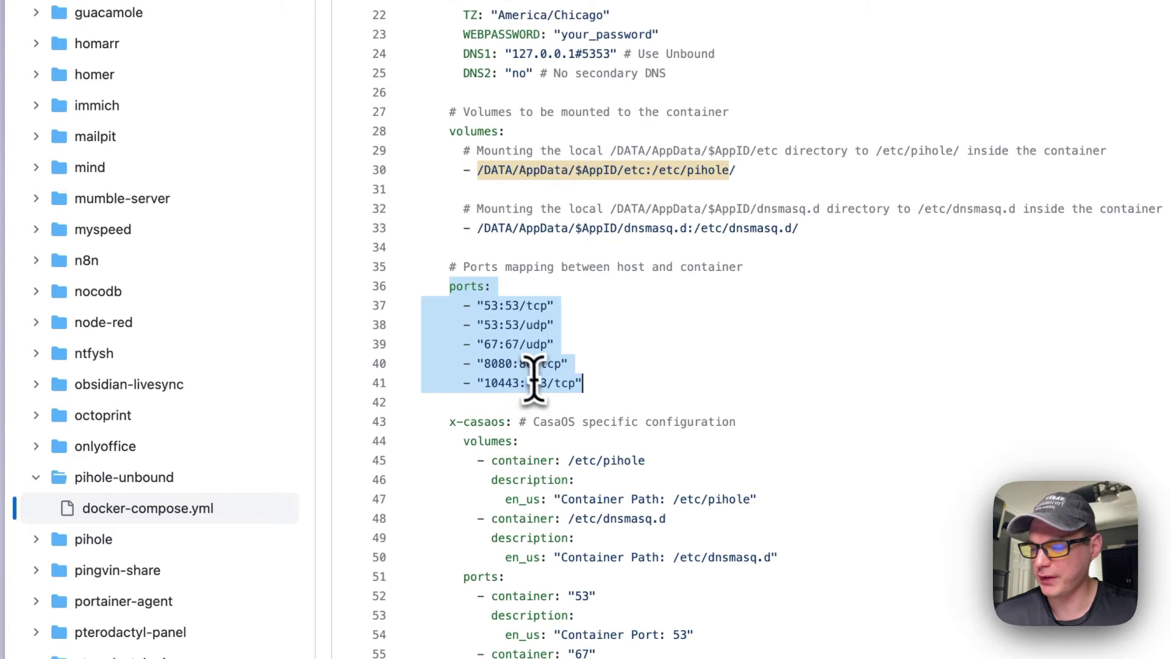
Examine the volume and port descriptions in the x-casaos section under the app service.
scroll(524, 364, down, 5)
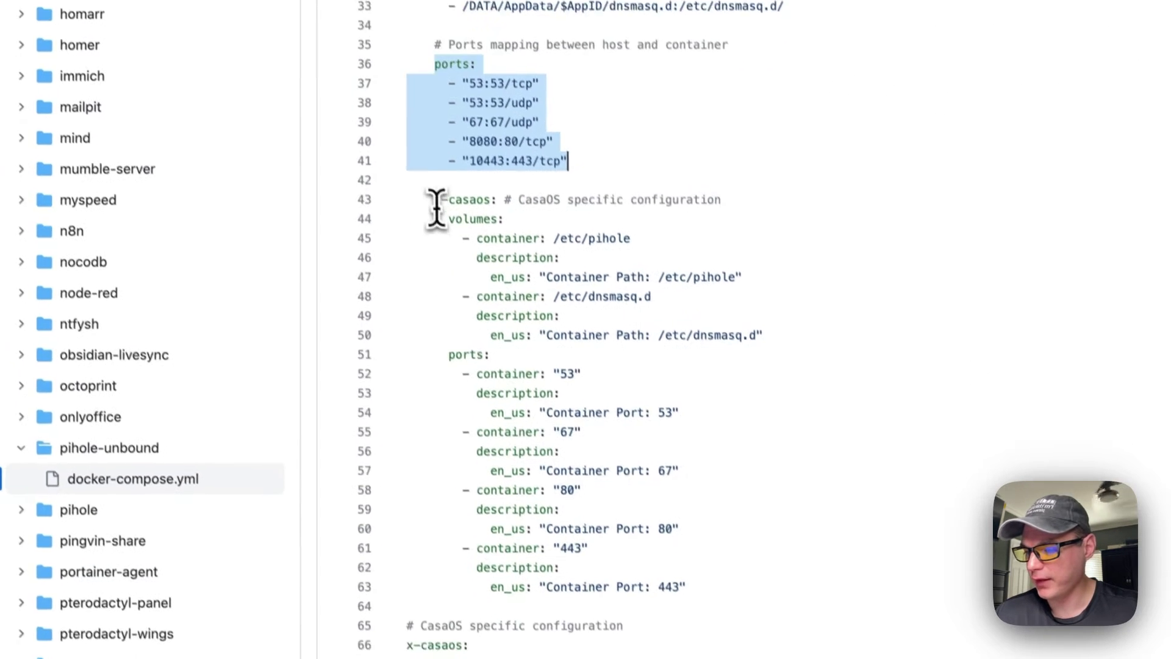
drag(450, 229, 642, 557)
drag(607, 488, 665, 548)
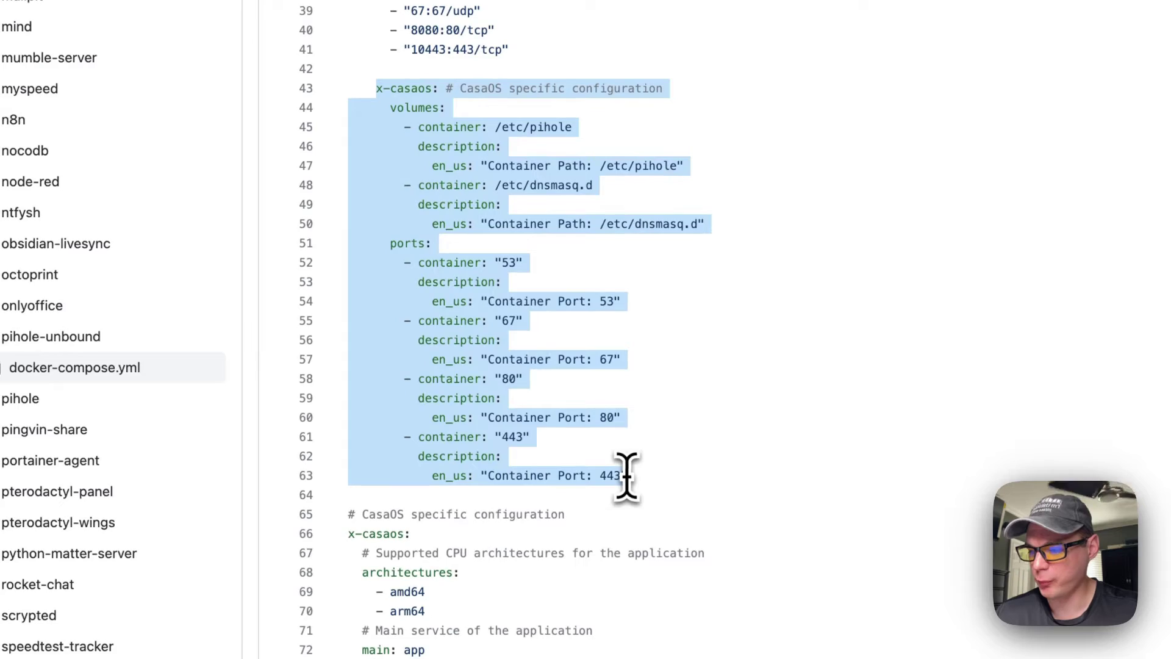
drag(391, 106, 553, 219)
drag(439, 327, 615, 557)
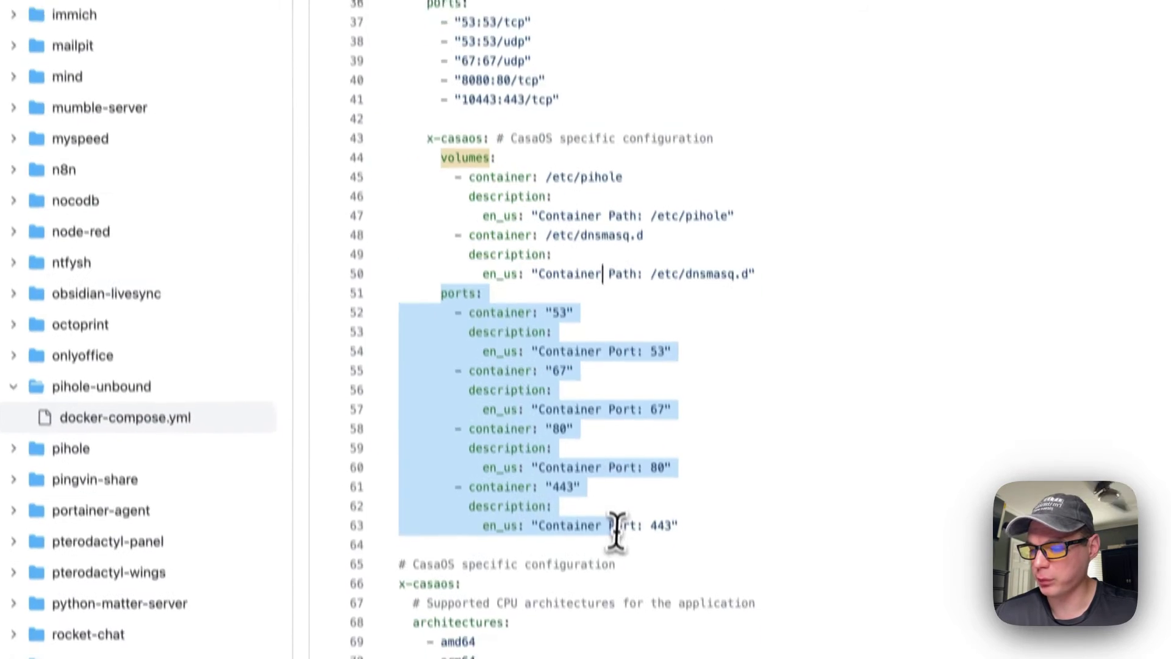
Examine the supported CPU architectures in the application-level x-casaos section and revisit the container definition near the start of the file.
scroll(614, 531, down, 5)
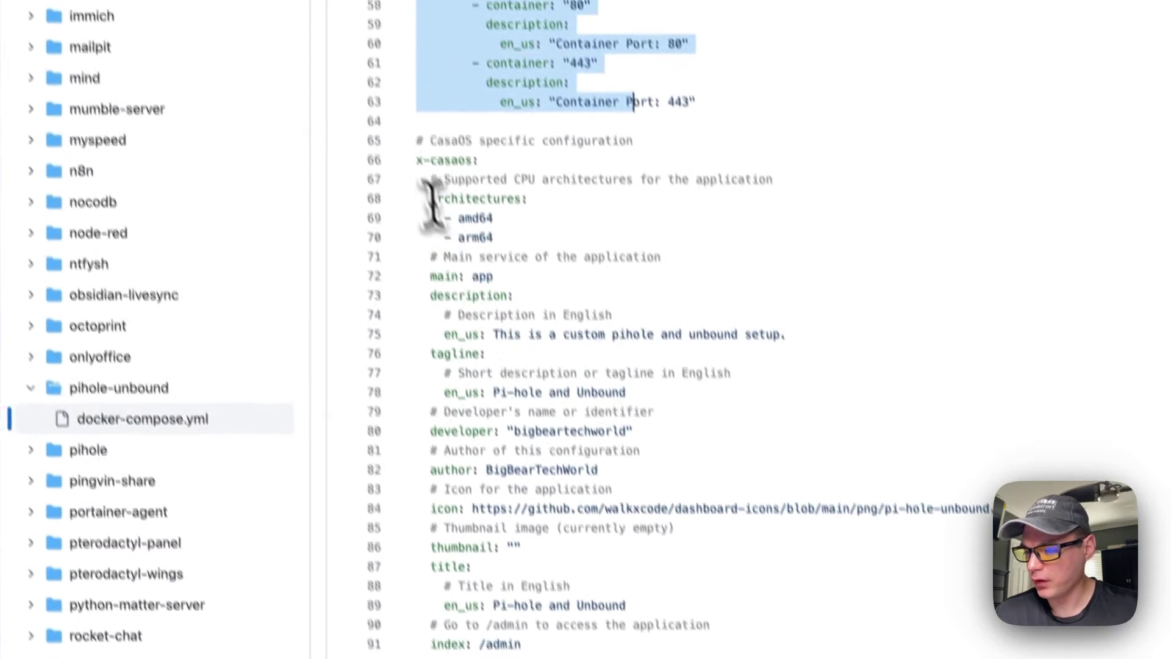
drag(395, 88, 499, 495)
drag(570, 461, 549, 543)
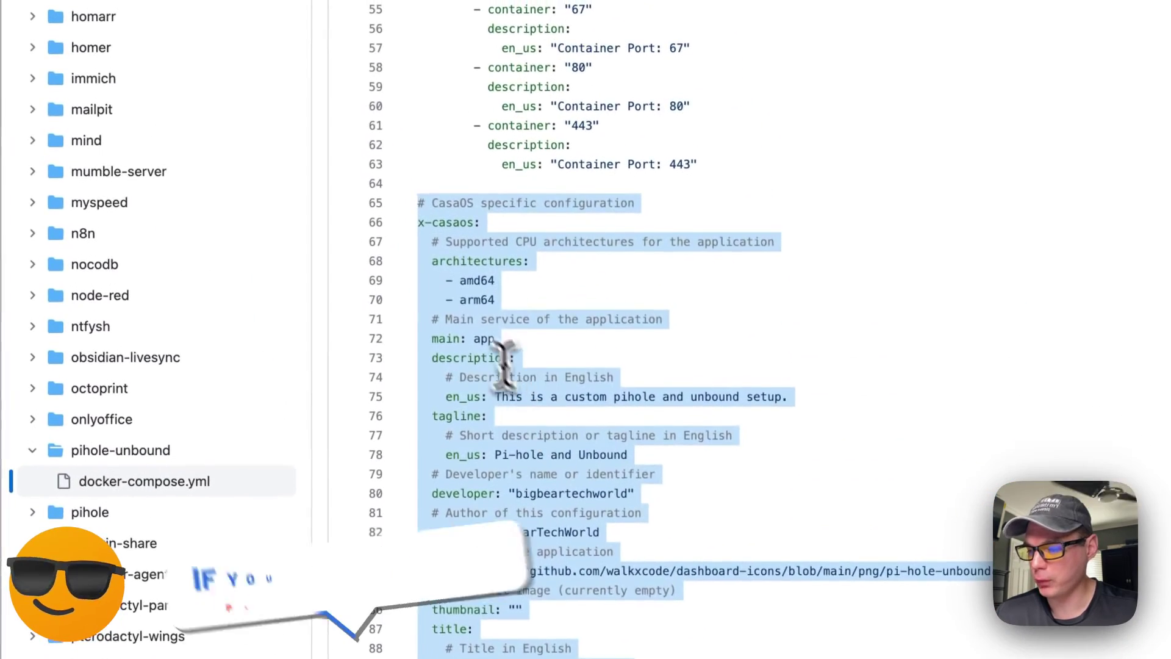
click(400, 122)
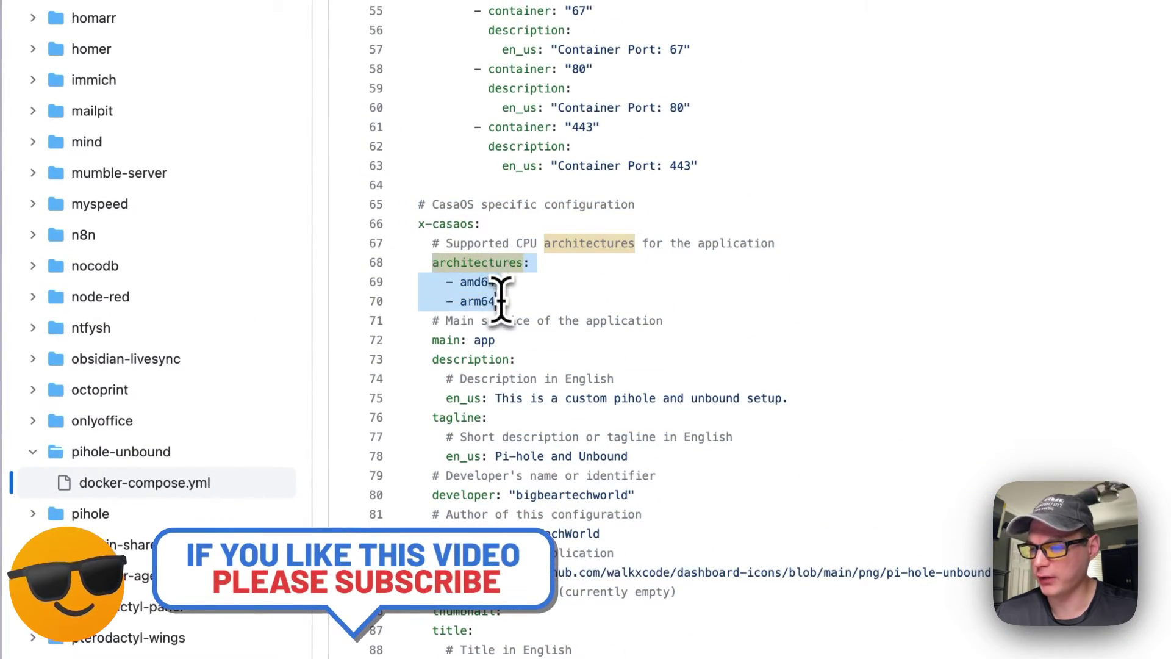
scroll(500, 299, up, 15)
drag(403, 264, 750, 269)
scroll(750, 269, down, 15)
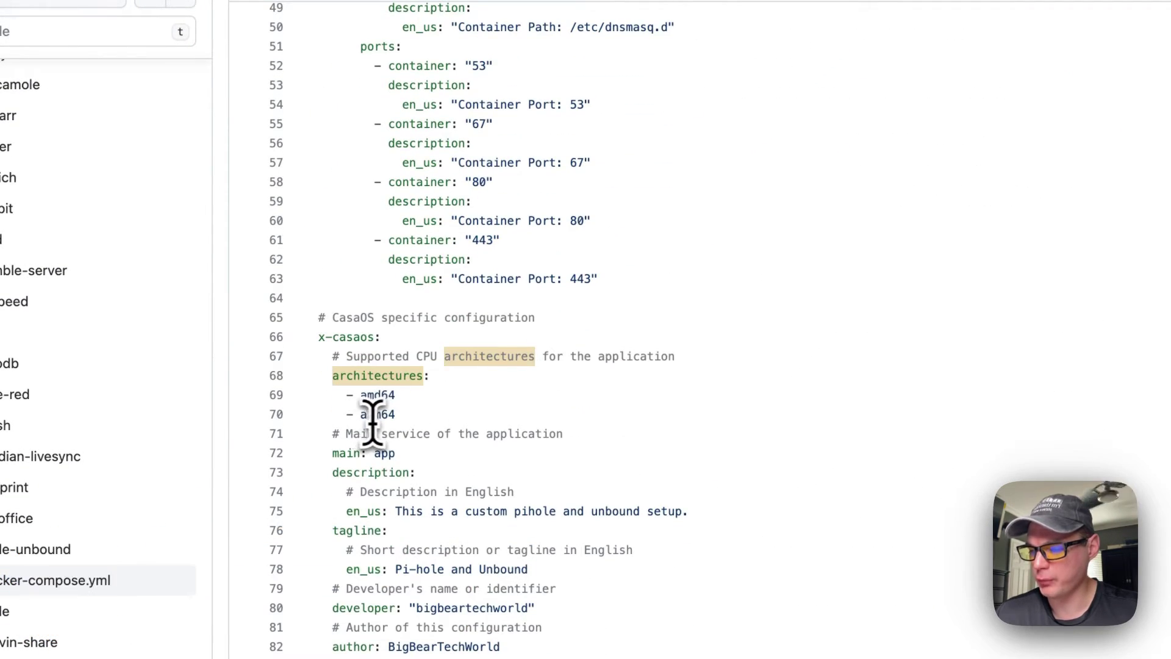
Compare the main service entry in the x-casaos section with the app service definition.
scroll(373, 421, down, 1)
drag(373, 434, 336, 438)
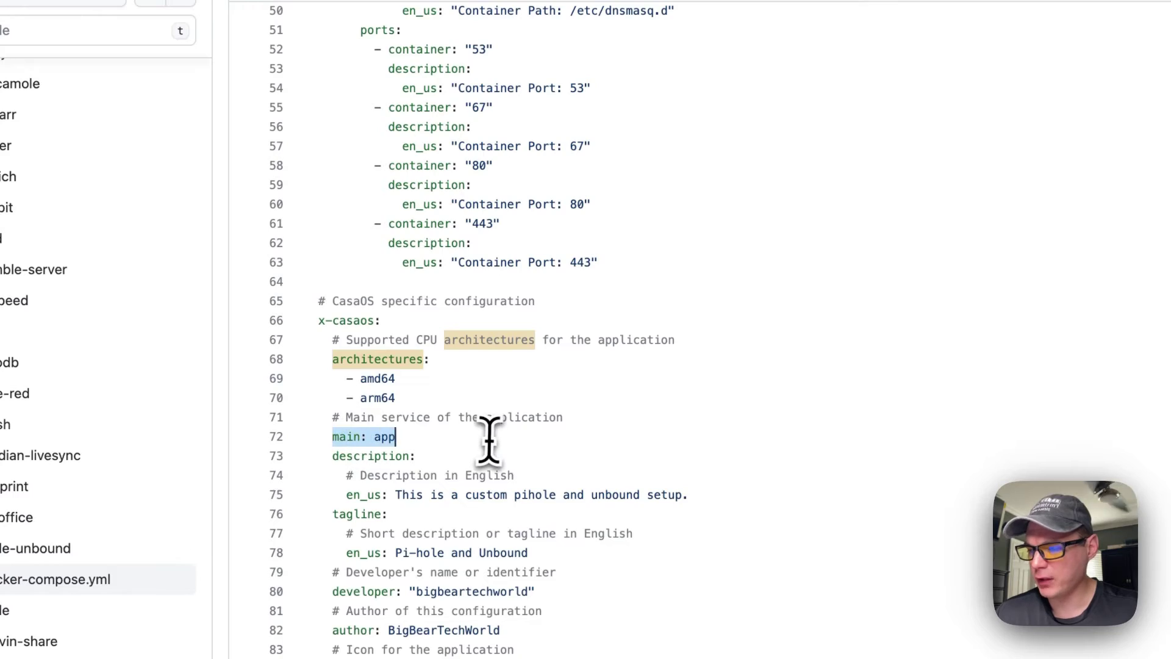
scroll(489, 439, up, 15)
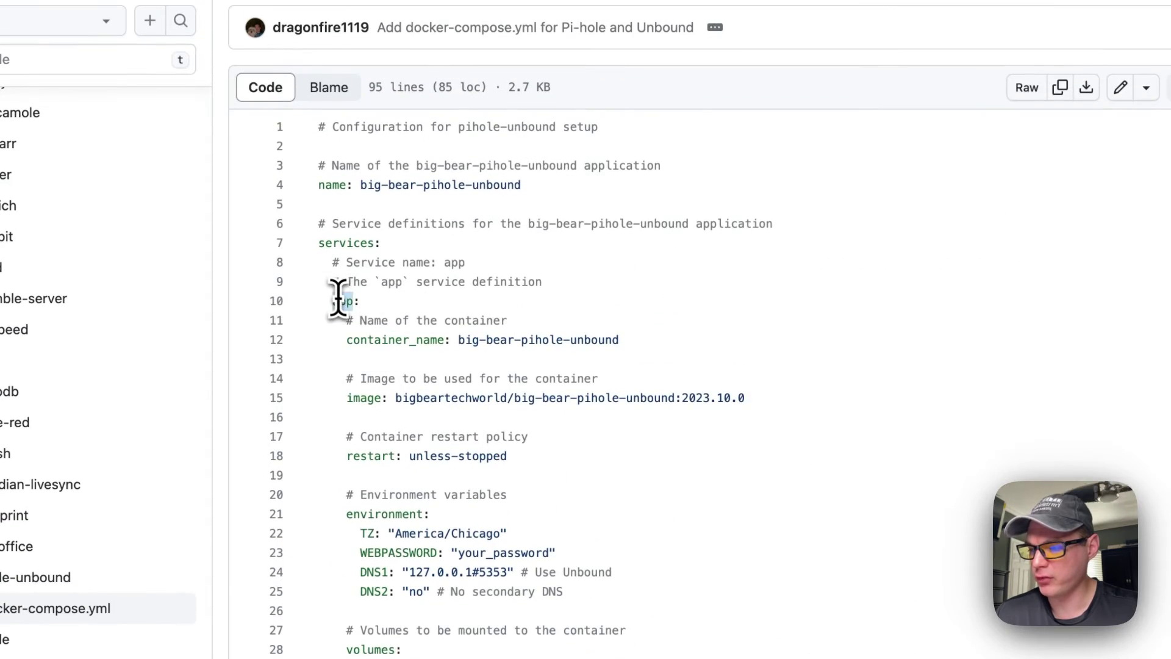
scroll(391, 208, down, 15)
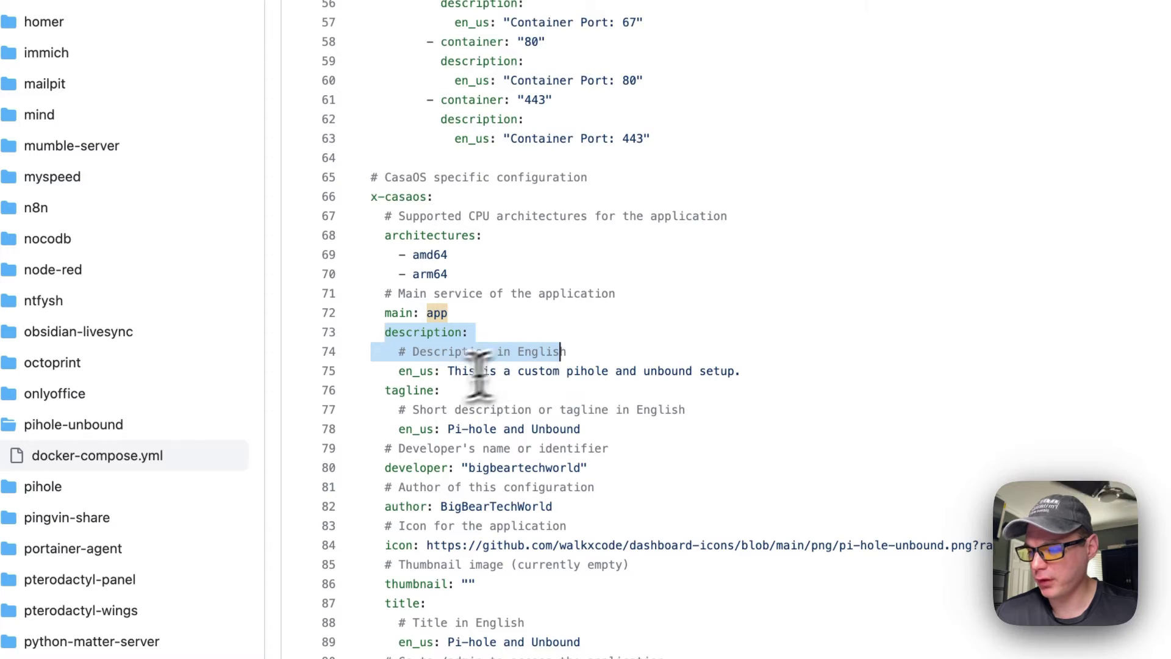
Examine the tagline, developer, author and icon entries in the application-level x-casaos section.
drag(385, 385, 528, 435)
drag(384, 467, 665, 470)
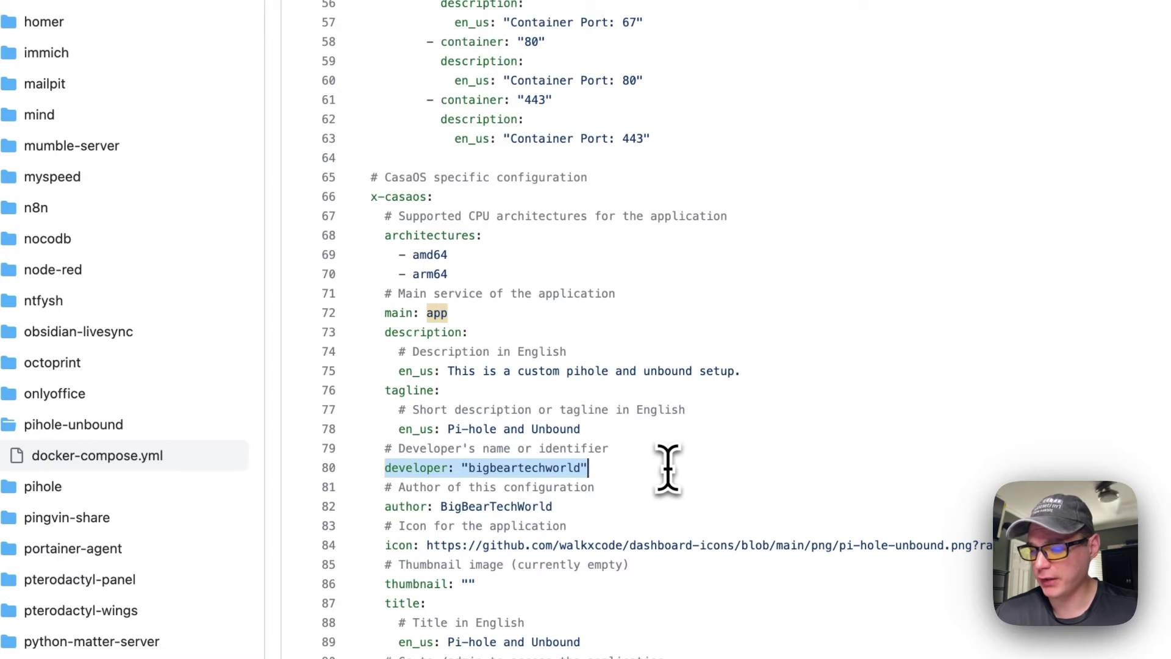
drag(377, 506, 517, 506)
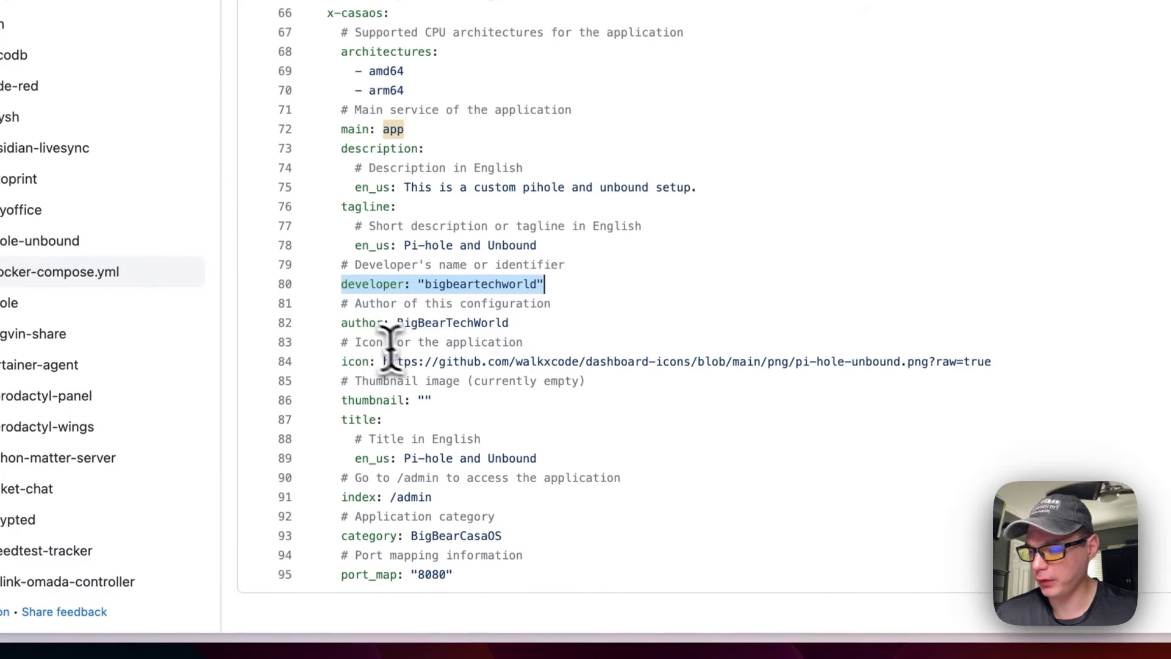
drag(381, 323, 515, 324)
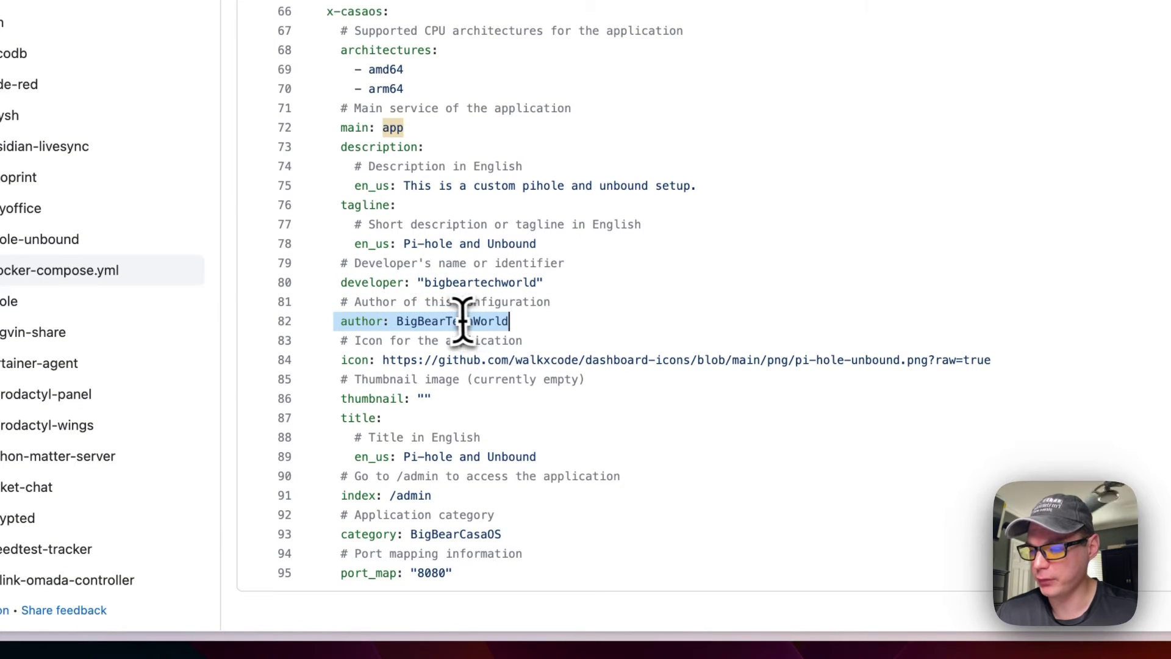
drag(340, 360, 994, 361)
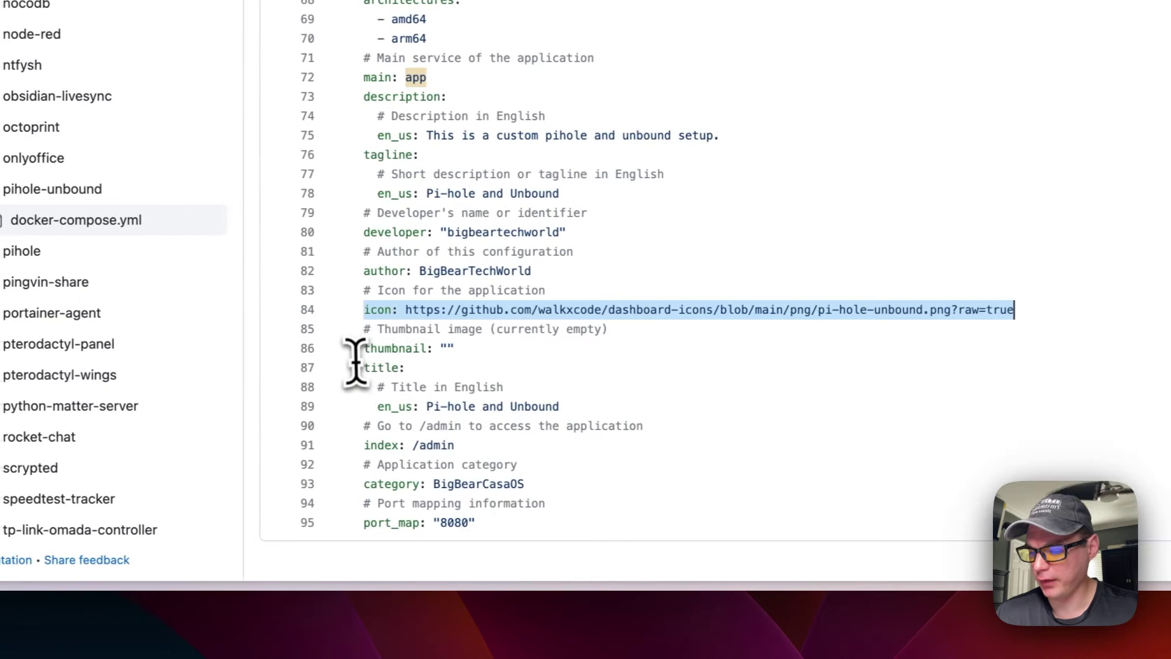
Examine the title, index path and category entries at the end of the x-casaos section.
drag(366, 368, 622, 405)
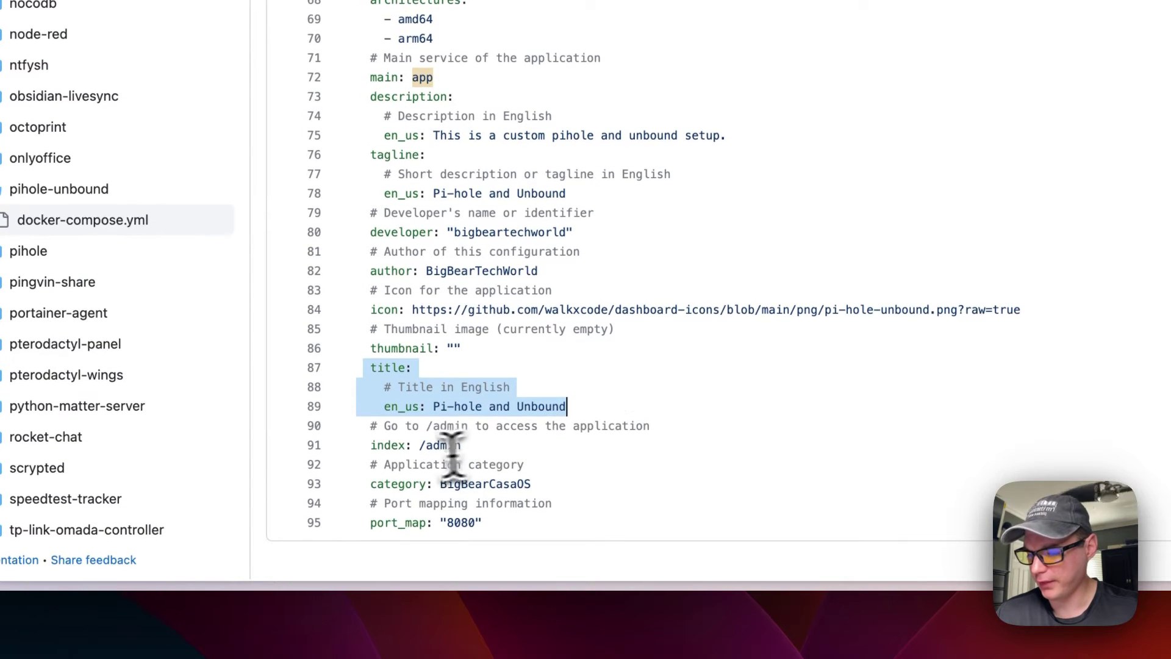
drag(374, 427, 475, 440)
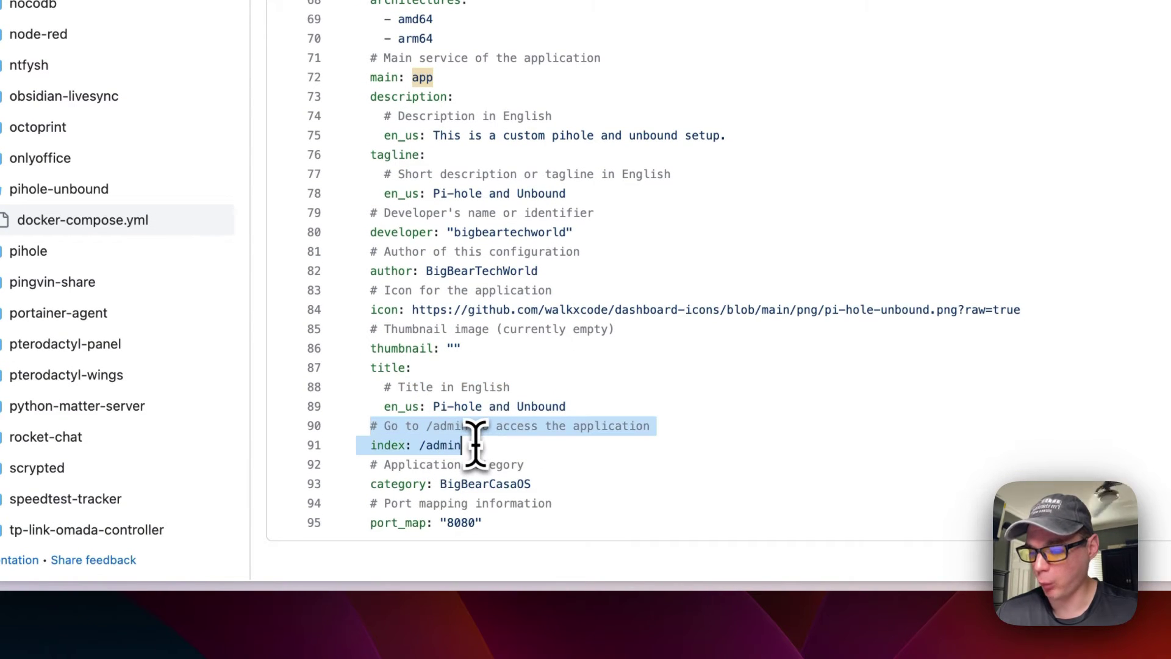
click(439, 446)
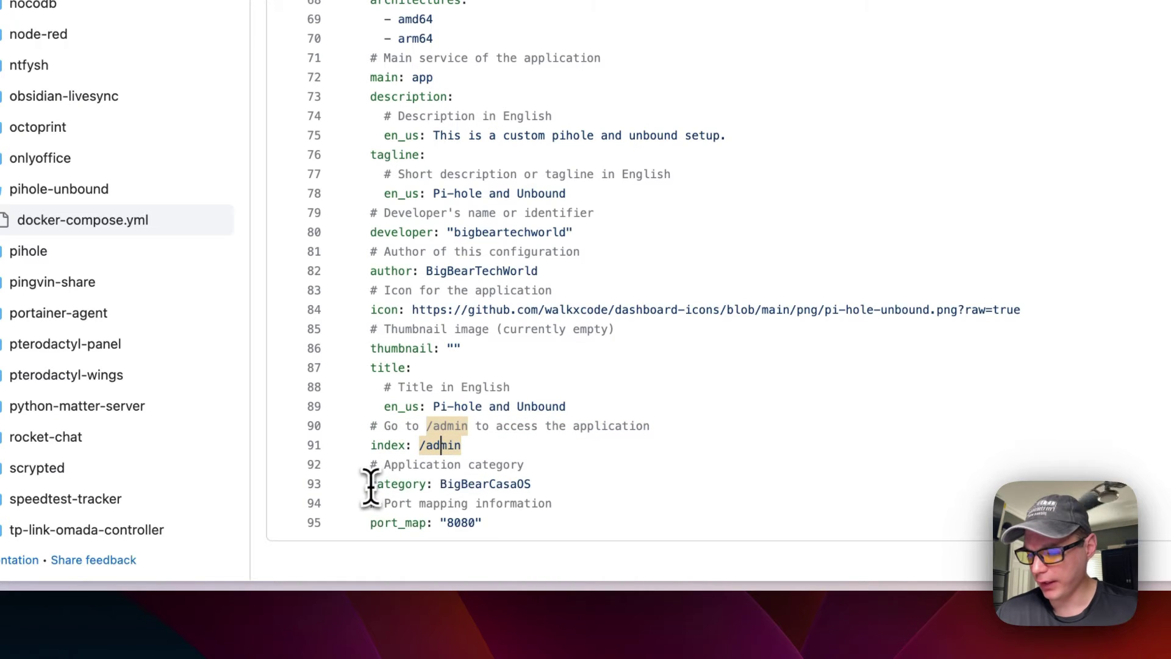
drag(367, 483, 534, 485)
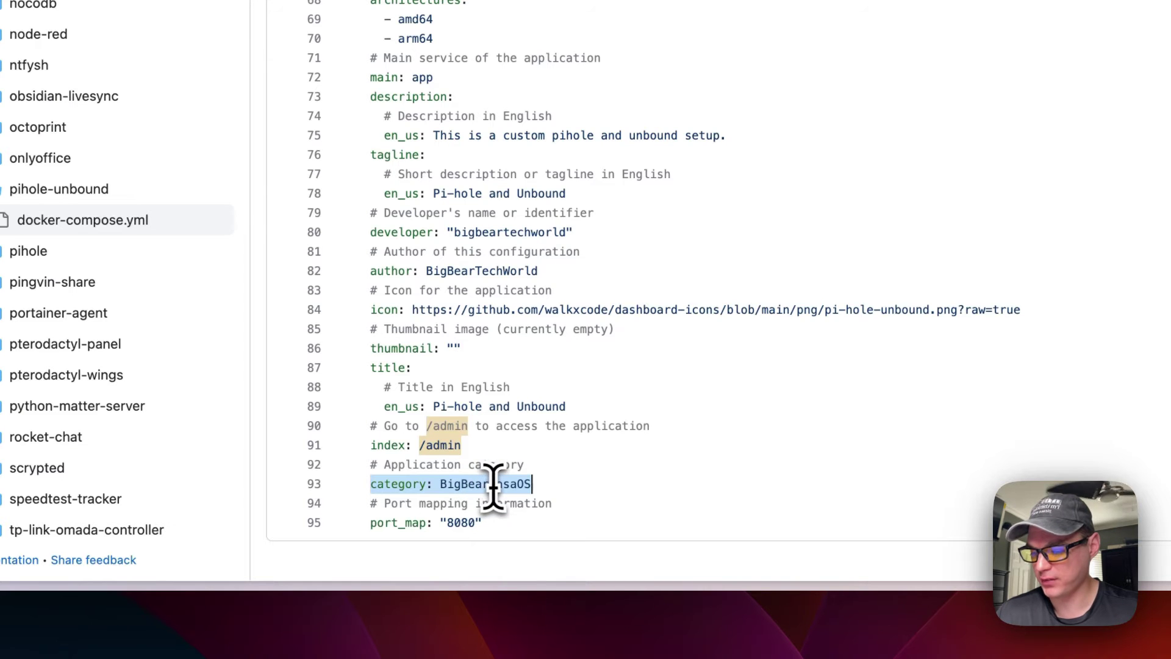
Examine the port mapping entry on the last line of the Pi-hole with Unbound docker-compose file.
drag(369, 522, 536, 520)
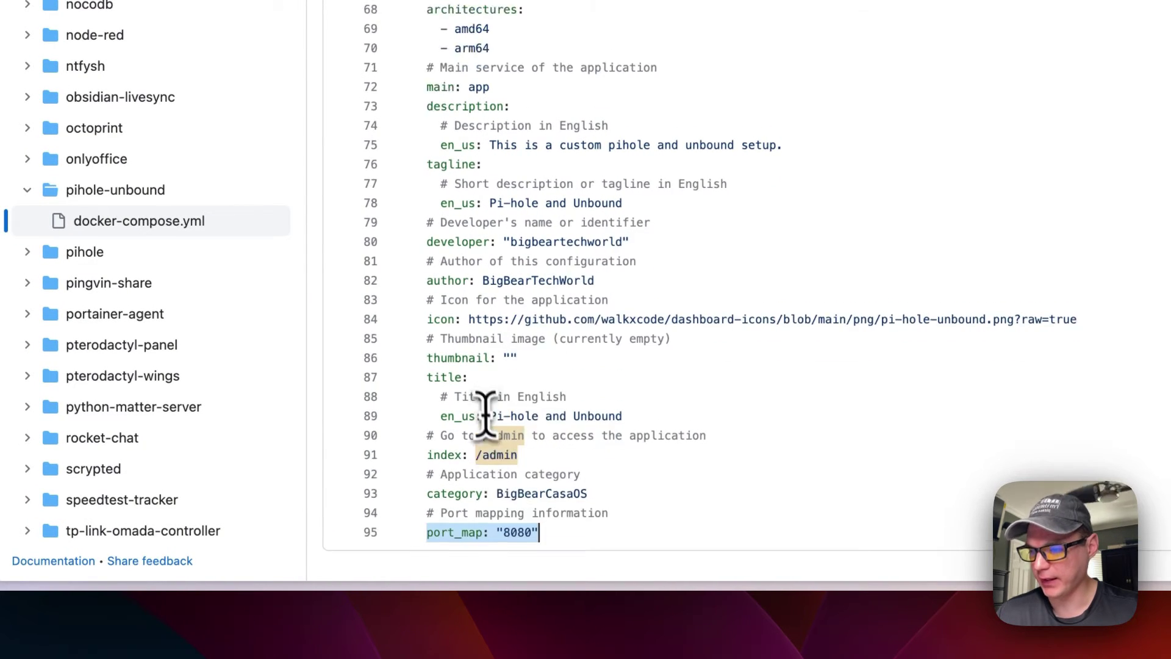
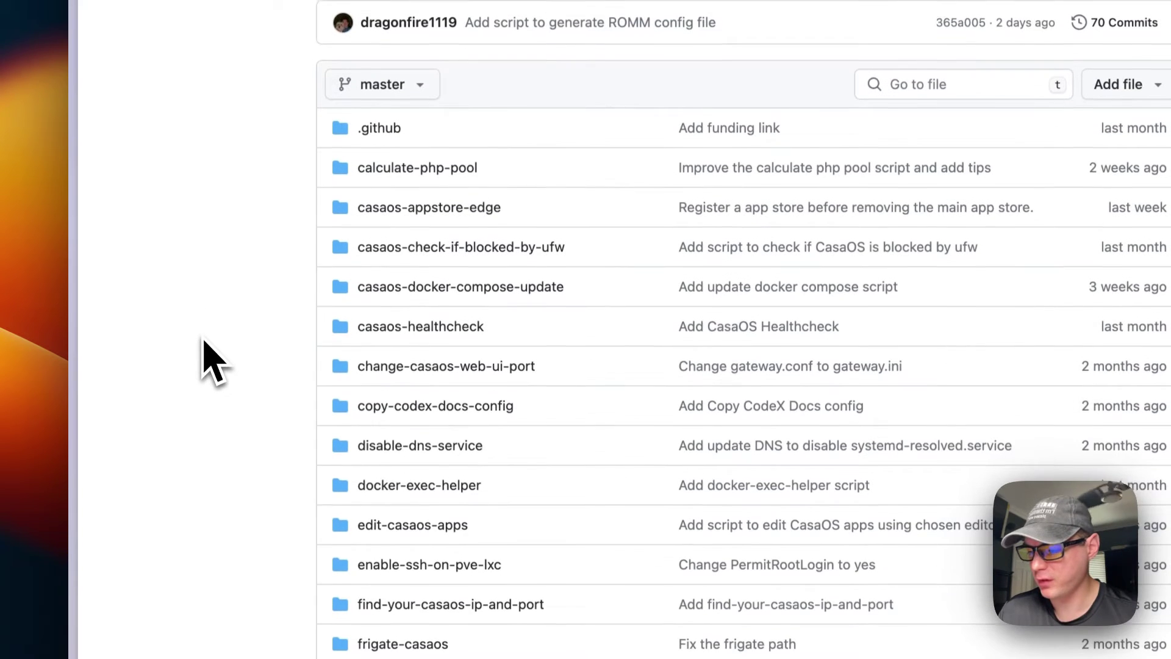
Open disable_dns_service.sh from the disable-dns-service folder of the big-bear-scripts repository.
click(391, 450)
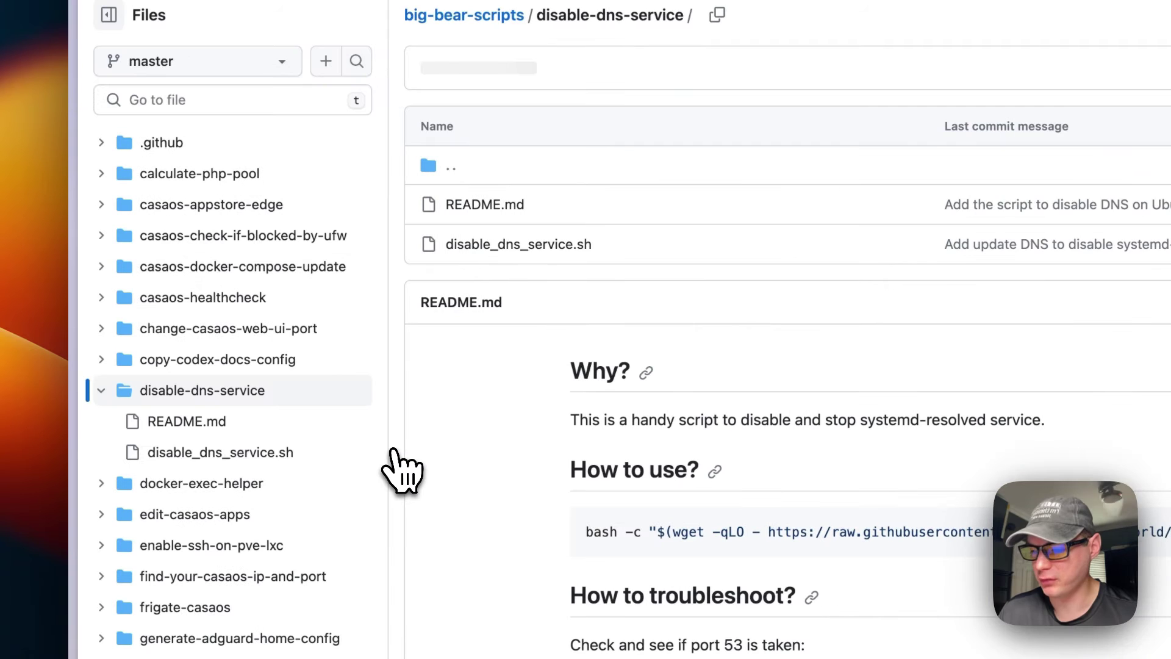
click(492, 247)
scroll(558, 280, down, 1)
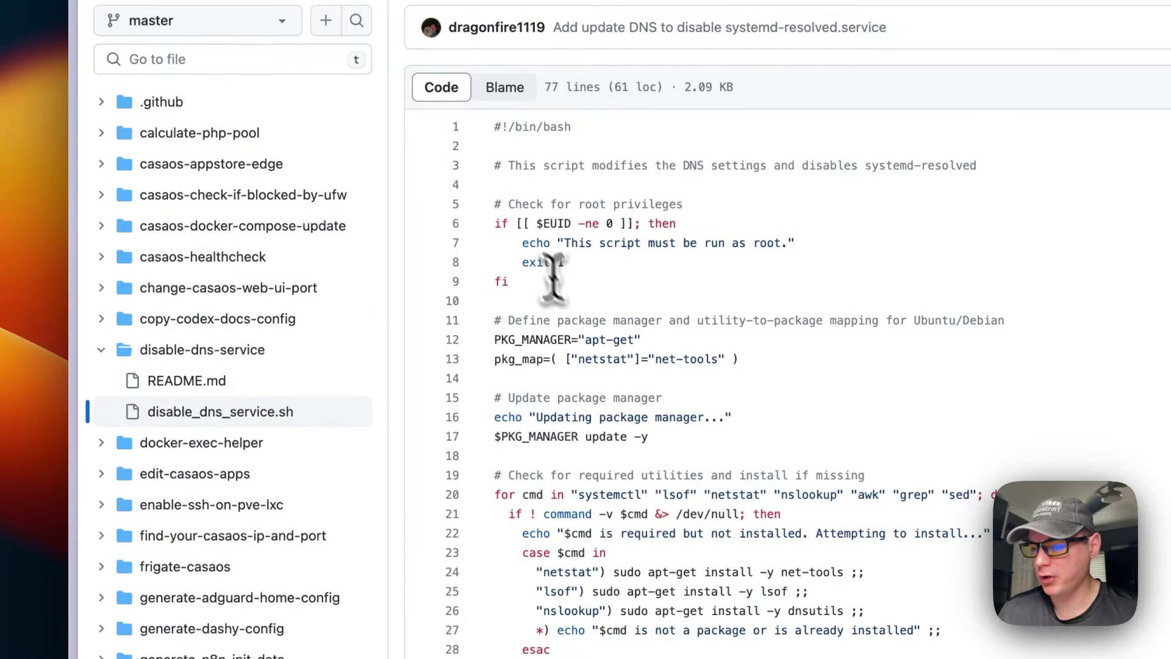
Examine the script's root privilege check and its package manager definition and update commands.
drag(484, 201, 520, 269)
scroll(522, 284, down, 1)
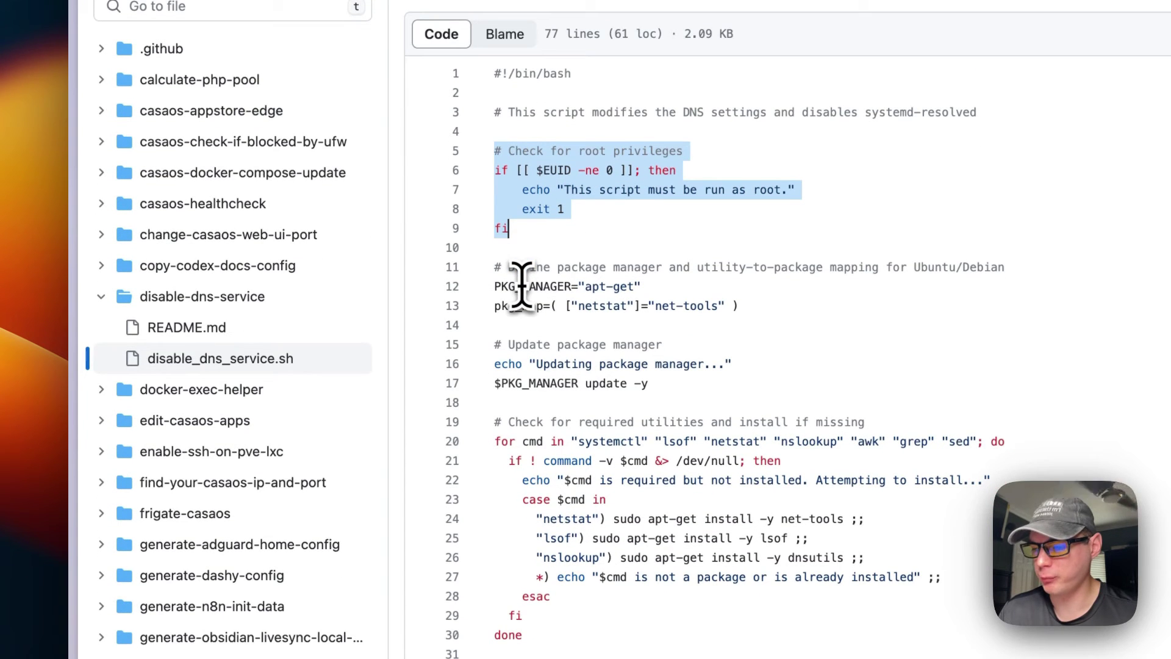
triple_click(497, 286)
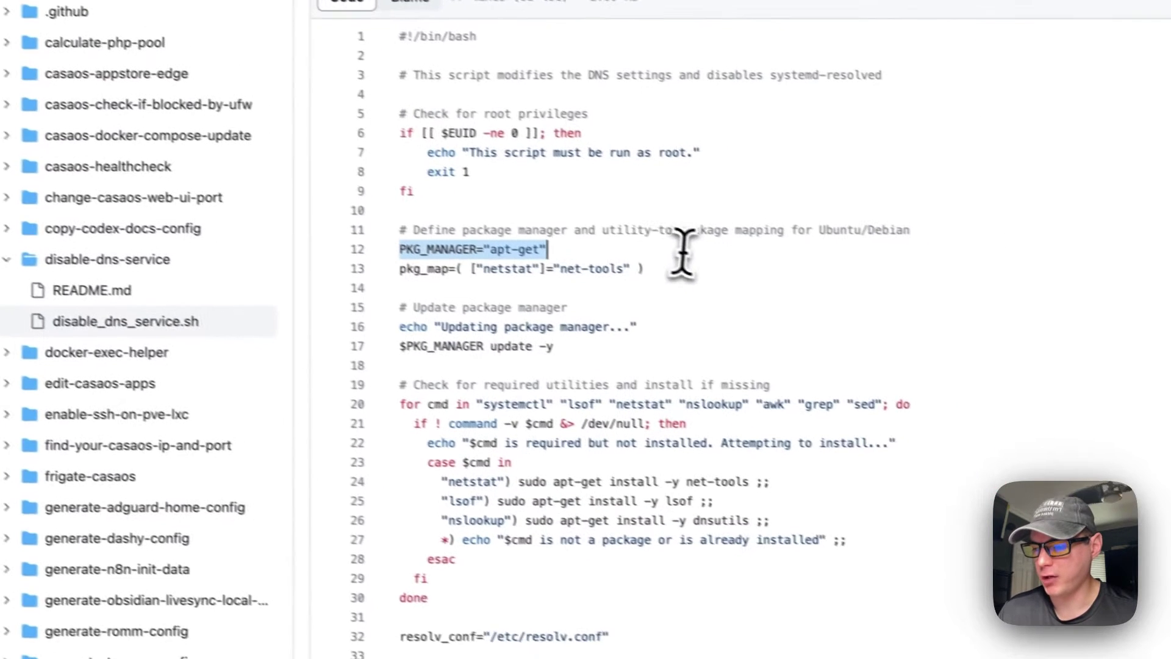
drag(492, 305, 735, 311)
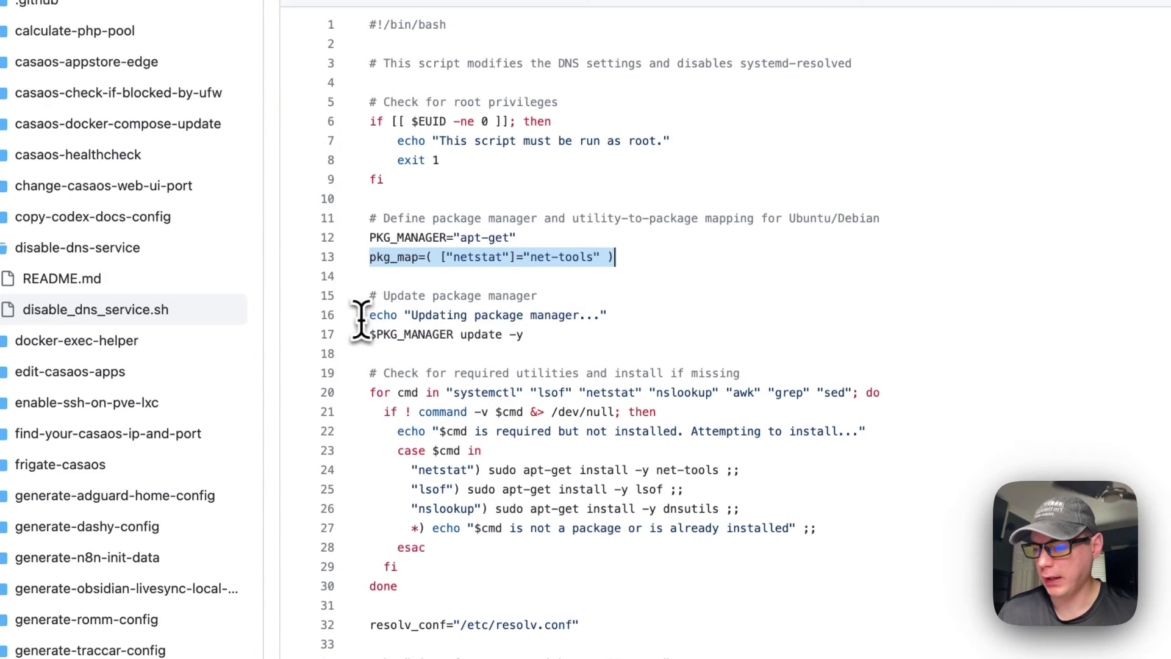
drag(366, 316, 552, 333)
Examine the loop installing required utilities, the resolv.conf path variable and the command listing processes on port 53.
scroll(552, 333, down, 5)
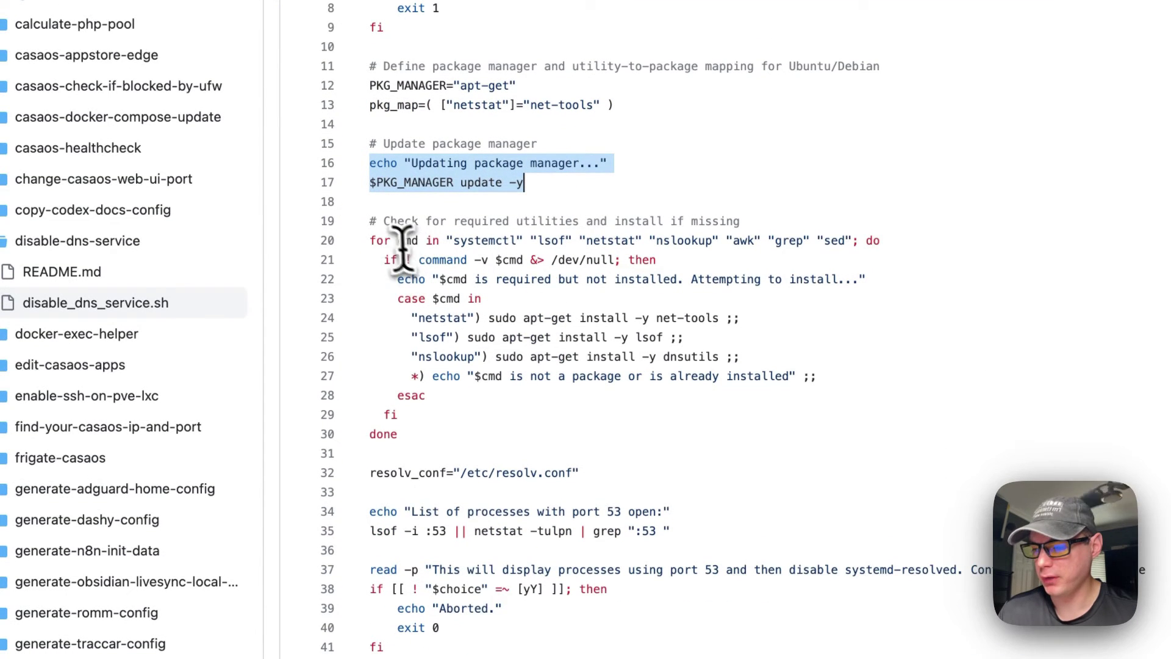
drag(369, 224, 435, 406)
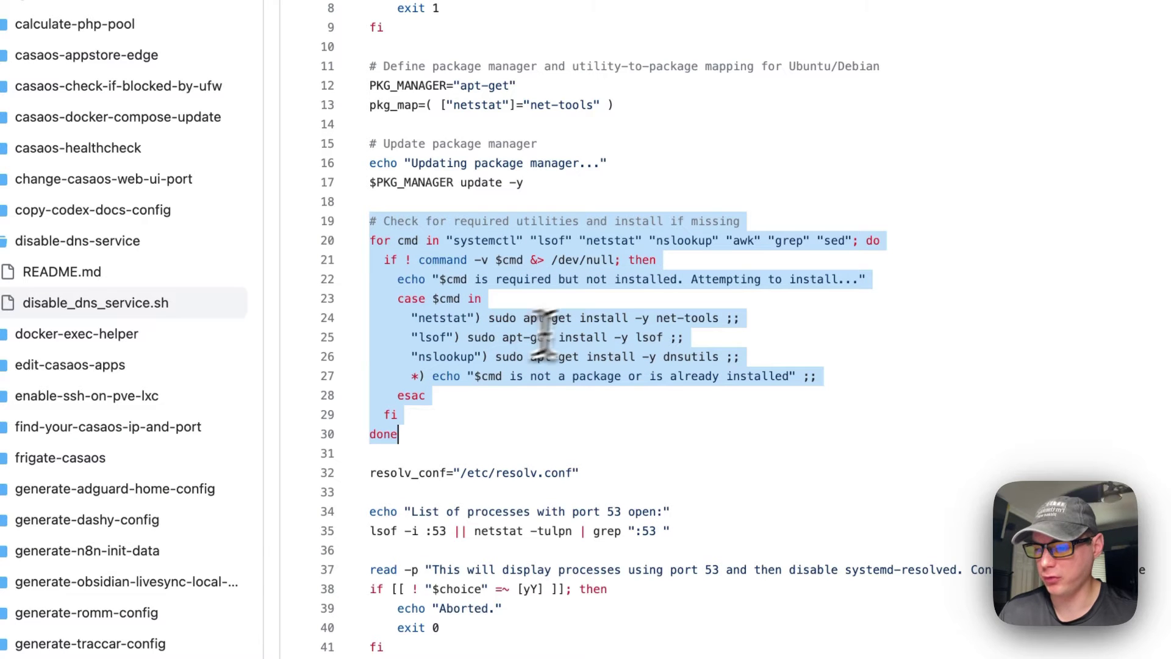
scroll(595, 299, down, 6)
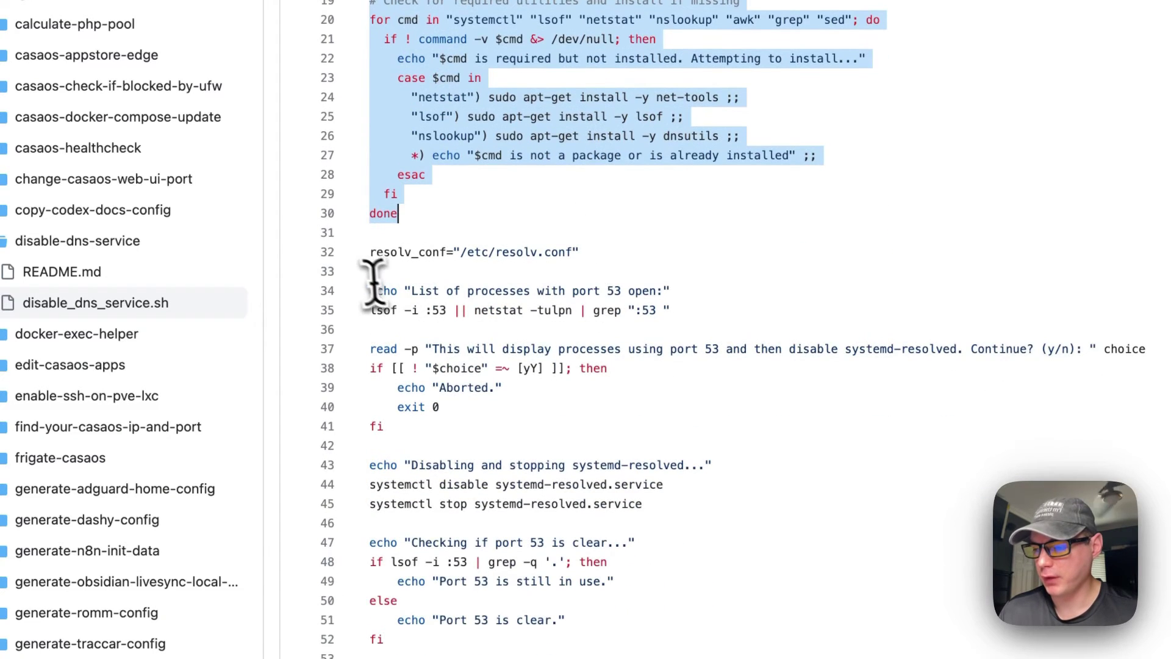
drag(369, 252, 580, 254)
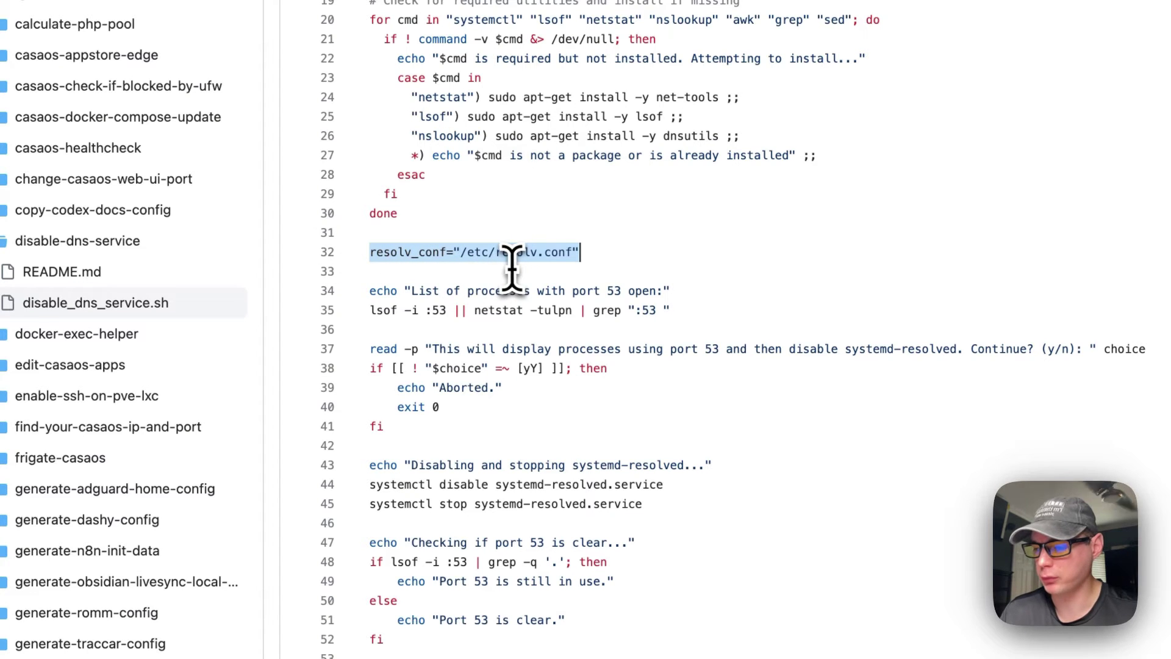
drag(370, 310, 869, 311)
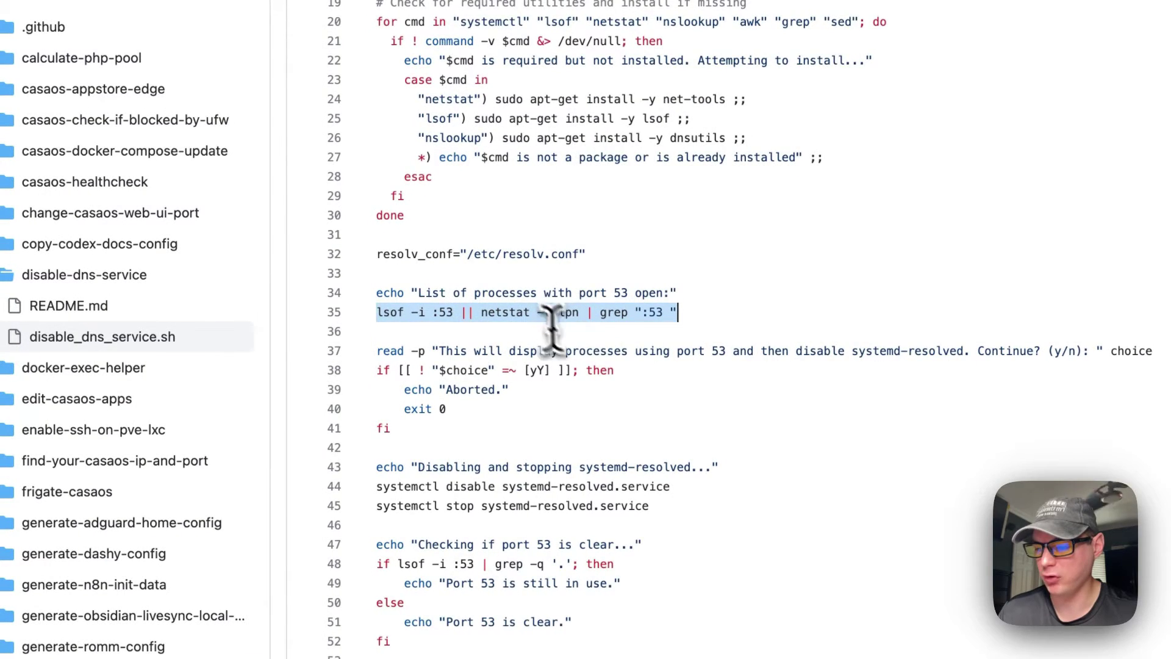
Examine the confirmation prompt, the commands disabling and stopping systemd-resolved, and the port 53 check.
scroll(586, 342, down, 2)
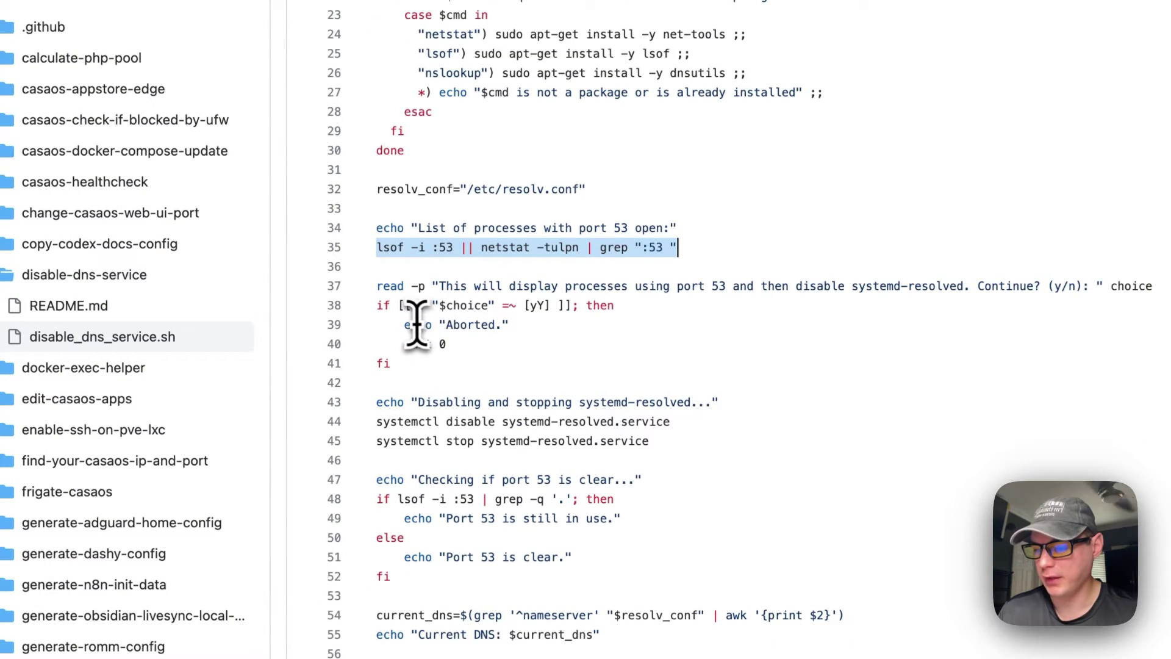
drag(374, 287, 370, 369)
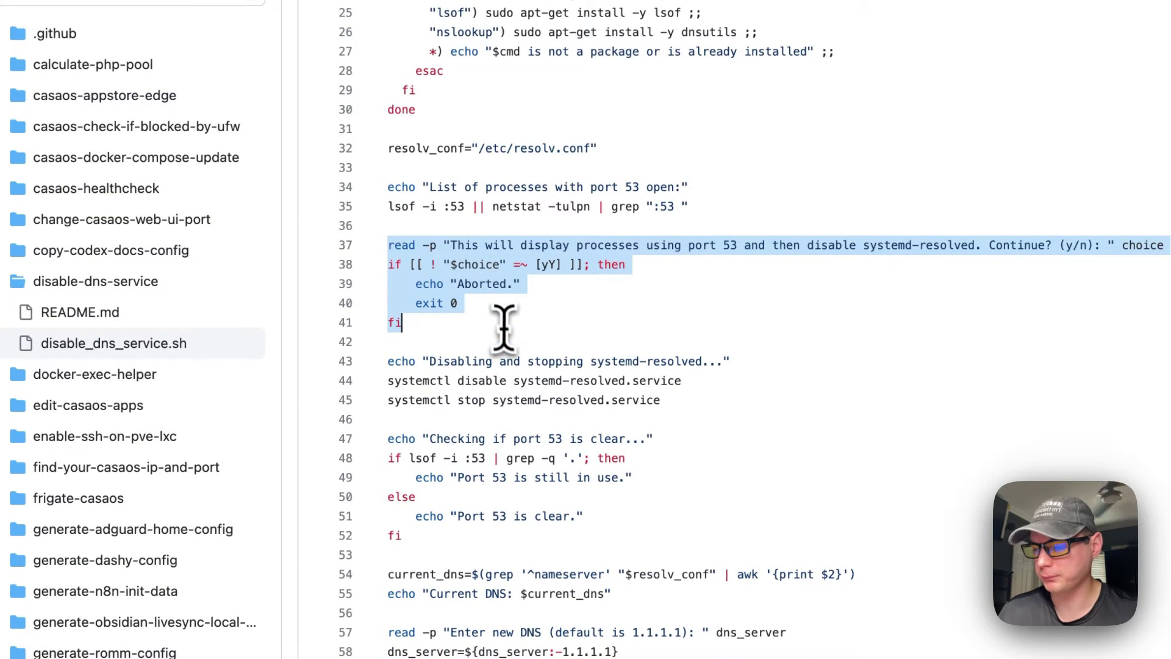
scroll(497, 317, down, 1)
key(Right)
drag(364, 333, 701, 379)
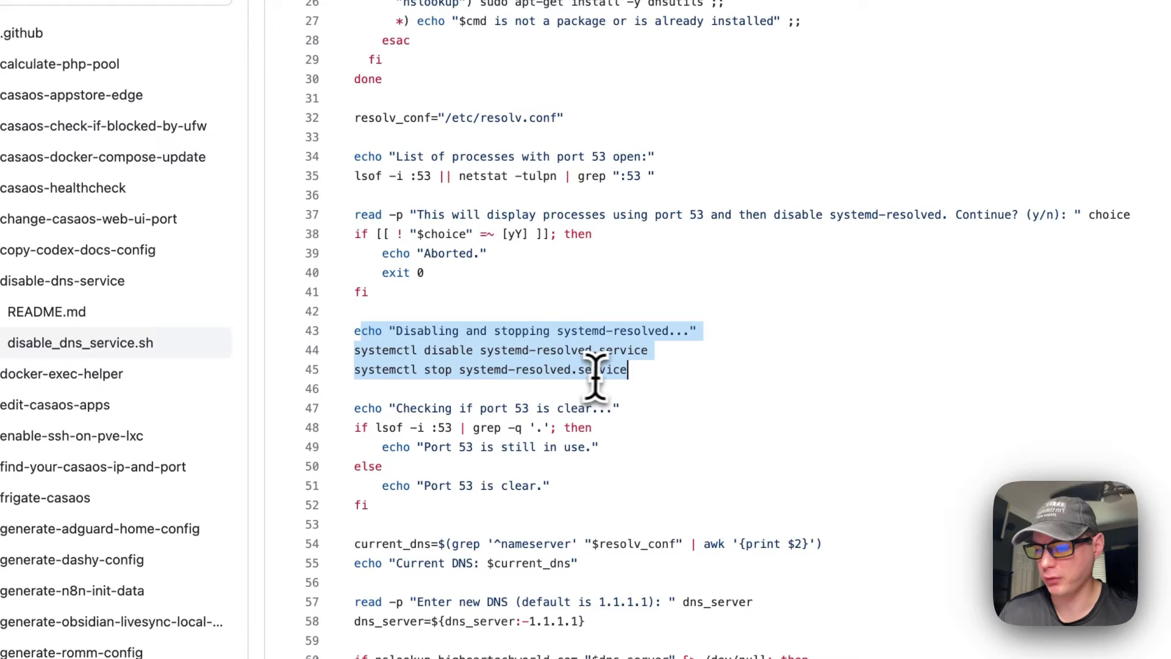
scroll(604, 368, down, 4)
drag(355, 259, 400, 357)
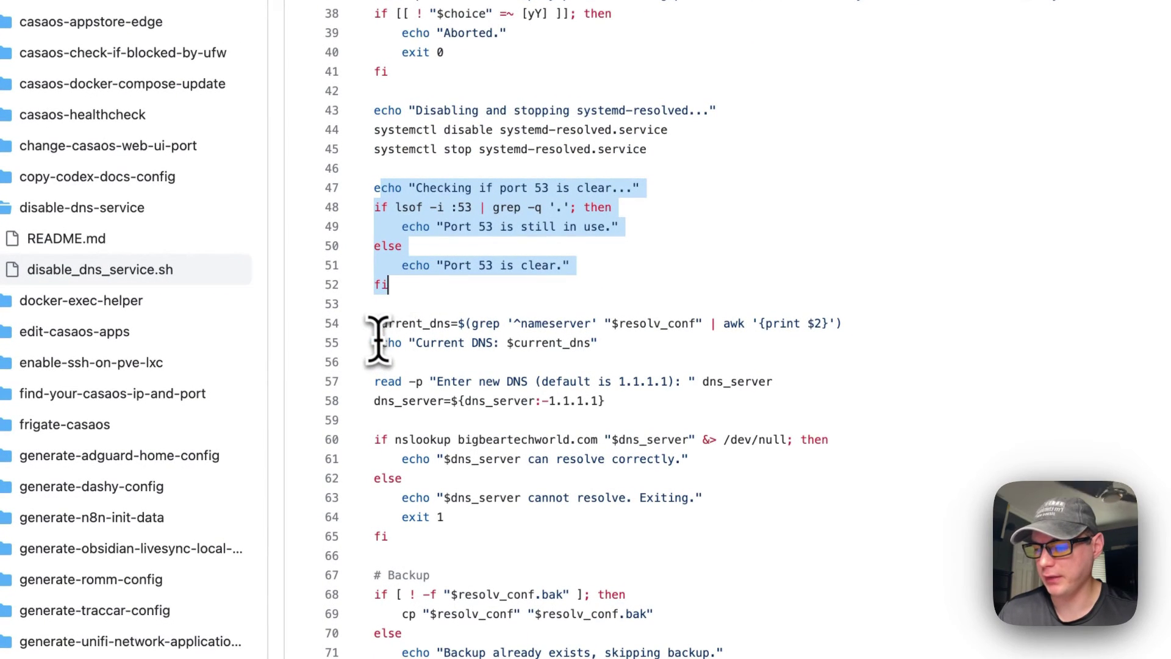
Examine how the script reads the current DNS, asks for a new DNS server and tests it with nslookup.
drag(373, 323, 586, 346)
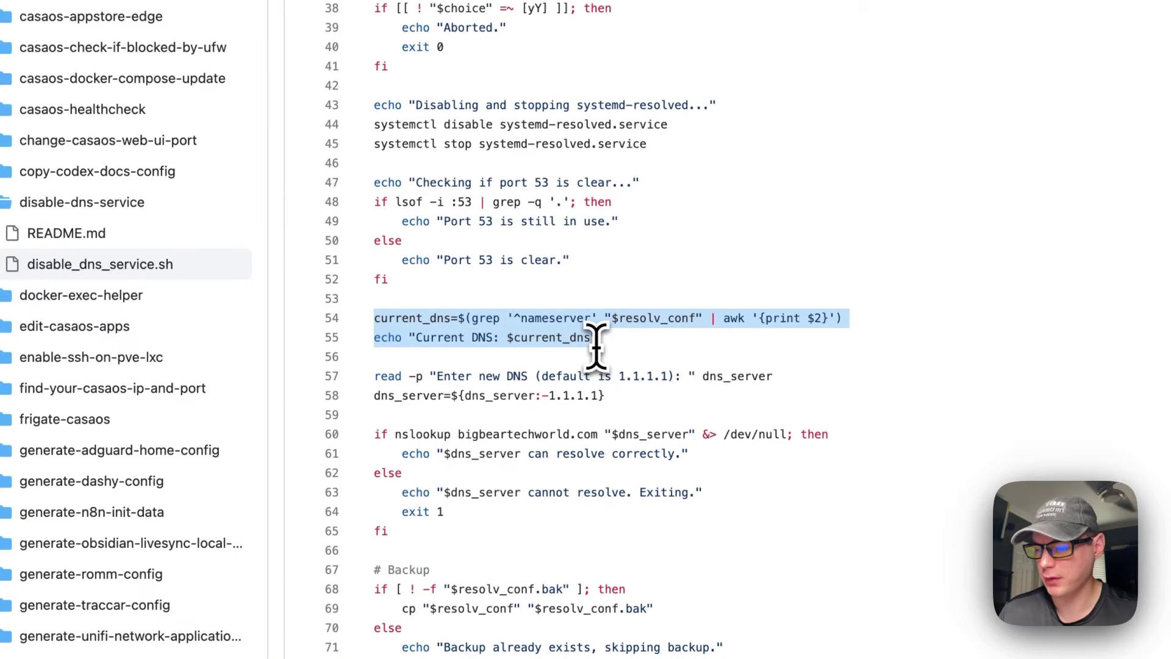
drag(374, 381, 604, 400)
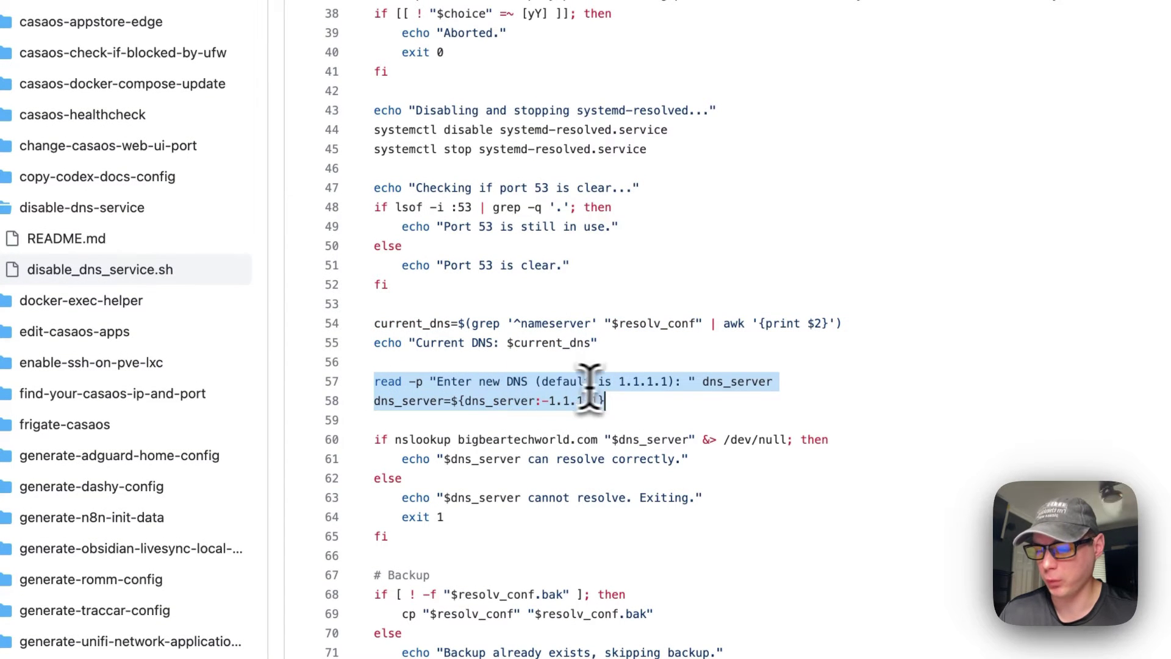
click(538, 383)
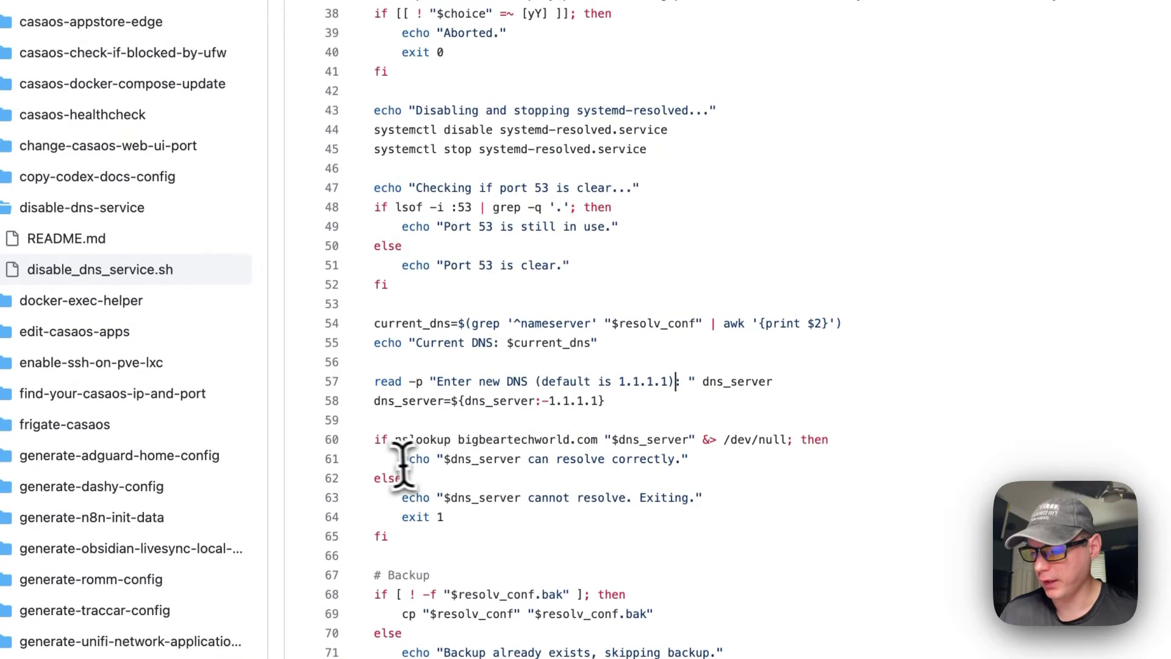
drag(375, 442, 457, 531)
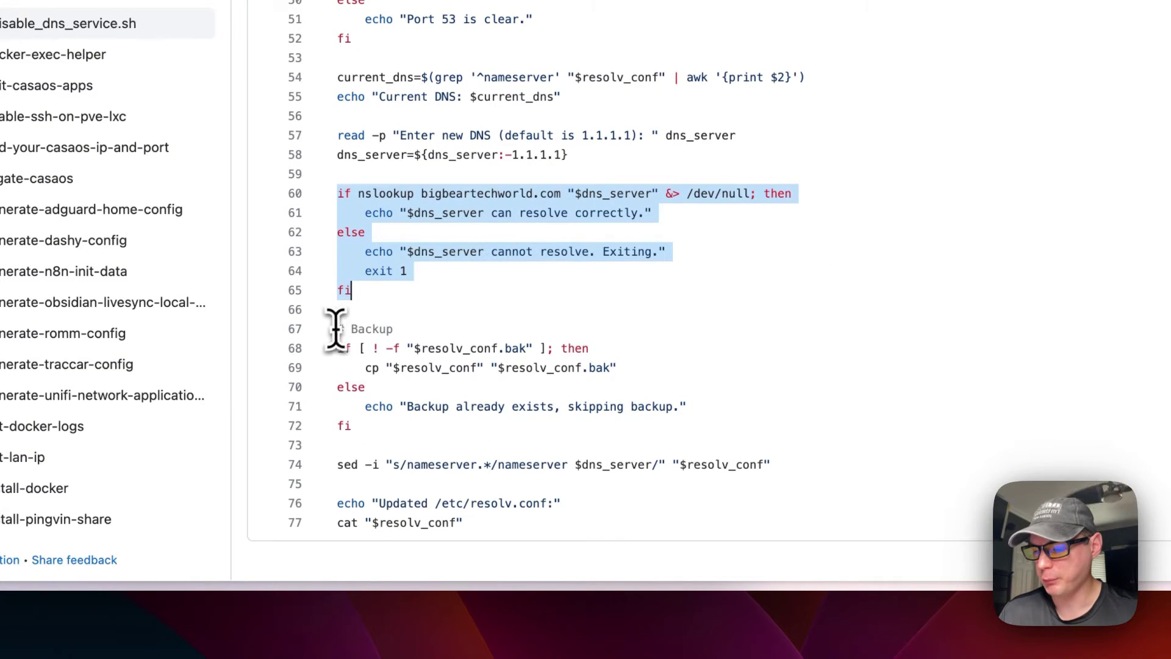
Examine the resolv.conf backup block, the nameserver replacement with the new DNS, and the final output lines.
drag(335, 326, 377, 423)
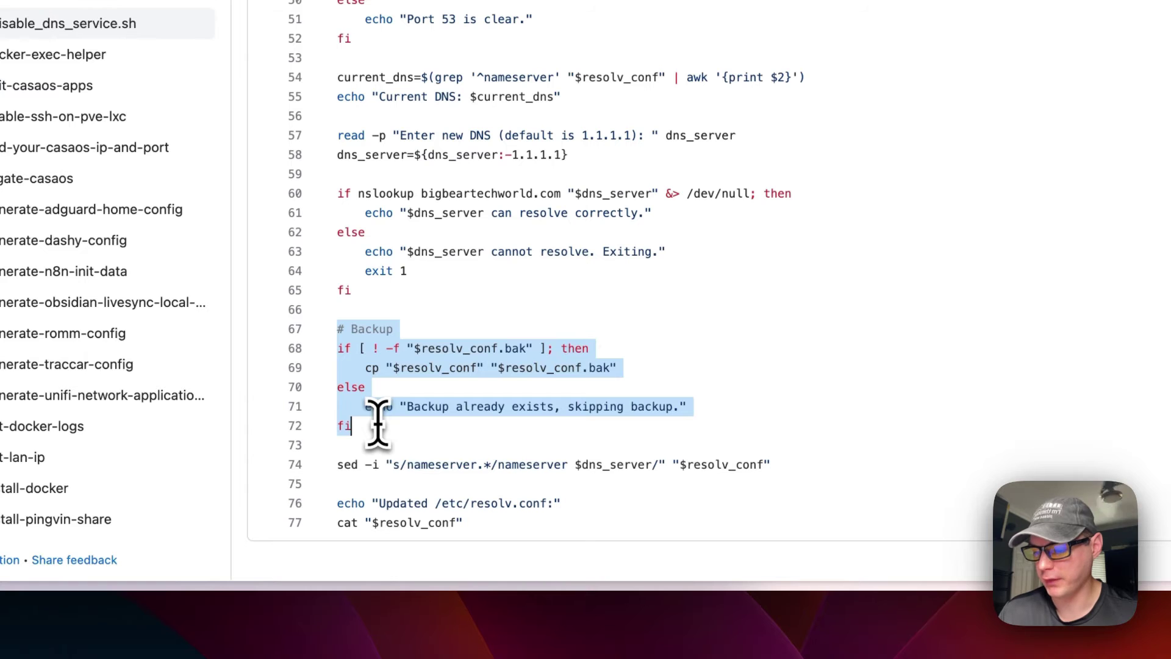
drag(338, 464, 696, 477)
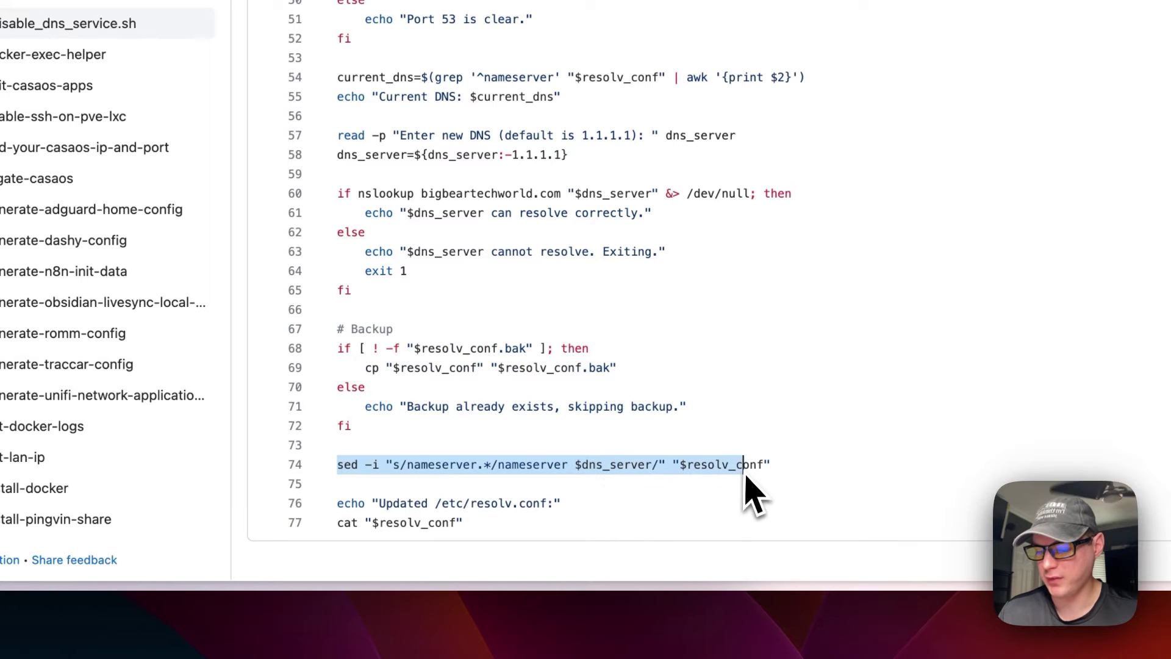
scroll(711, 411, up, 2)
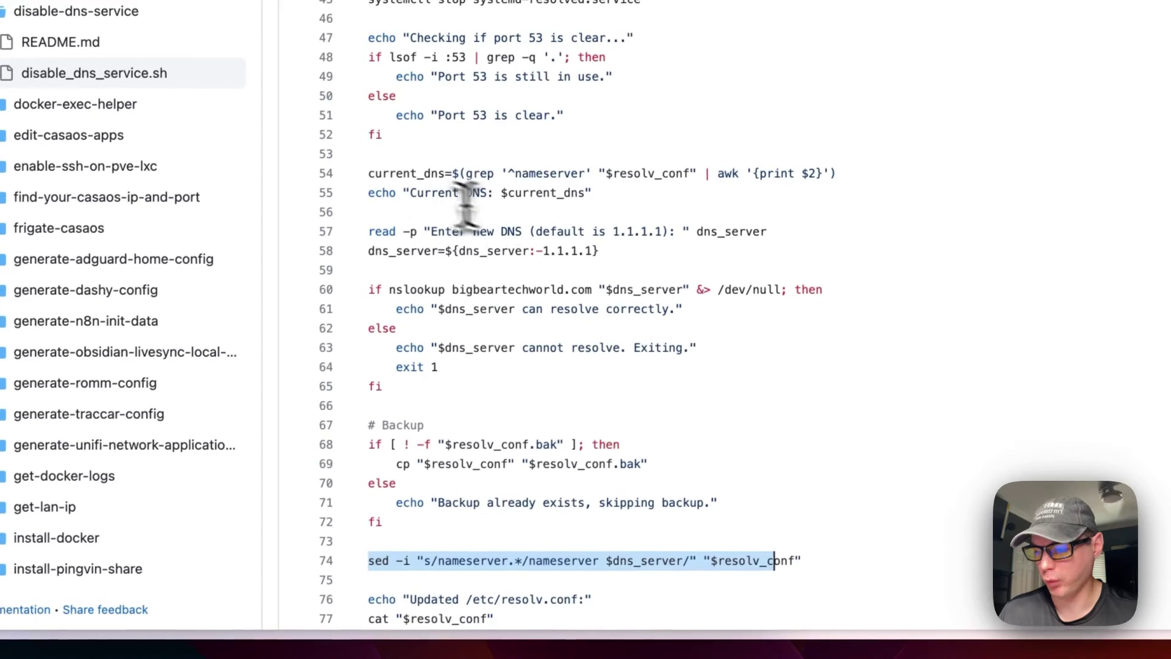
drag(368, 231, 685, 233)
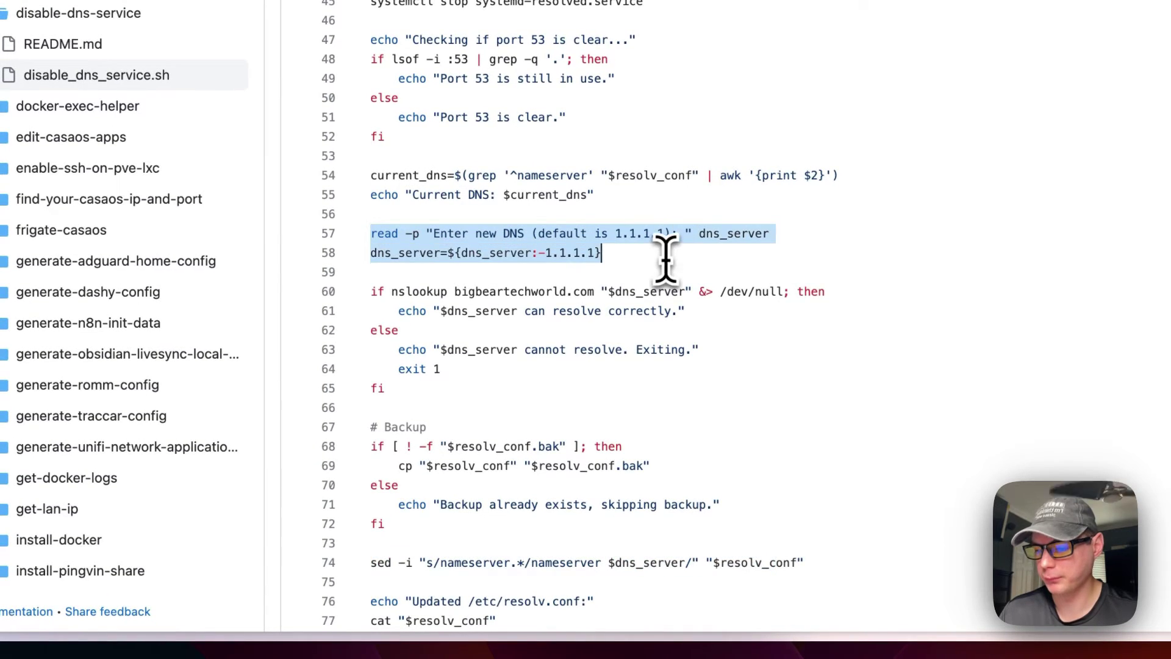
drag(427, 504, 575, 523)
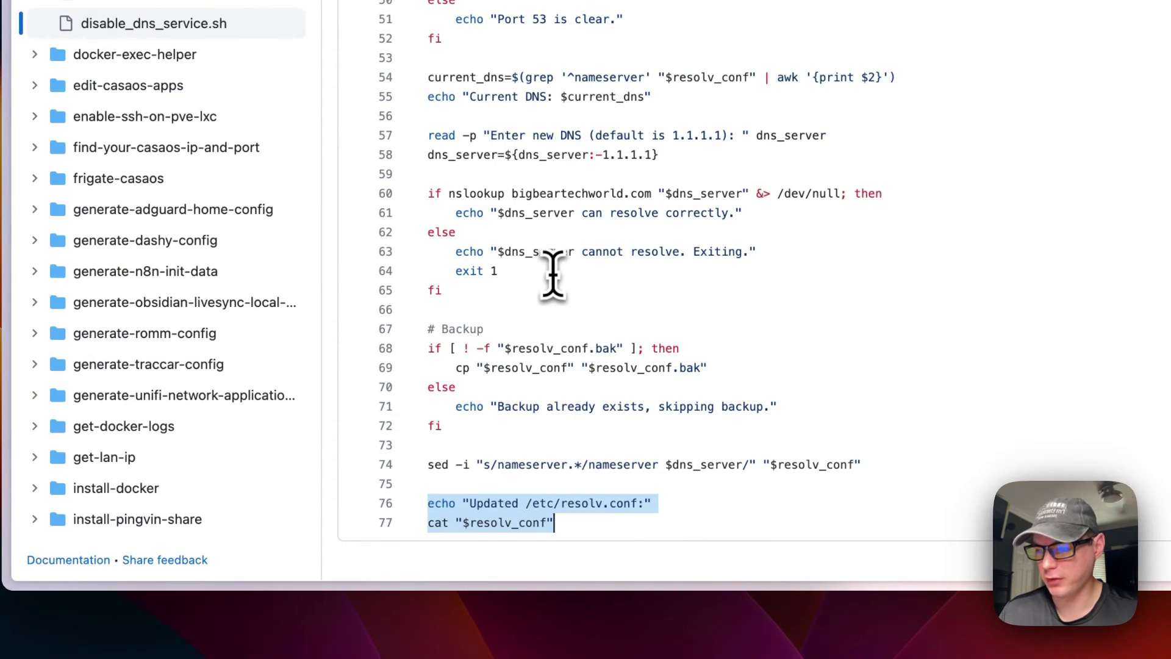
Return to the disable-dns-service folder and copy the bash run command from the README's How to use section.
scroll(552, 269, up, 15)
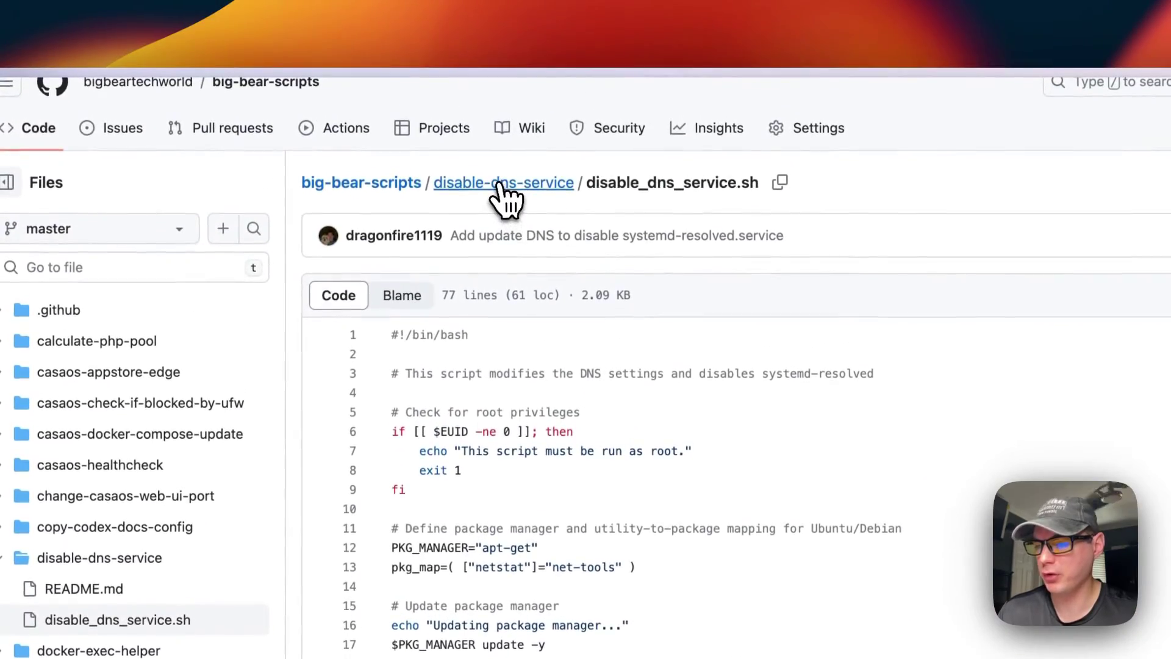
click(499, 184)
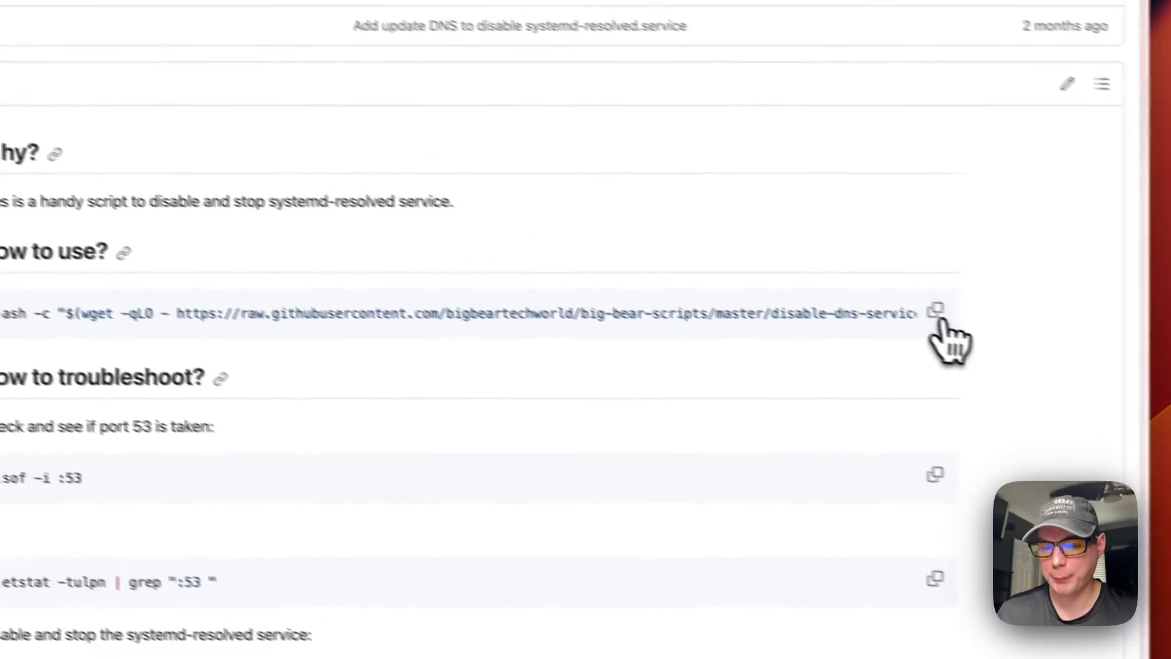
click(937, 314)
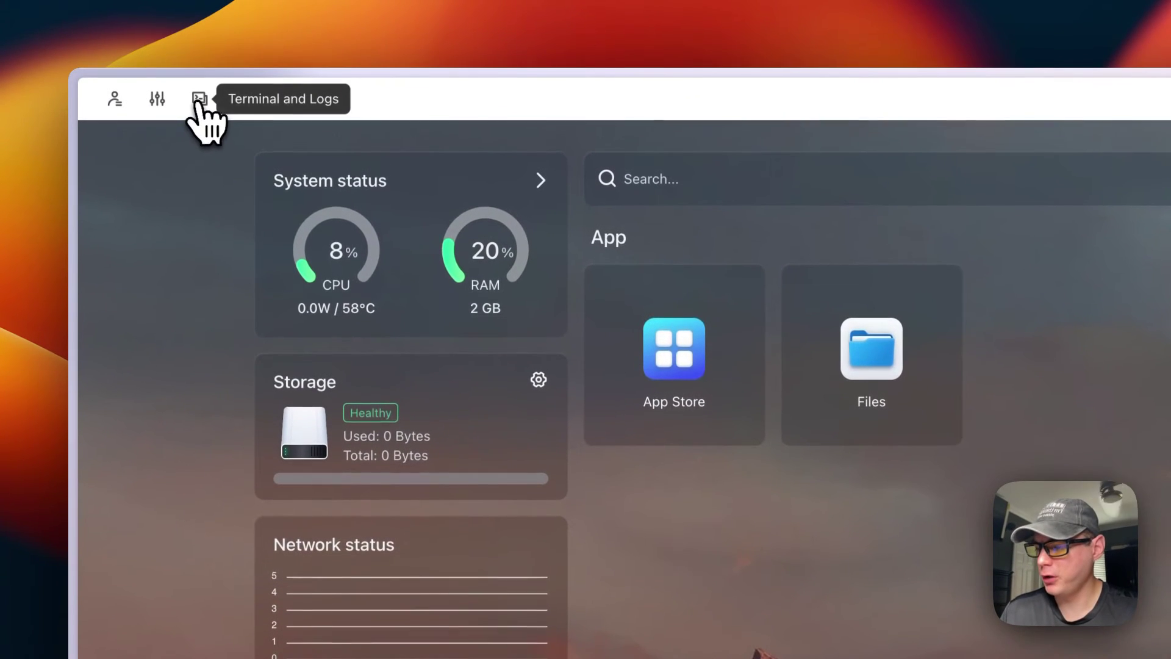
Switch to CasaOS and connect to its terminal on port 22 as root, entering the account password.
click(199, 99)
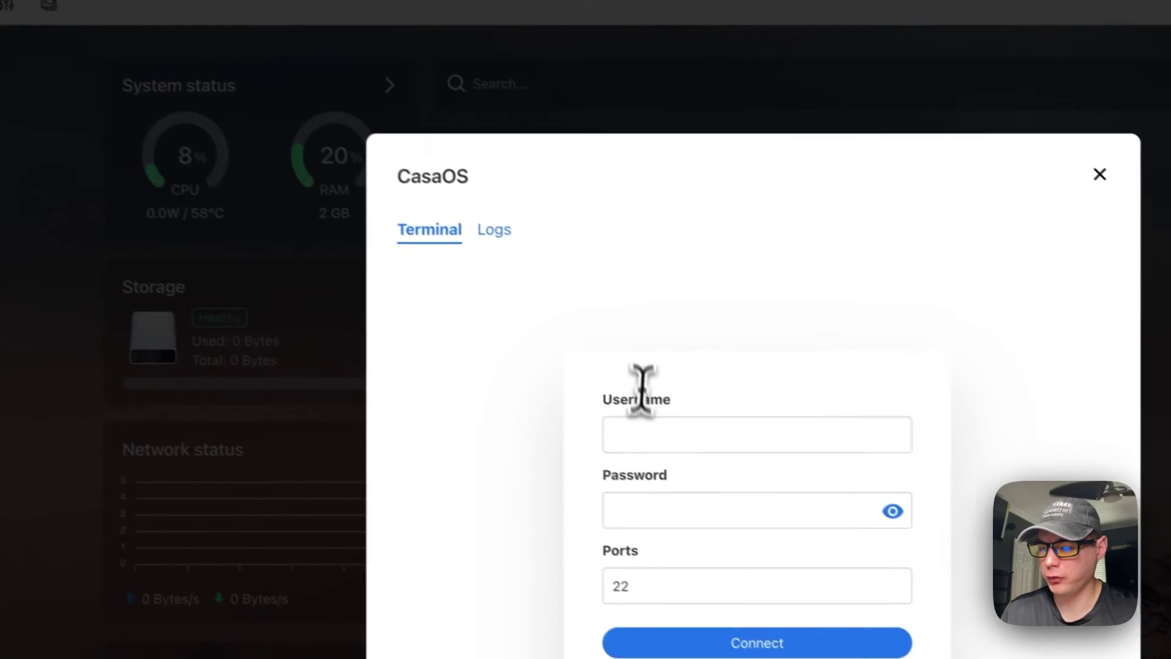
click(631, 433)
text(ro)
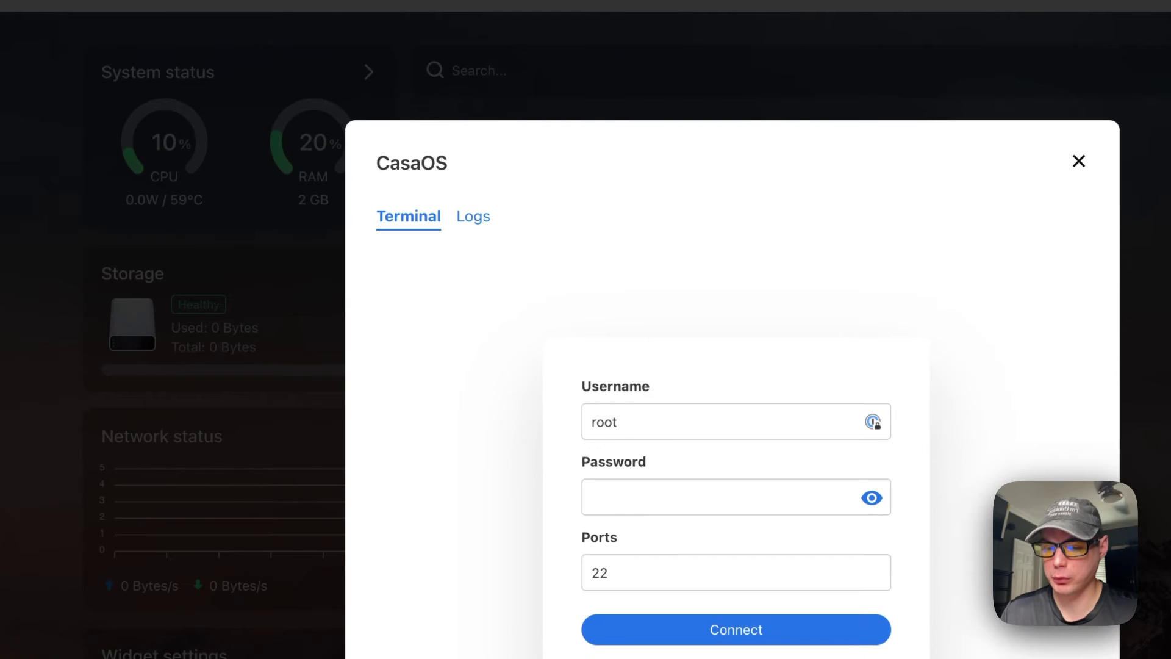
text(ot)
click(614, 497)
text(••)
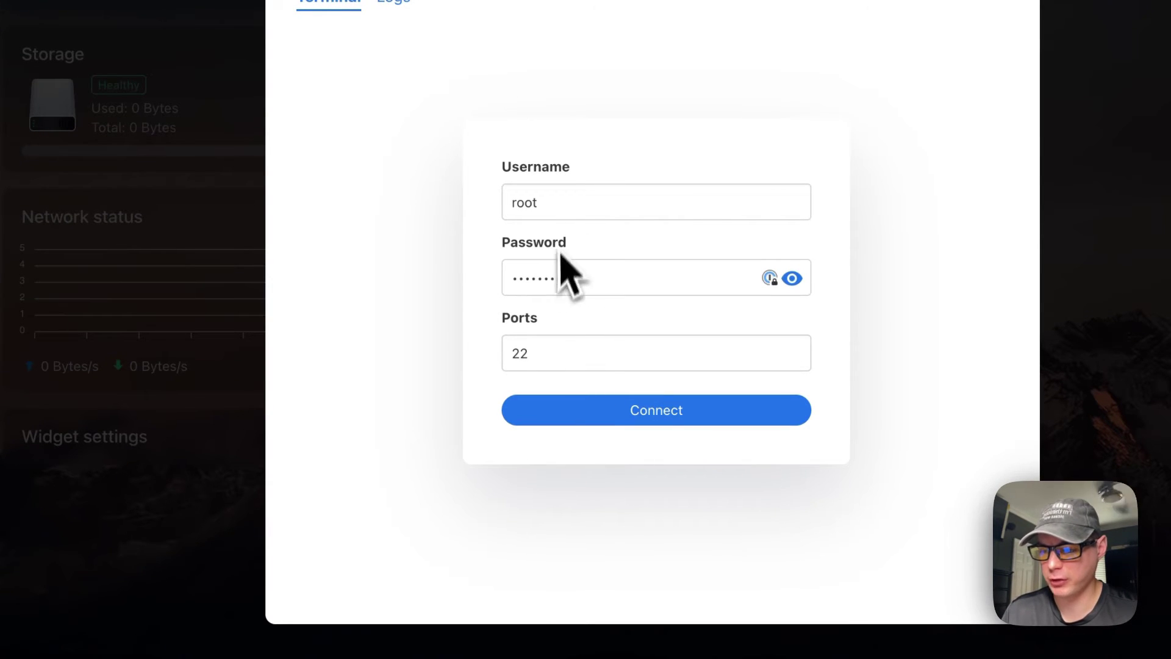
click(579, 420)
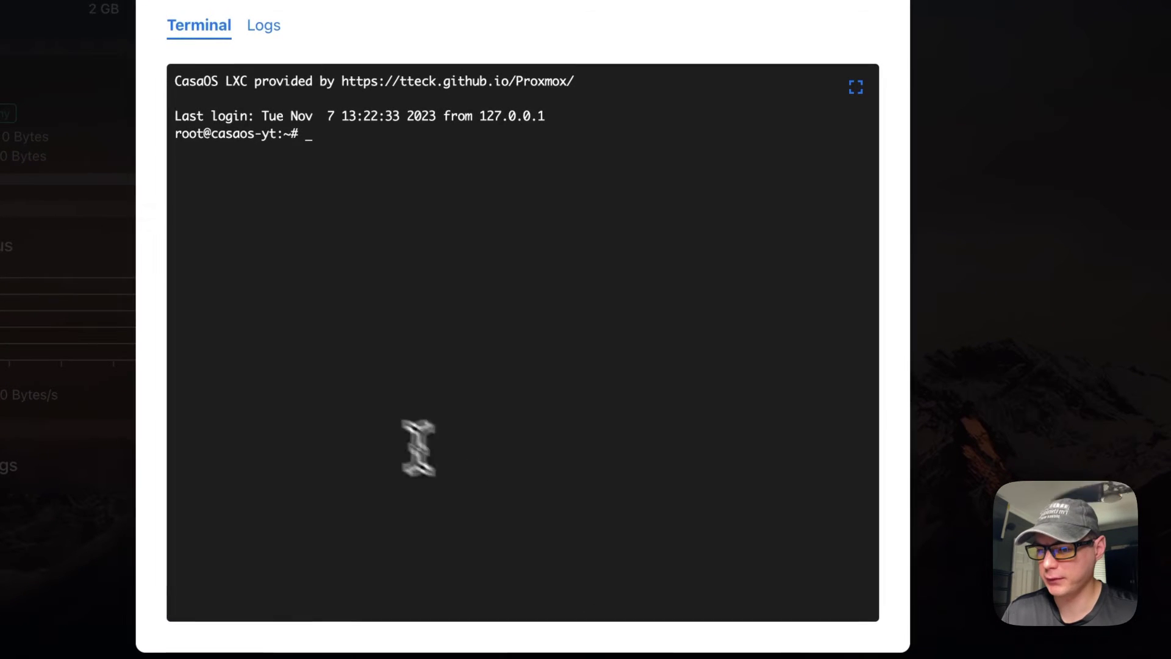
Clear the terminal and run the copied bash command for disable_dns_service.sh.
text(cle)
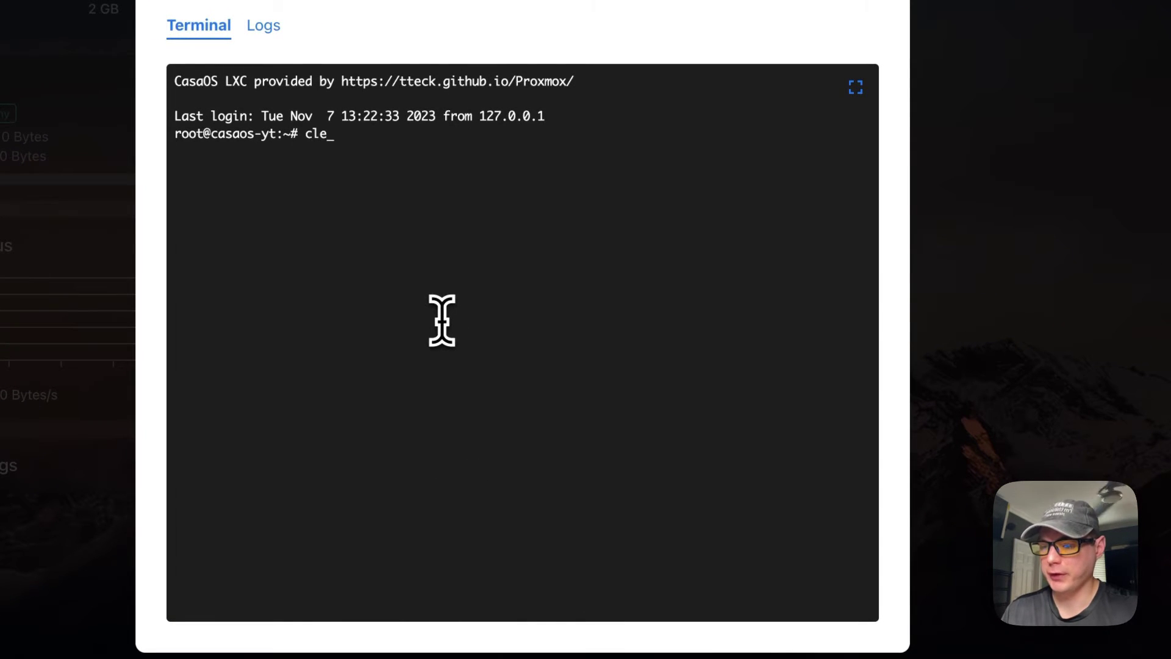
text(ar)
key(Return)
key(super+v)
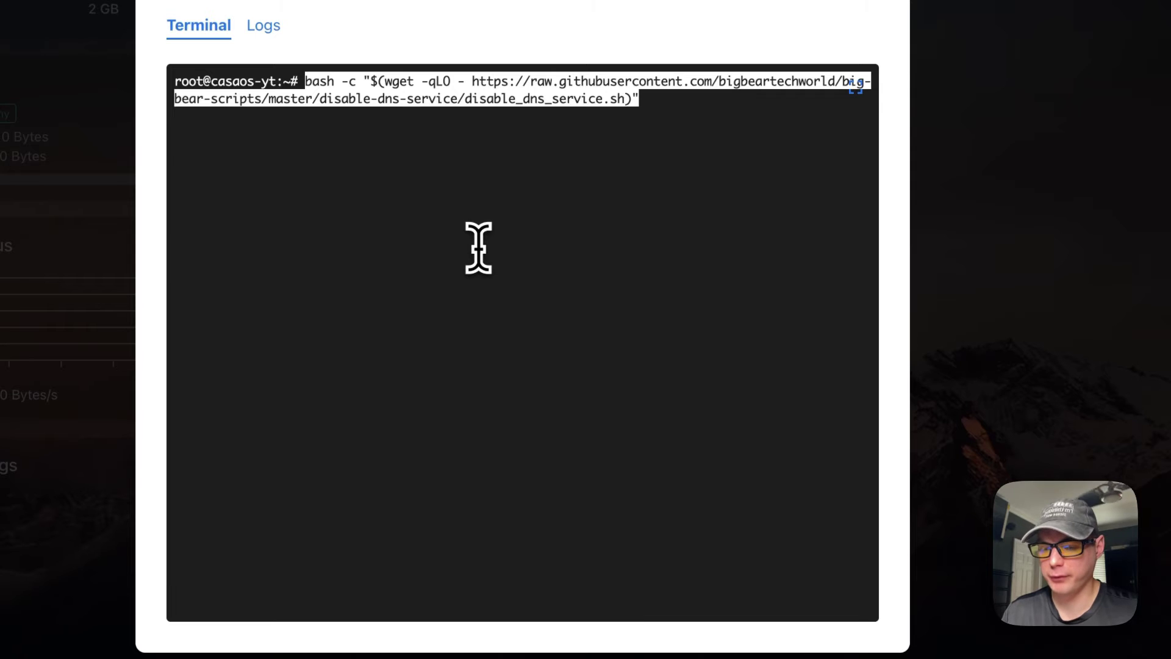
key(Return)
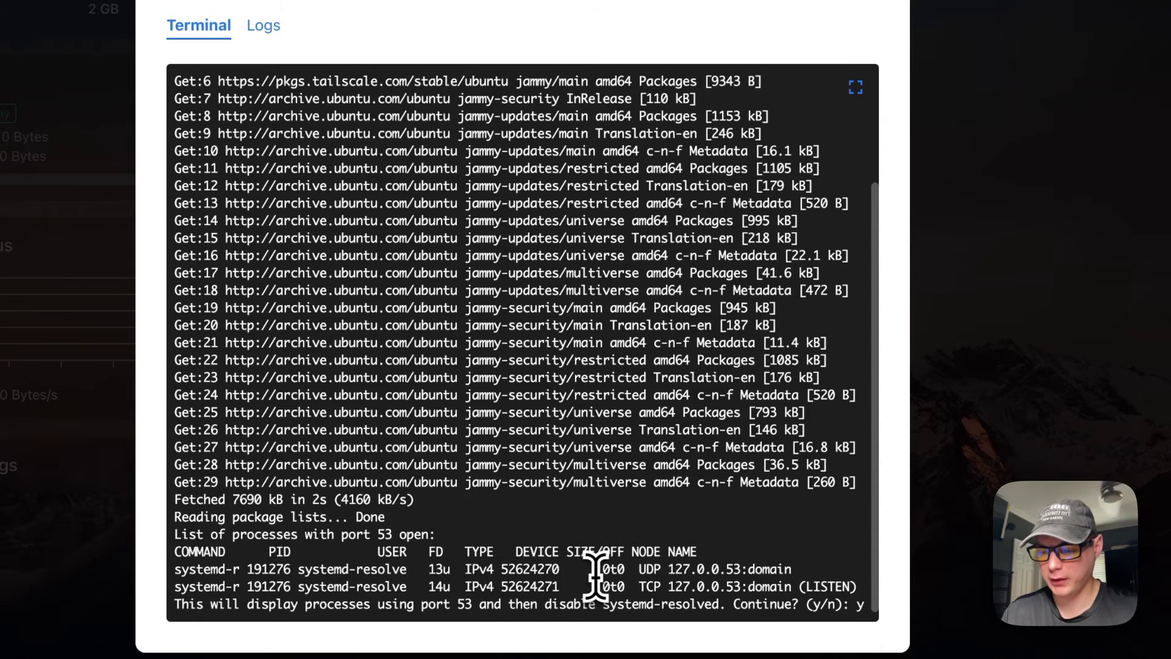
Confirm disabling systemd-resolved and accept the default 1.1.1.1 as the new DNS server.
key(Return)
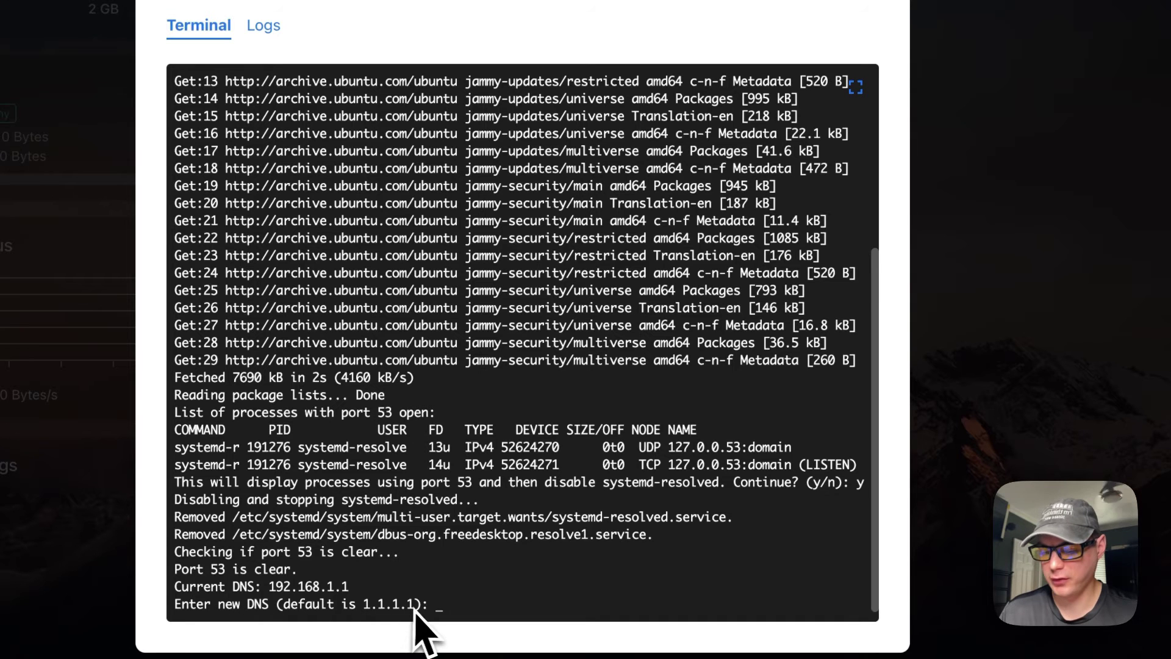
key(Return)
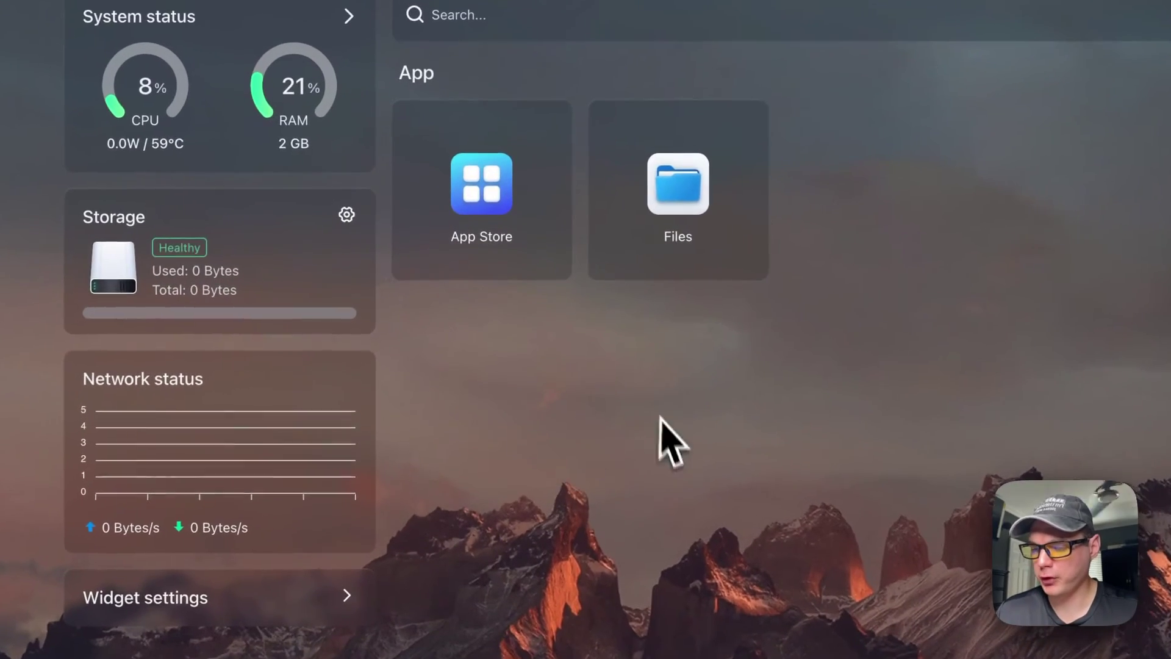
Search the CasaOS App Store for "pi" and open the BigBearCasaOS Pi-hole and Unbound app page.
click(497, 253)
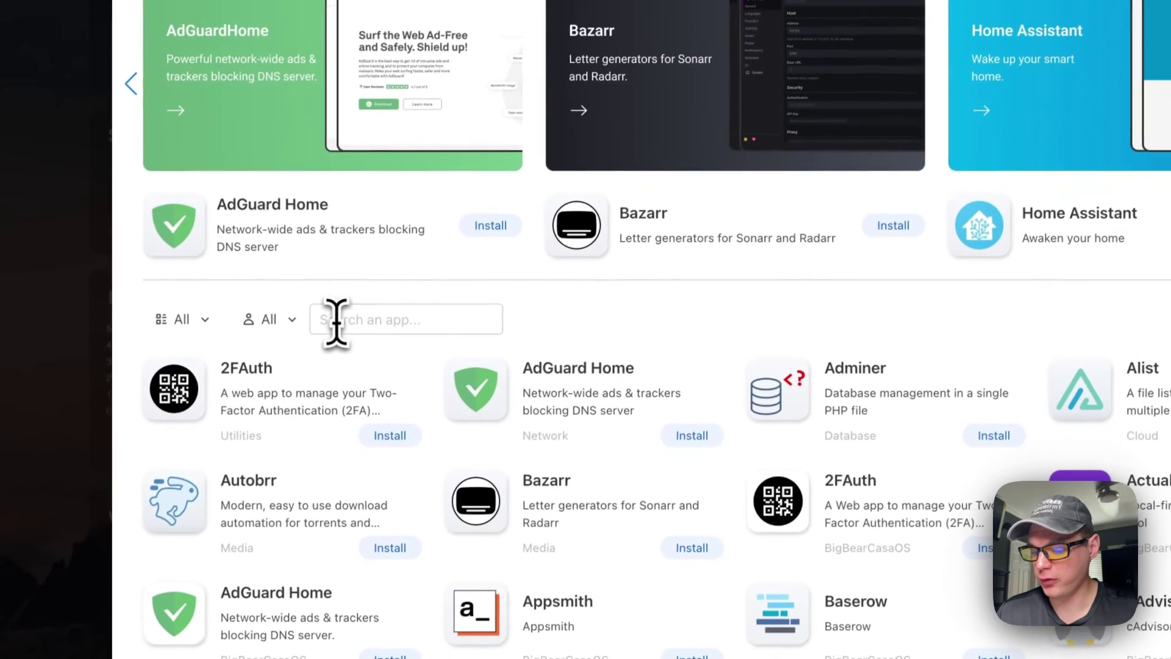
text(pi)
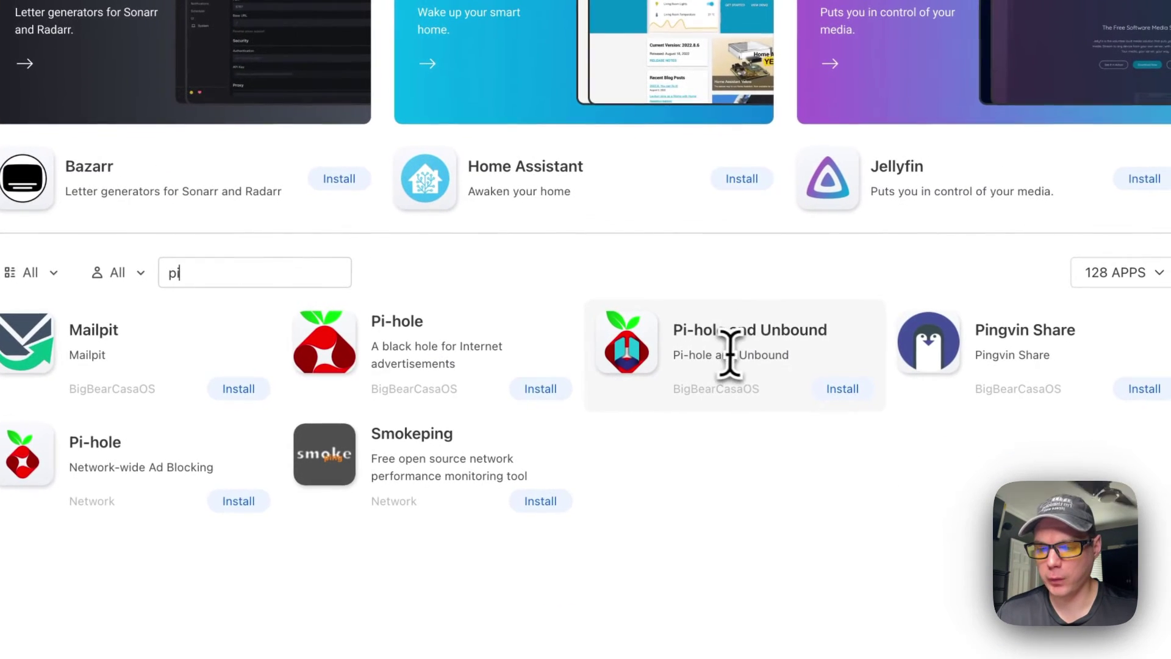
drag(747, 389, 758, 389)
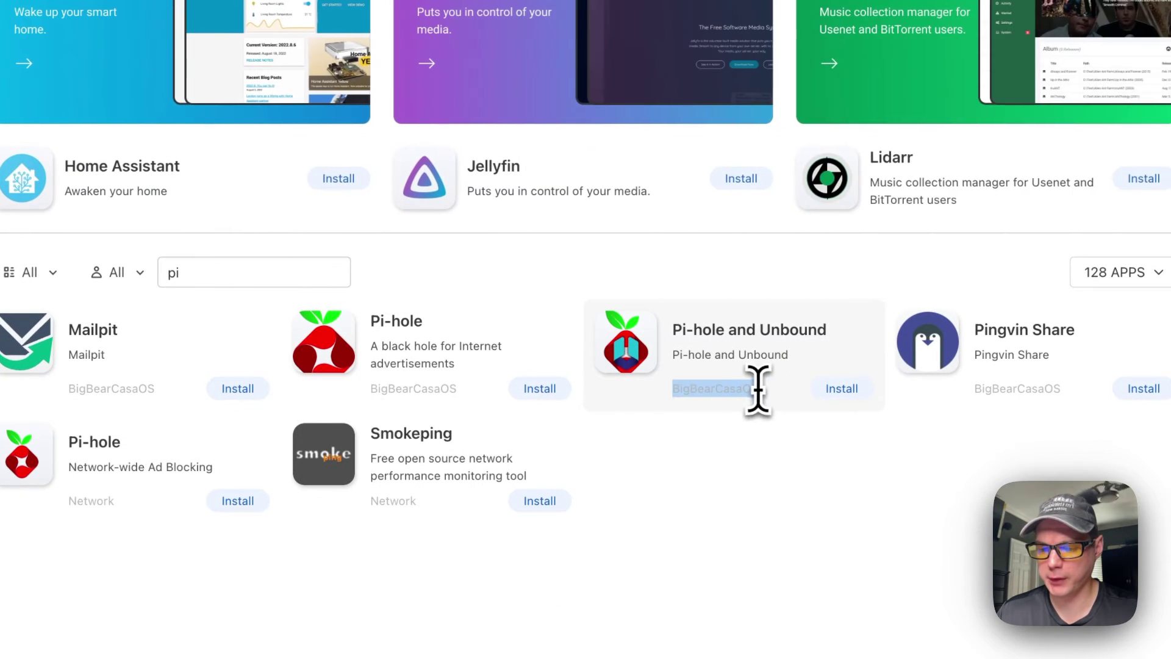
click(678, 383)
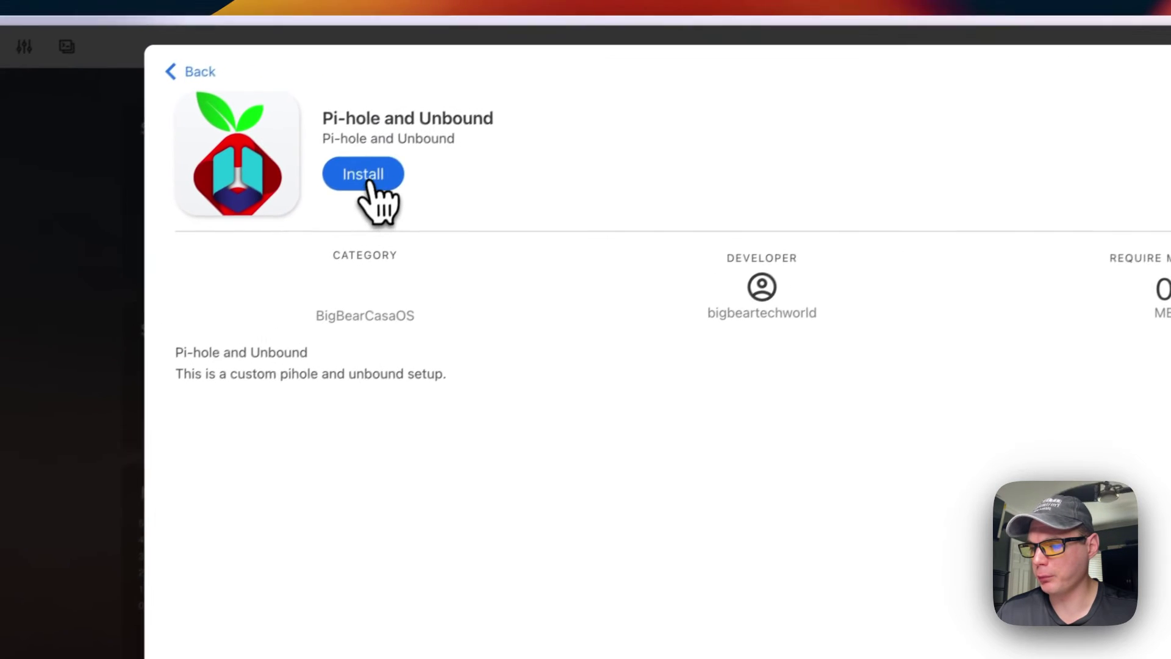
Install Pi-hole and Unbound, letting the installation continue in the background, and refresh the dashboard.
click(393, 131)
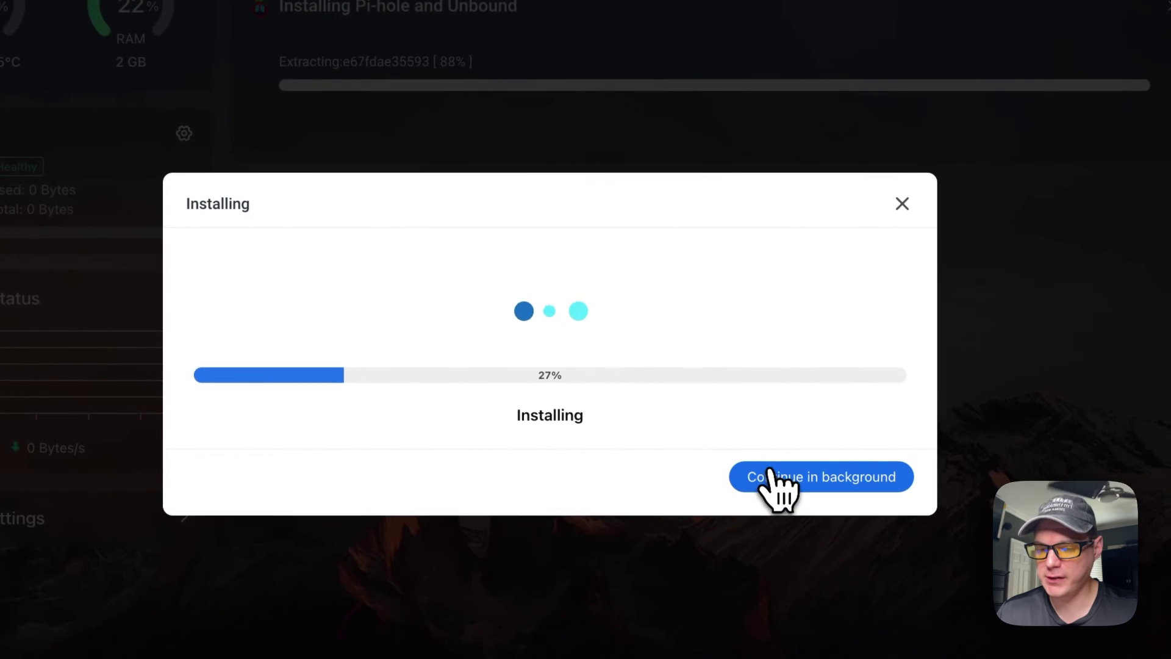
click(775, 475)
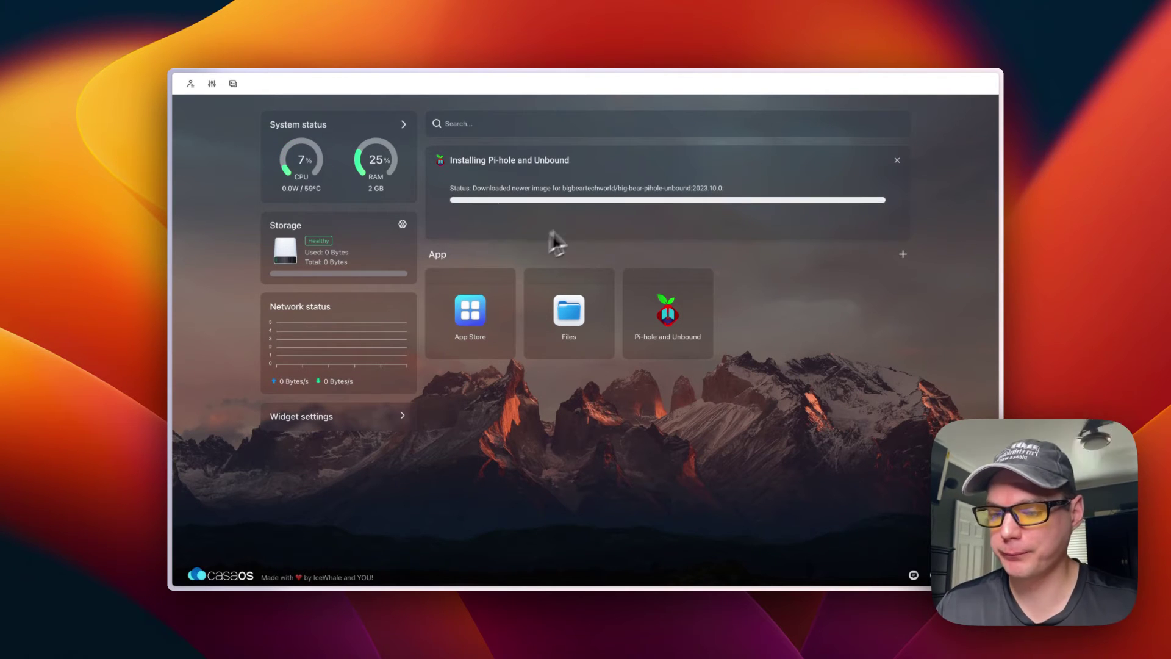
key(super+r)
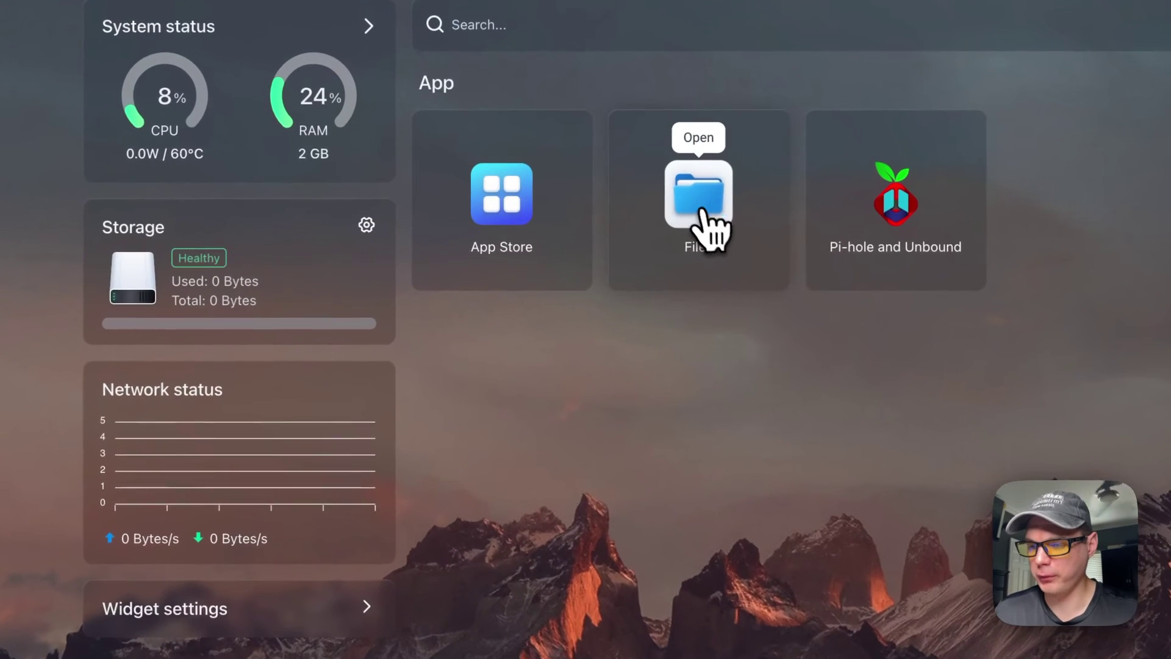
Browse the server's files to the big-bear-pihole-unbound folder inside DATA > AppData.
click(701, 209)
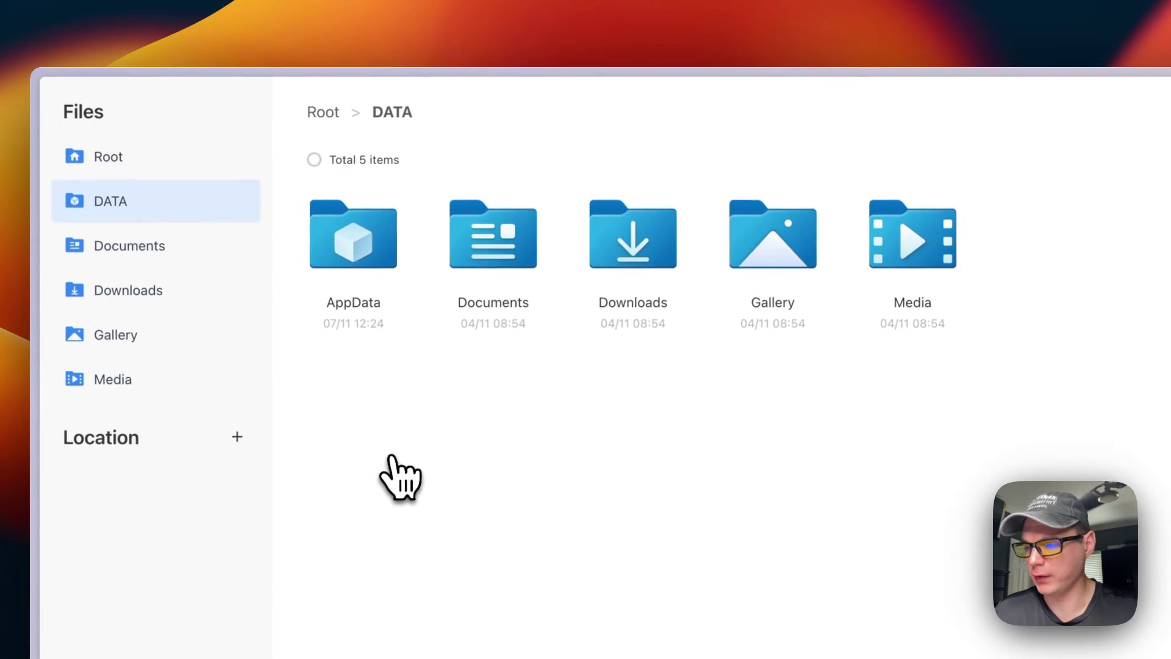
click(353, 258)
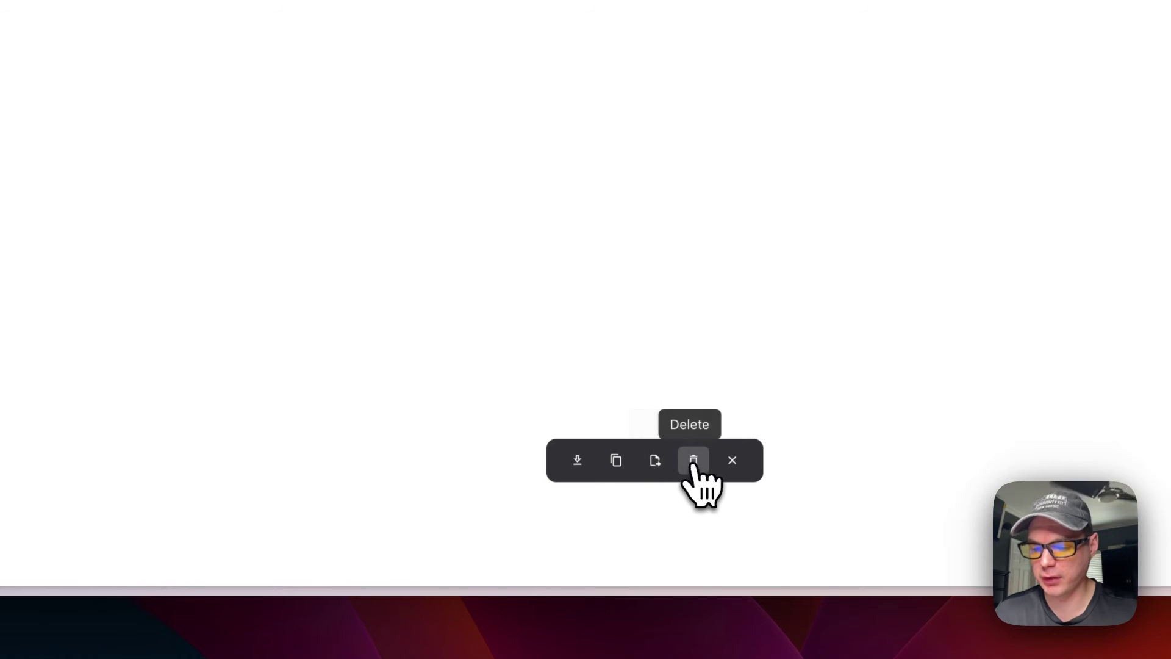
click(733, 462)
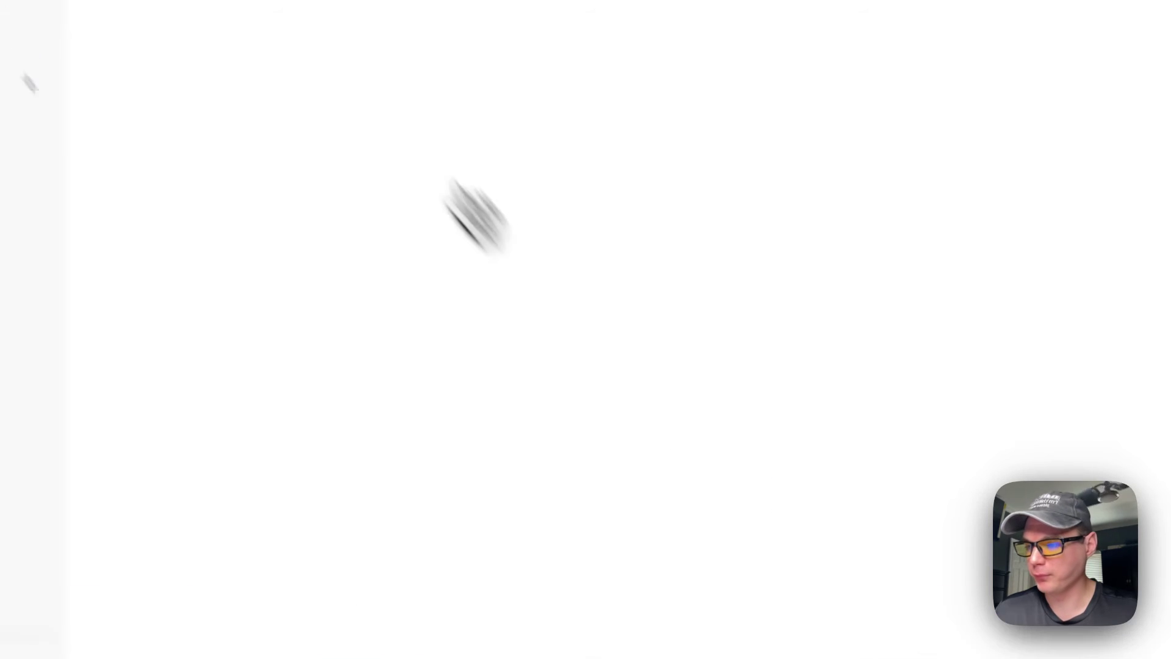
click(390, 130)
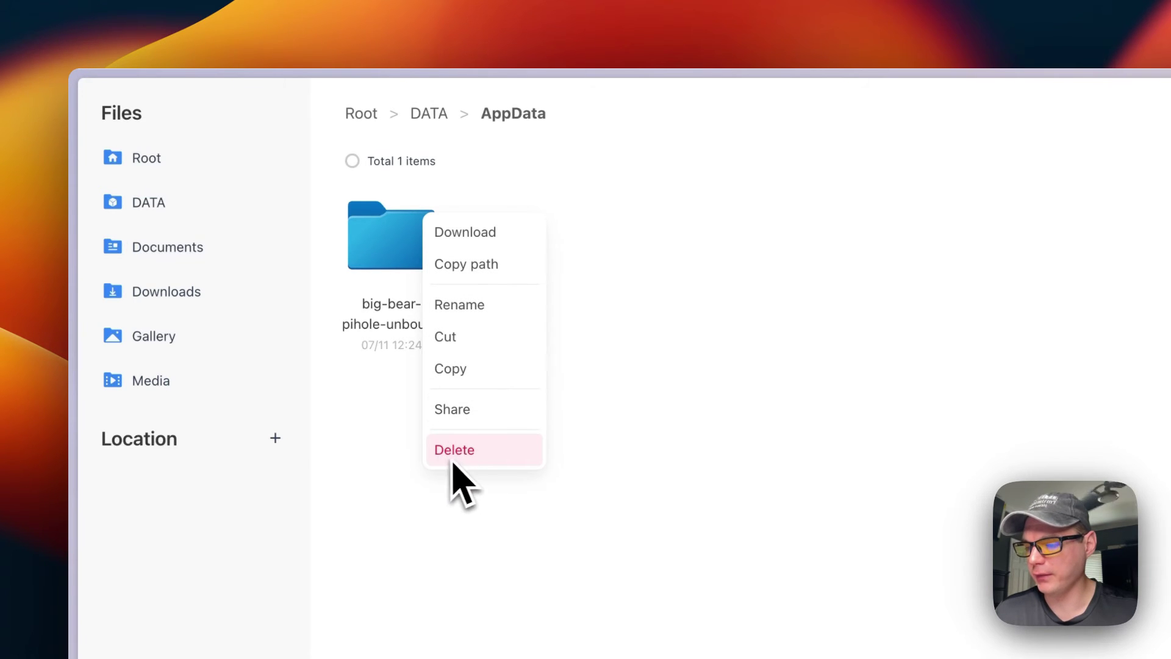
click(379, 362)
click(378, 362)
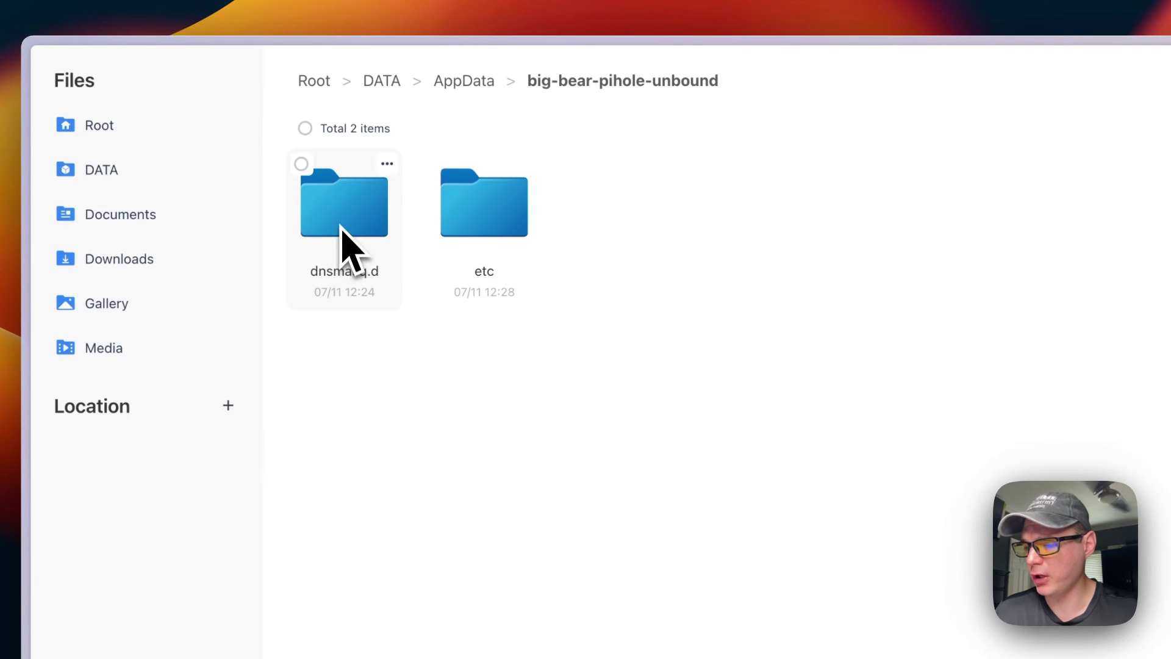
Look through the etc and dnsmasq.d folders, return to AppData and close the file browser.
click(495, 230)
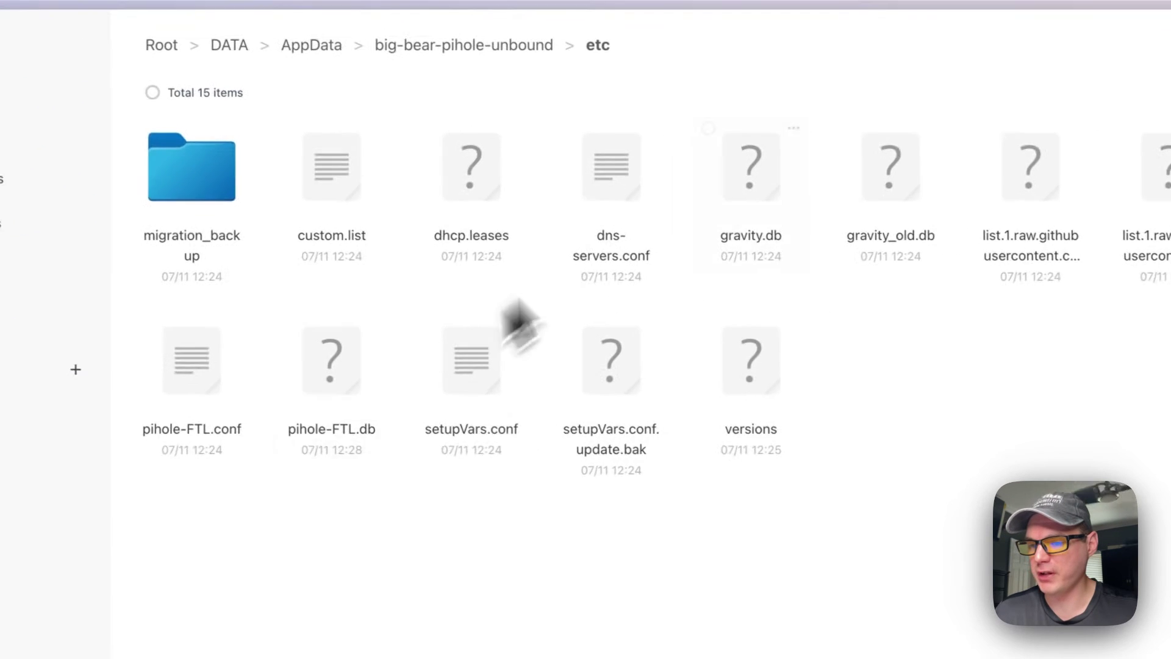
click(428, 105)
click(244, 259)
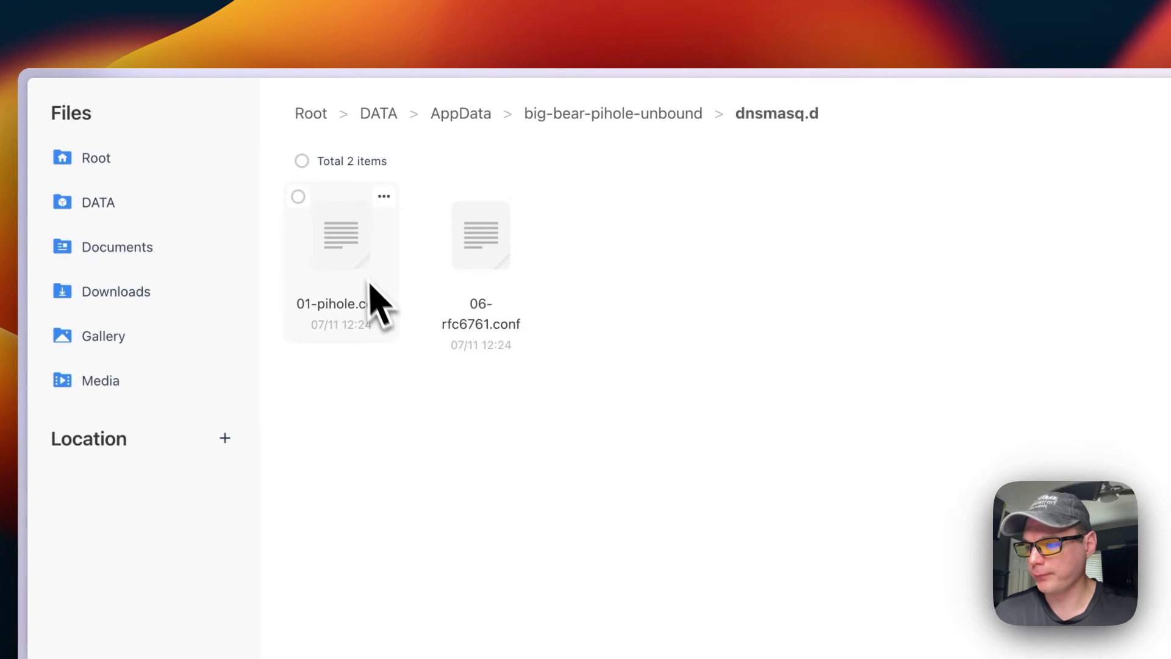
click(628, 115)
click(451, 115)
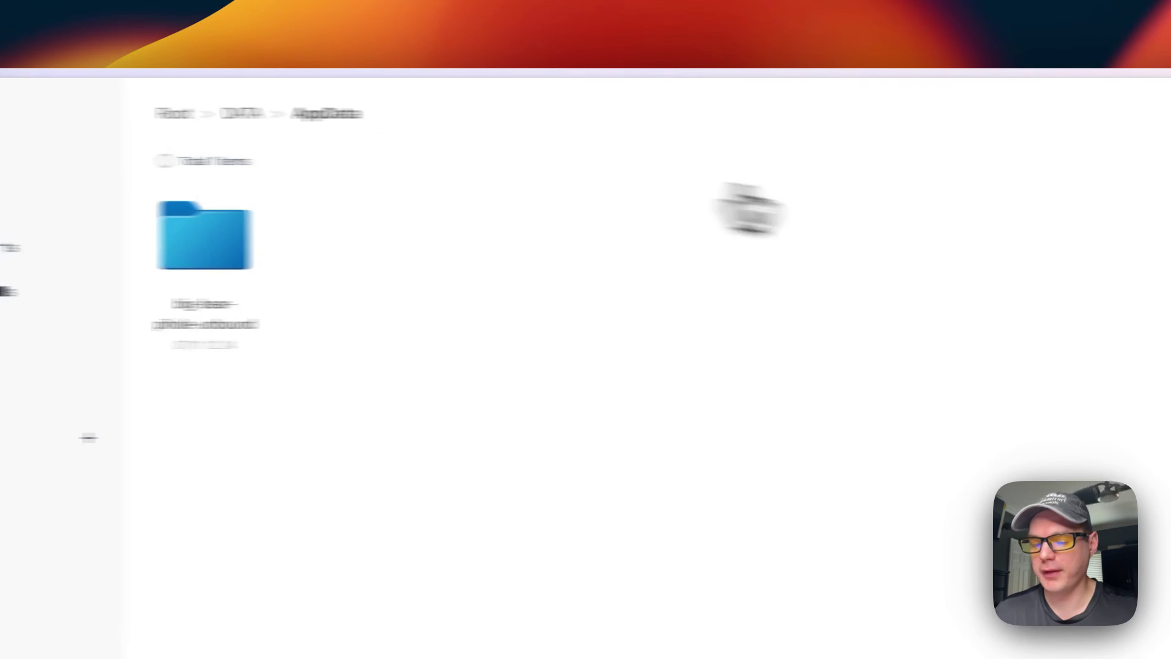
click(1059, 112)
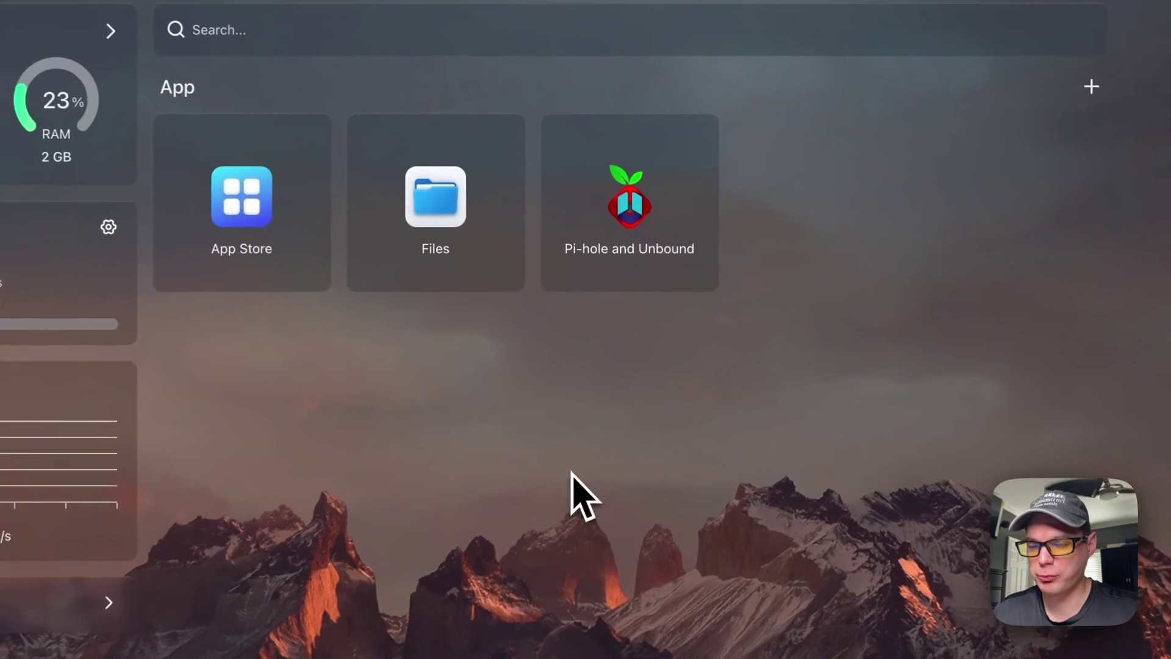
Save the note "Testing" in the Pi-hole and Unbound app's Tips and close it.
mouse_move(701, 158)
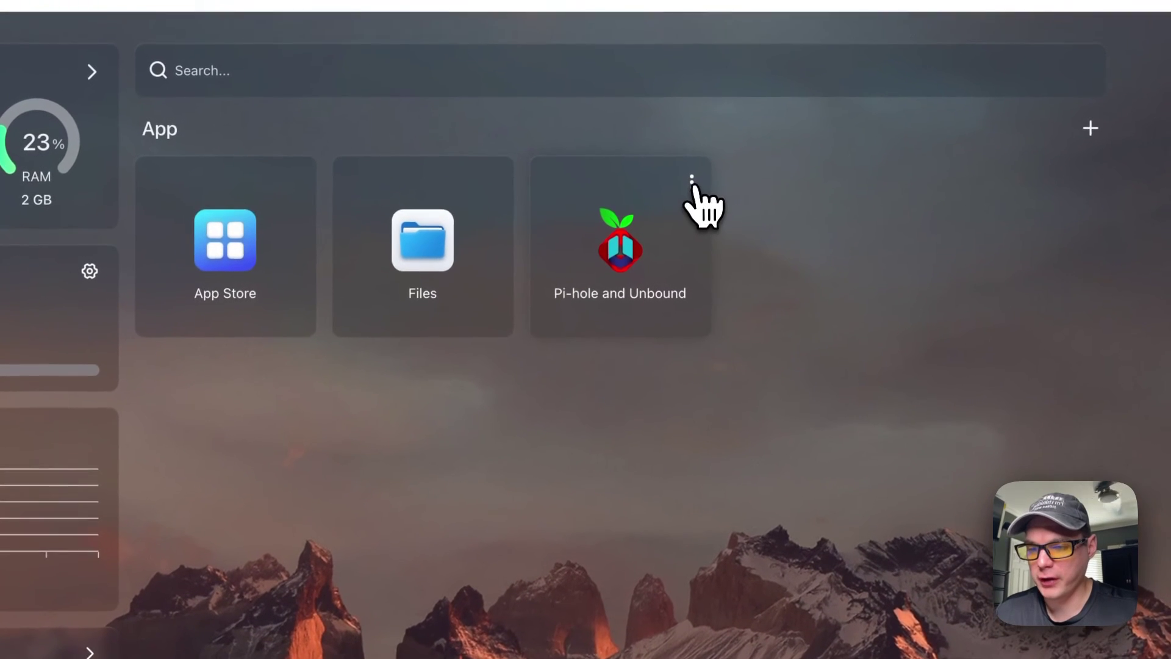
click(692, 185)
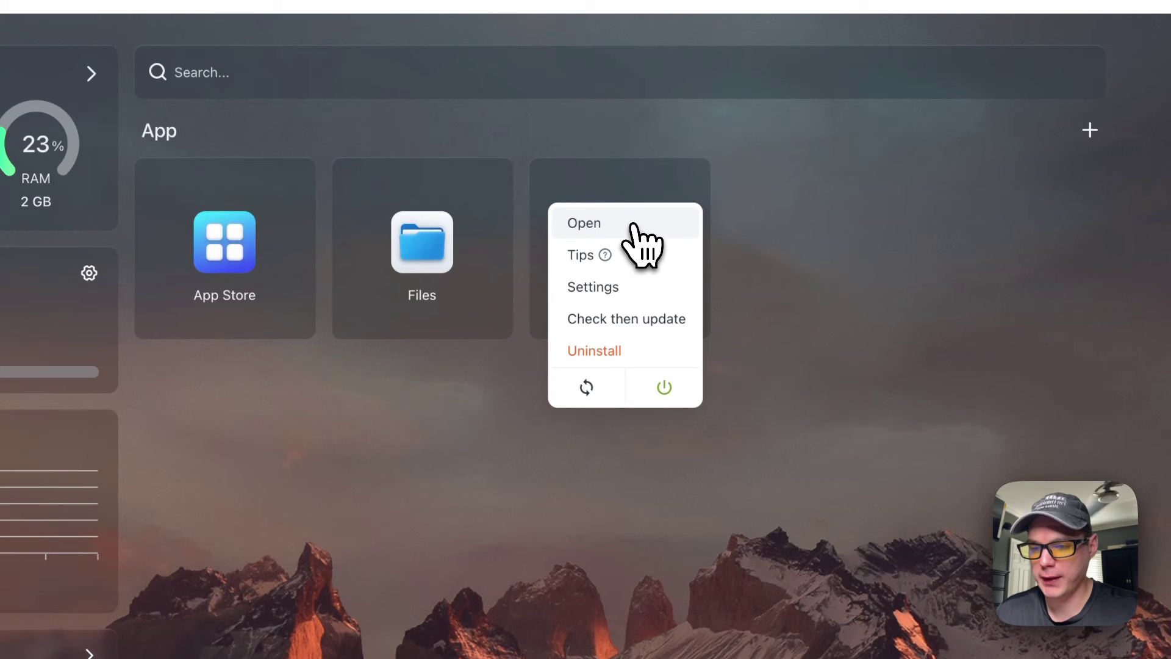
click(581, 256)
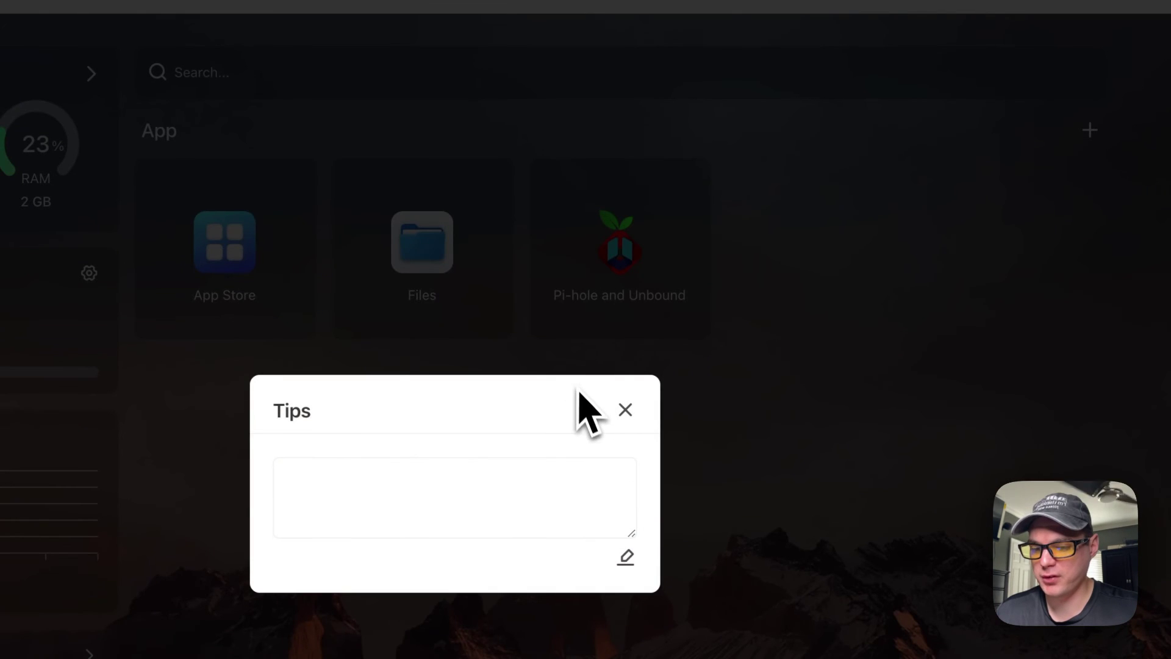
click(625, 556)
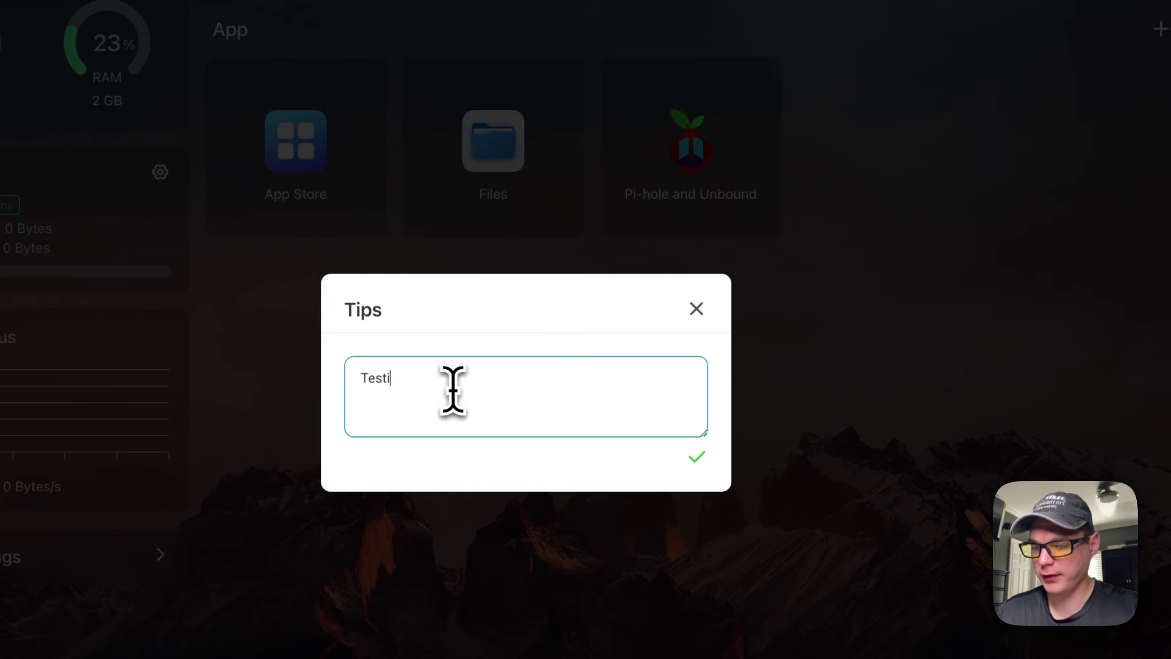
click(697, 458)
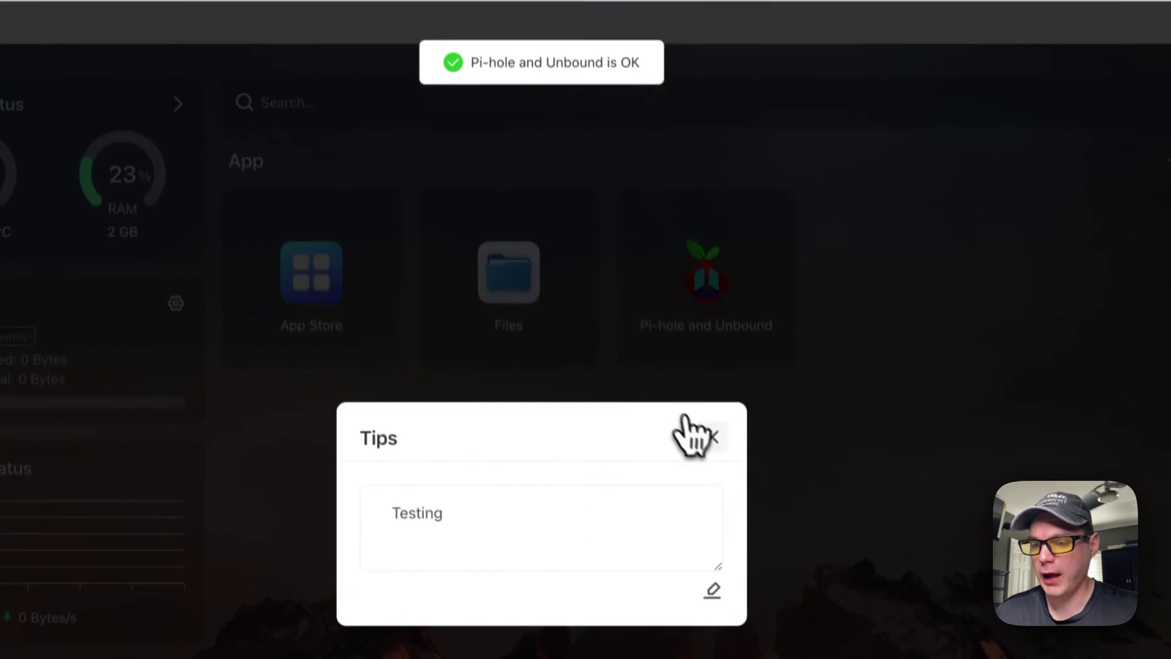
click(696, 306)
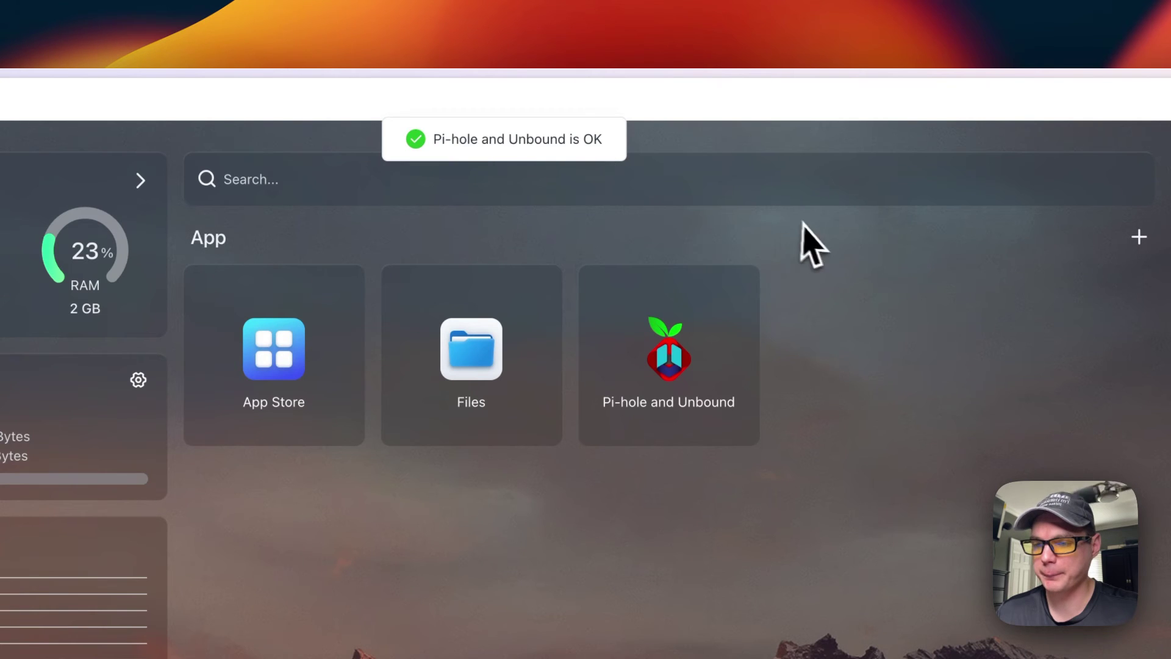
Open the Pi-hole and Unbound settings and review its ports, environment variables and resource options.
click(740, 290)
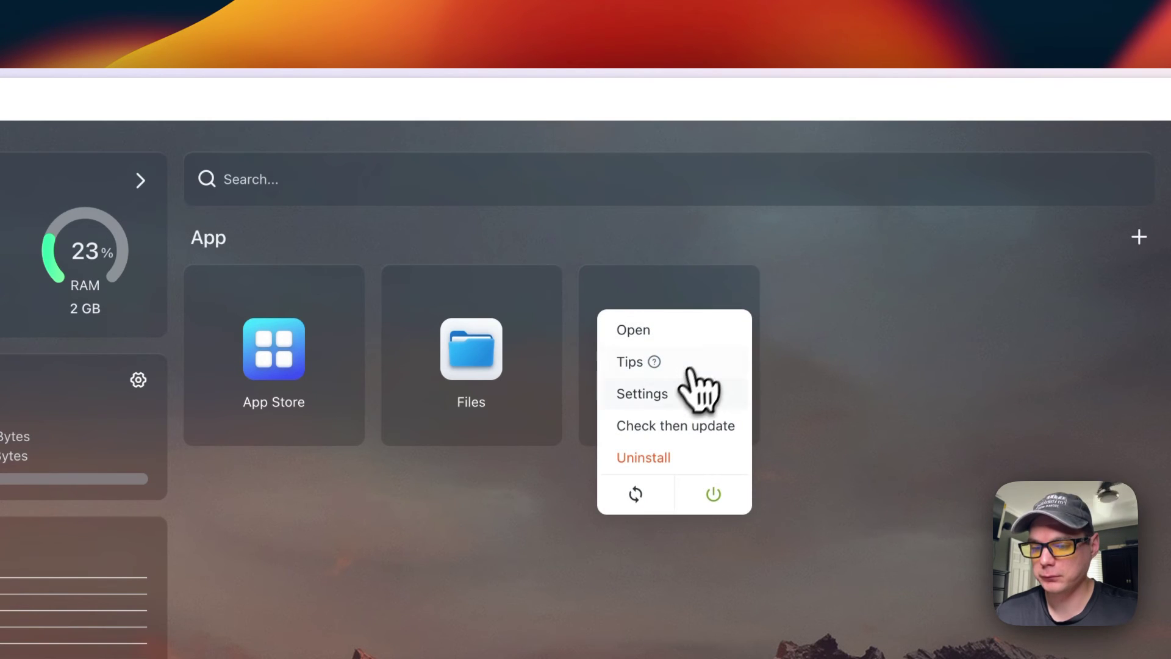
click(671, 397)
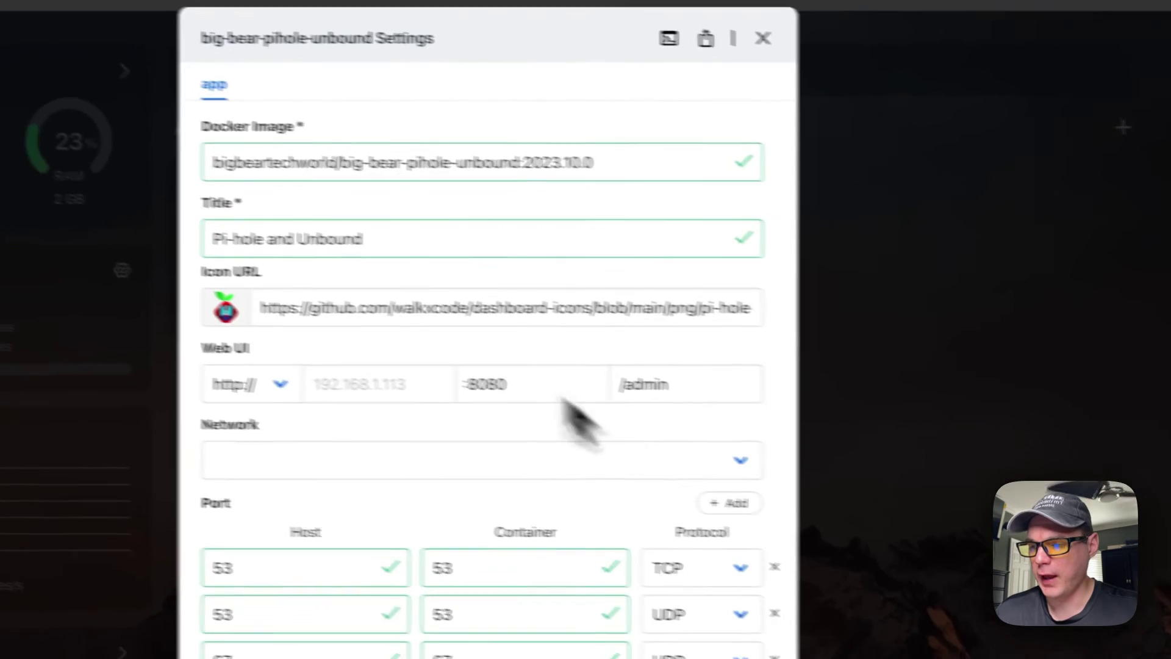
scroll(572, 454, down, 15)
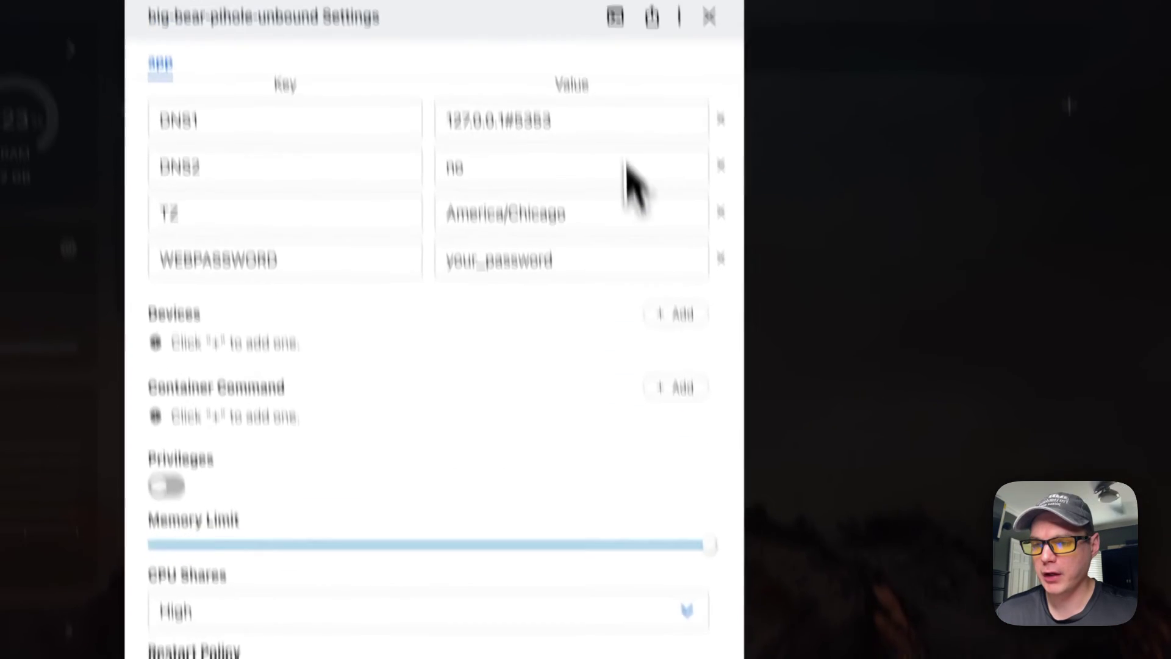
Open the Pi-hole and Unbound container's terminal and list its directories with ls.
click(626, 139)
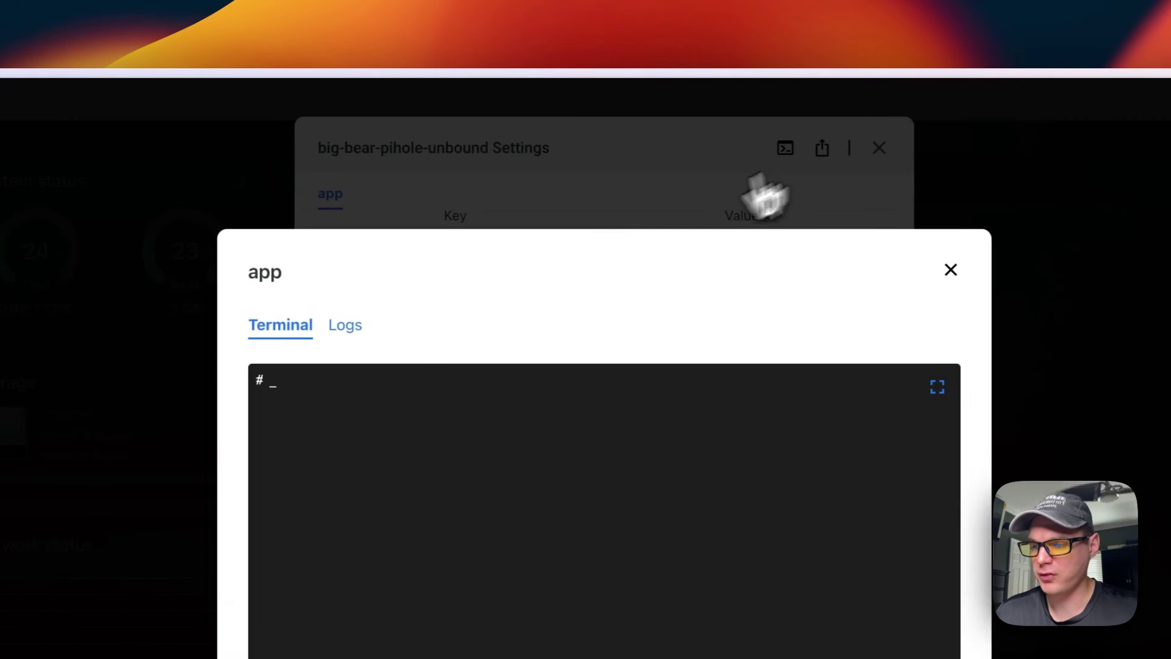
text(ls)
key(Return)
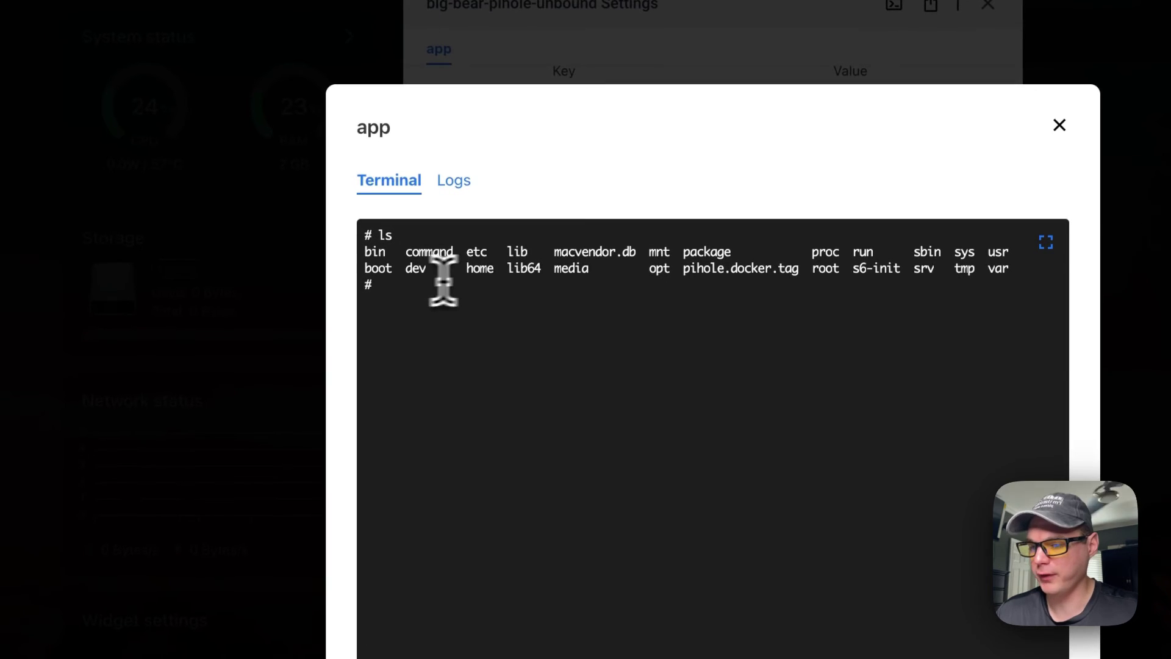
View the container's startup logs, and close both the log window and the app settings.
click(465, 206)
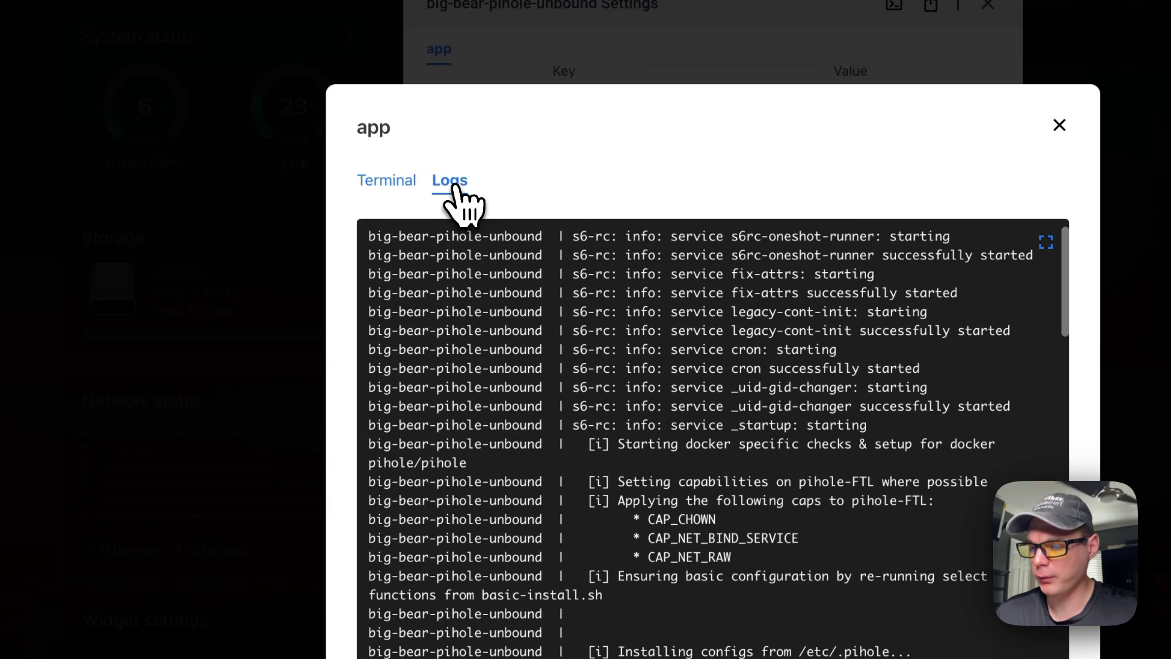
scroll(549, 476, down, 2)
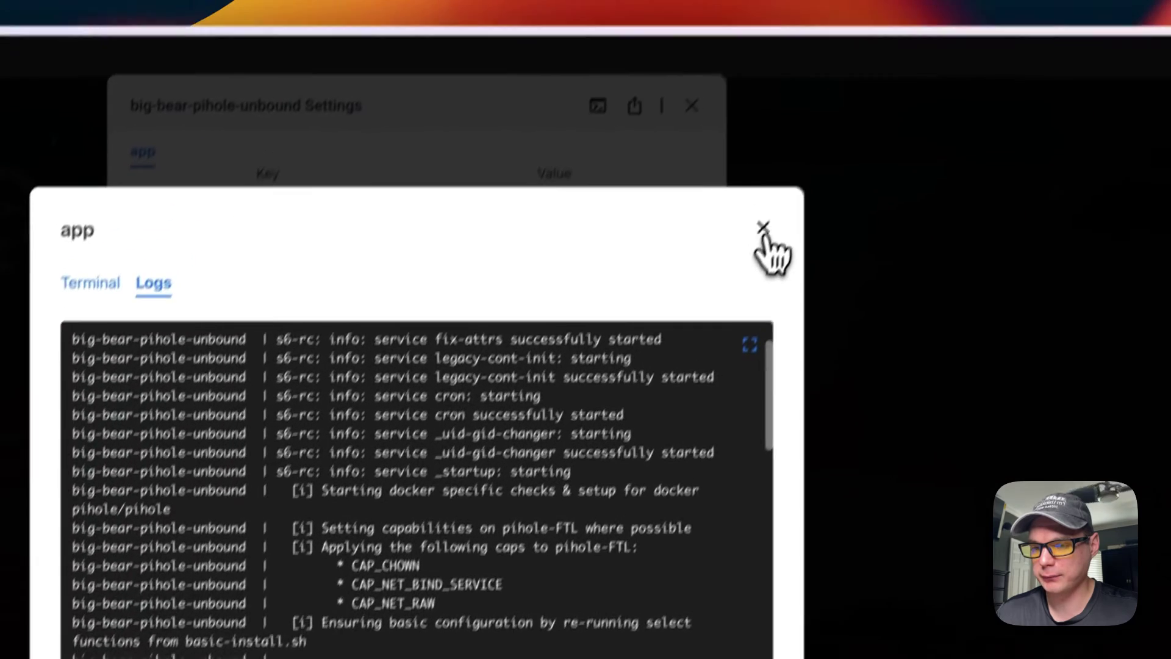
click(764, 230)
click(671, 148)
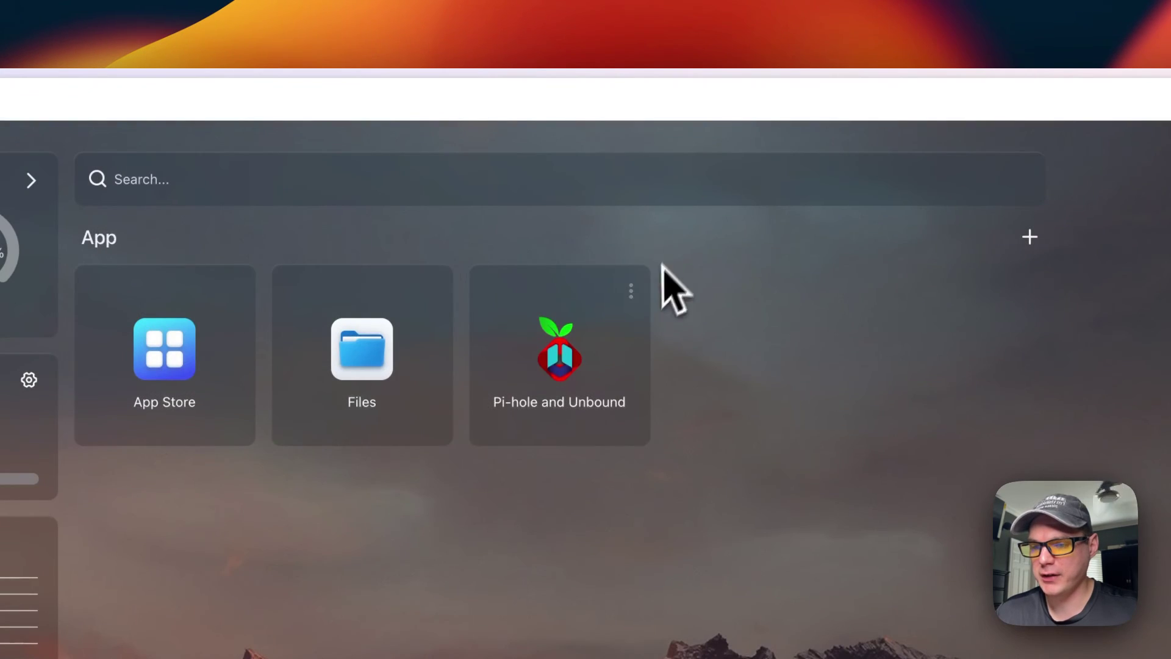
Check Pi-hole and Unbound for an update and review its uninstall, restart and power options.
click(631, 291)
click(552, 425)
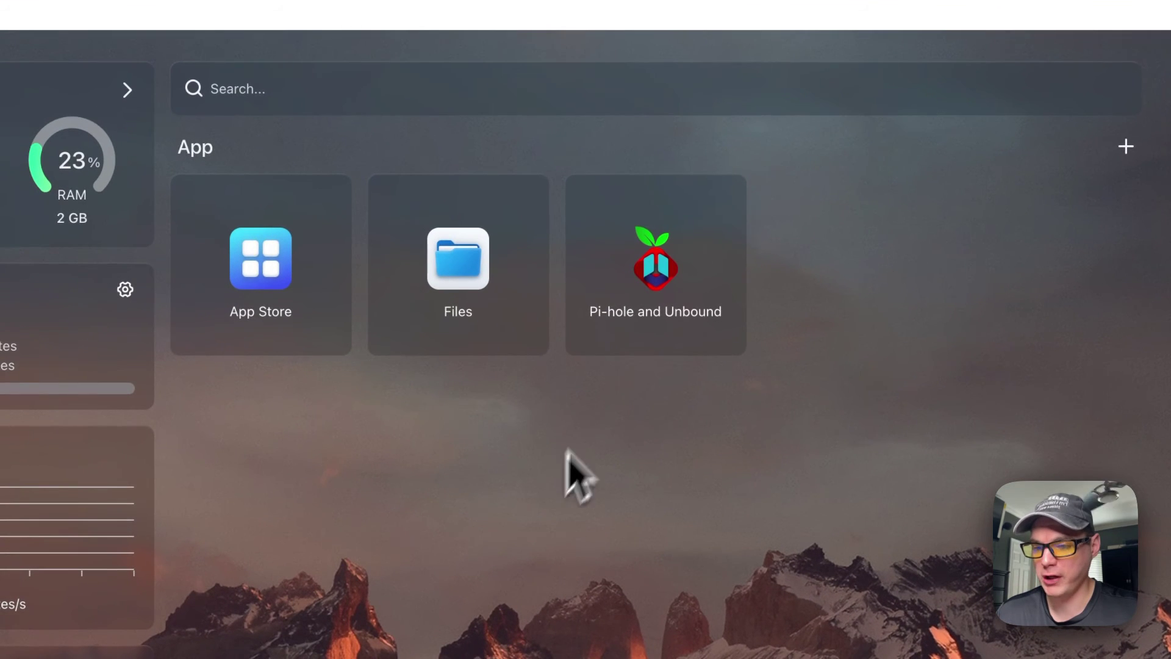
click(727, 200)
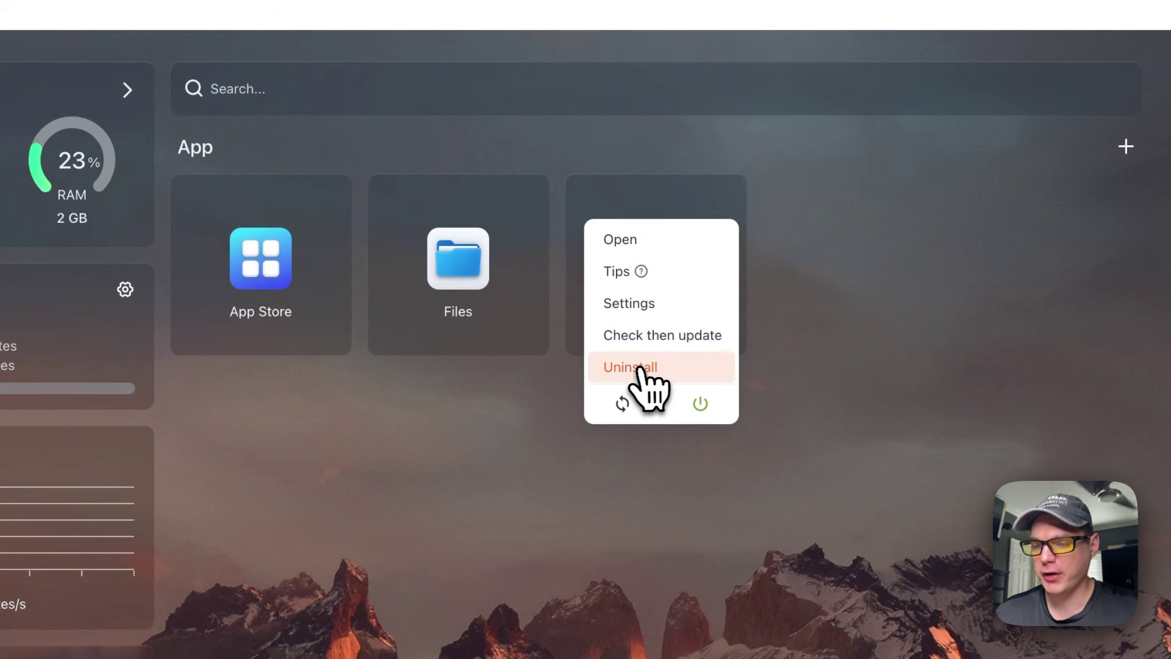
click(709, 404)
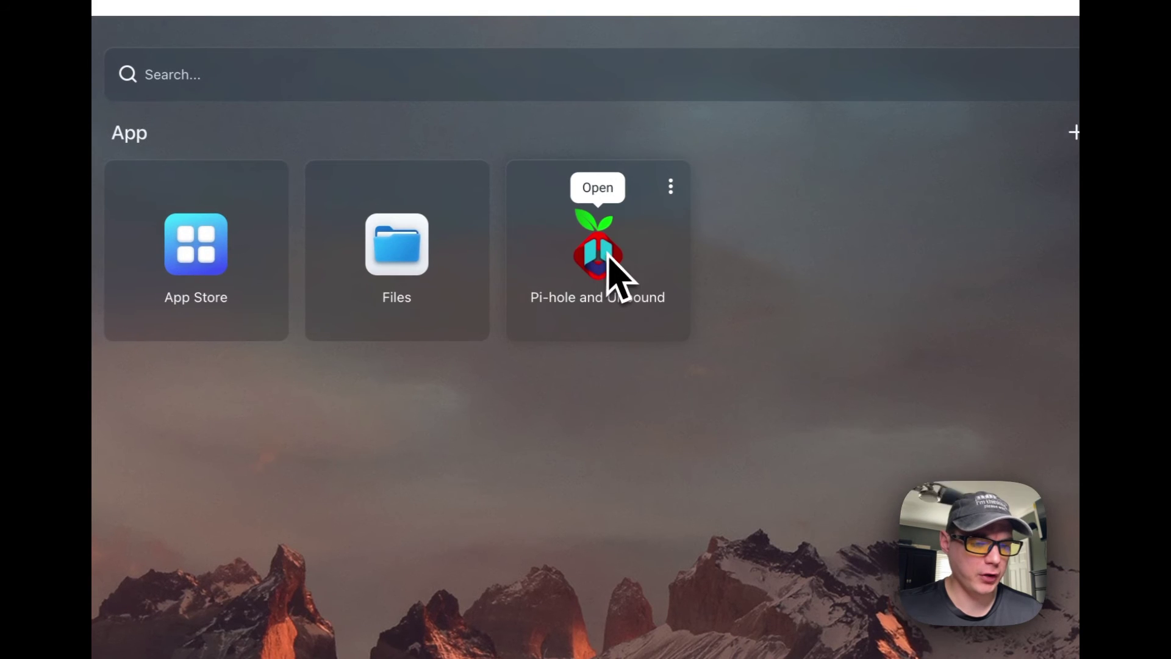
Open the Pi-hole web interface from the Pi-hole and Unbound app and enter the login password.
click(683, 191)
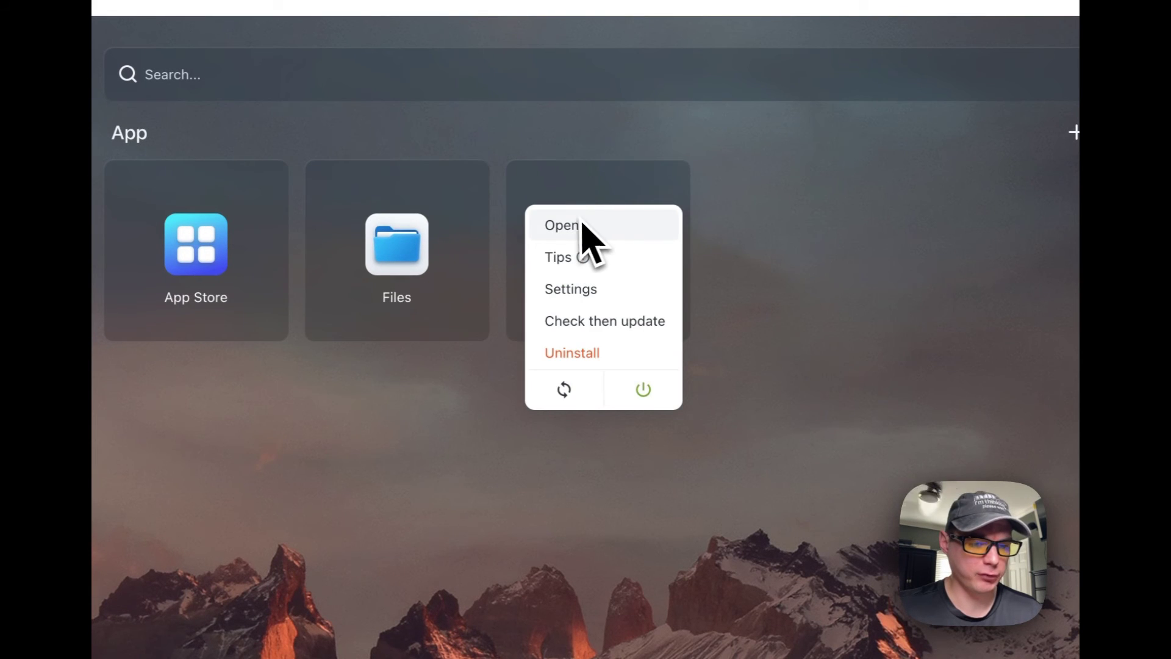
click(685, 253)
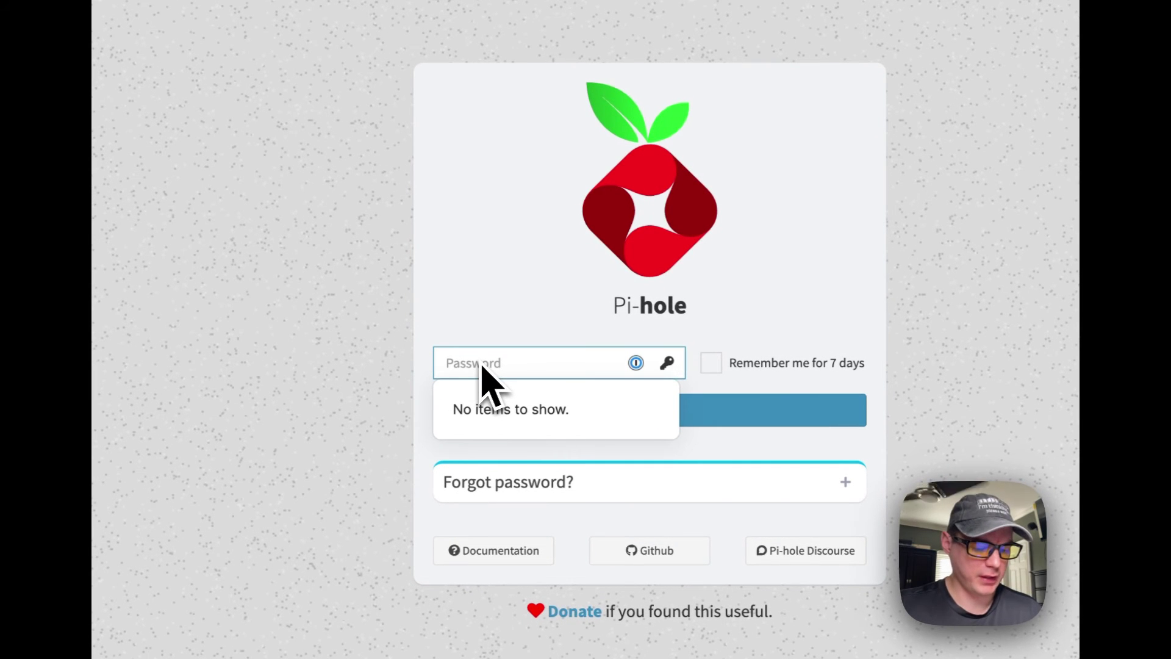
text(••)
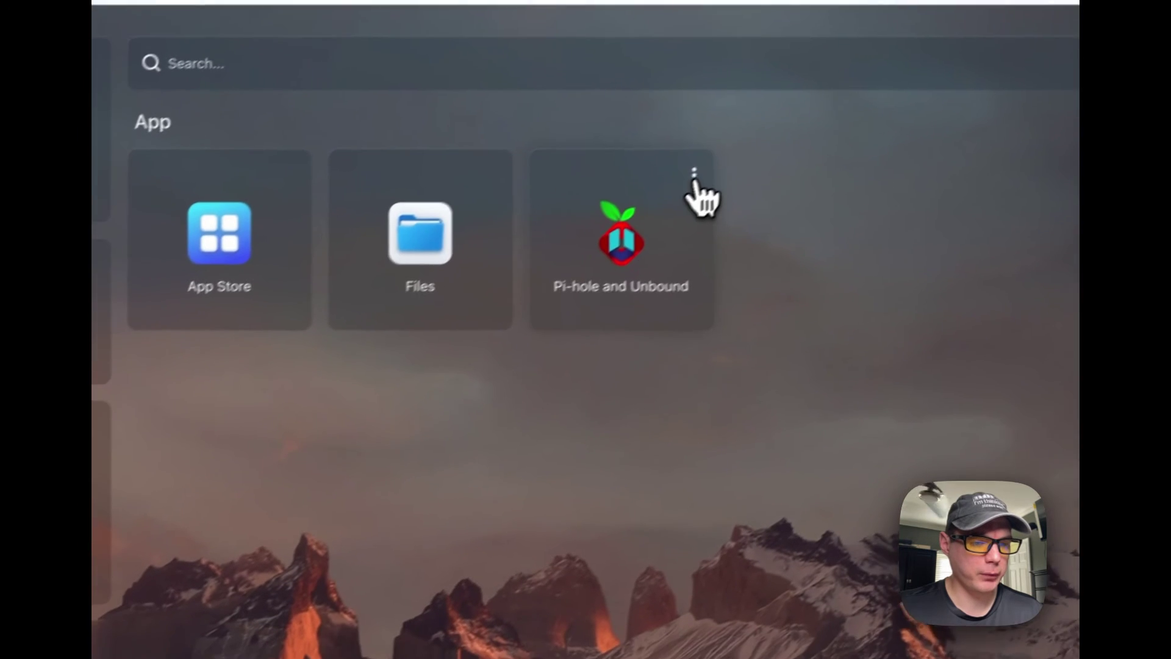
Look up the WEBPASSWORD environment variable in the Pi-hole and Unbound settings, select its value for copying, and close the settings.
click(694, 177)
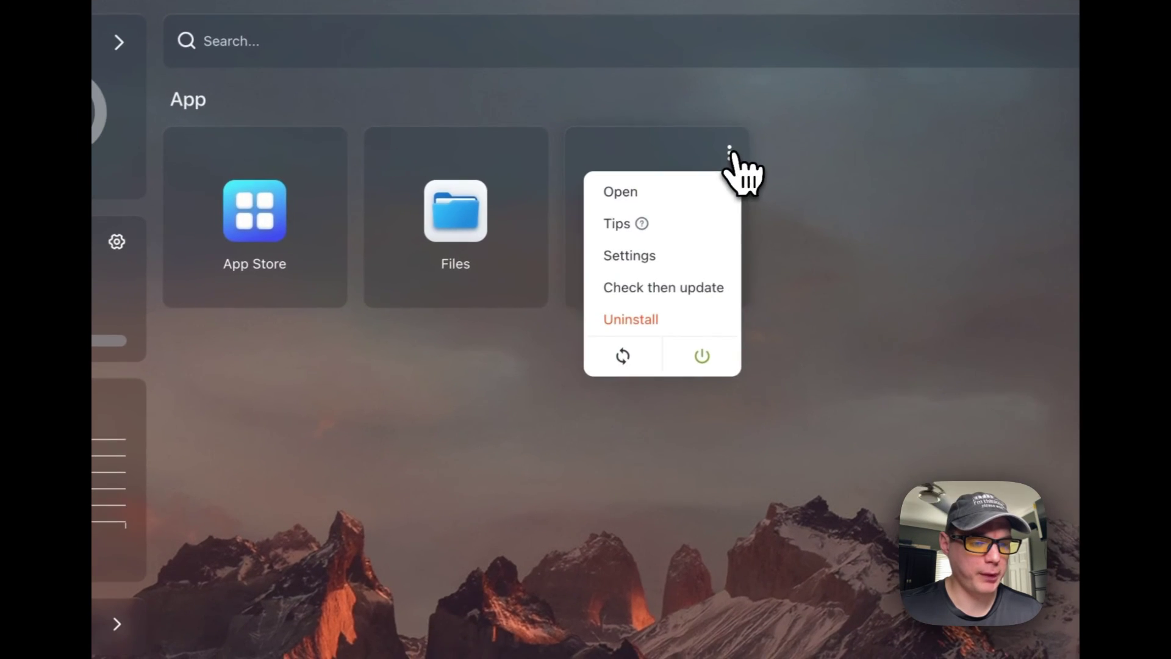
click(613, 277)
scroll(445, 496, down, 8)
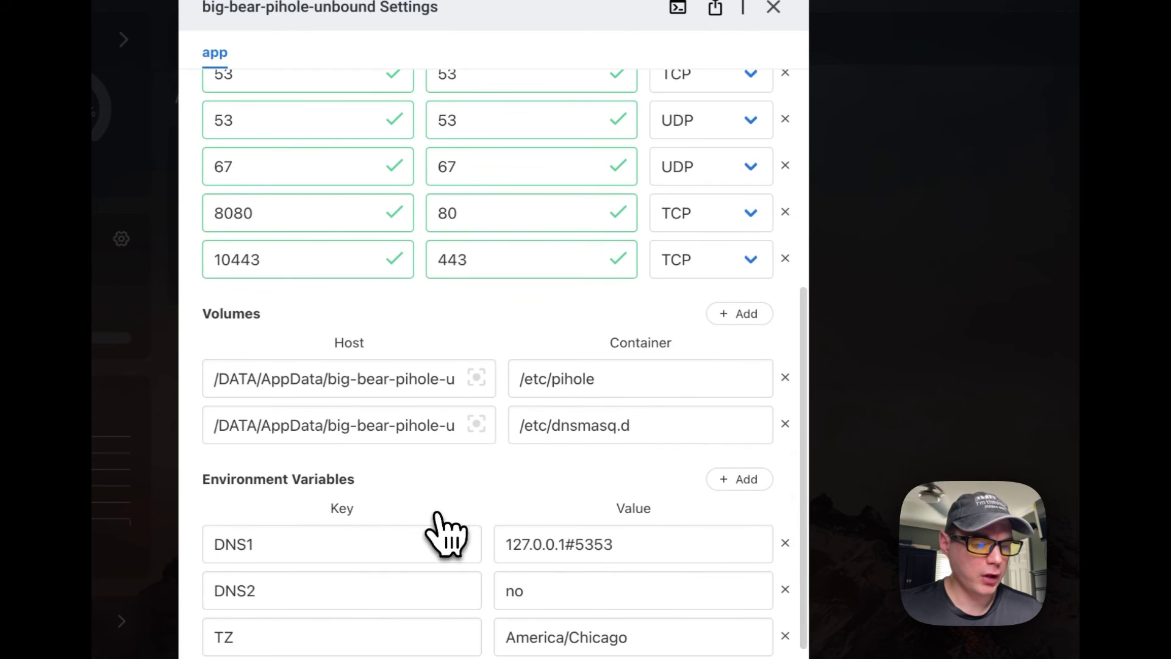
double_click(382, 486)
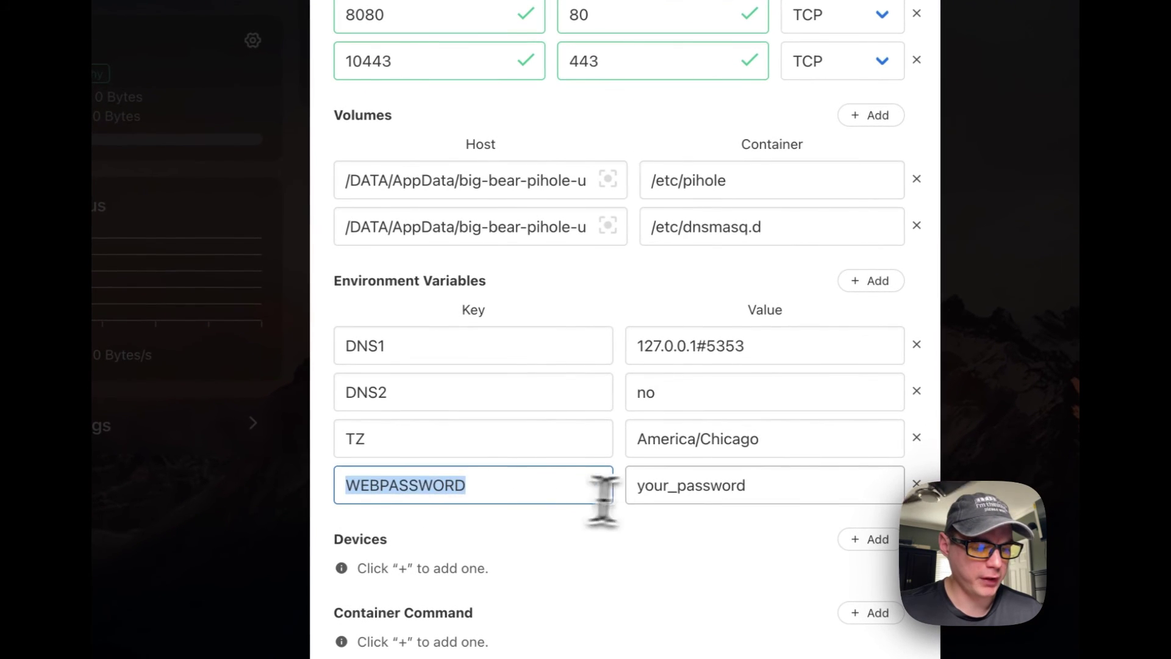
double_click(664, 488)
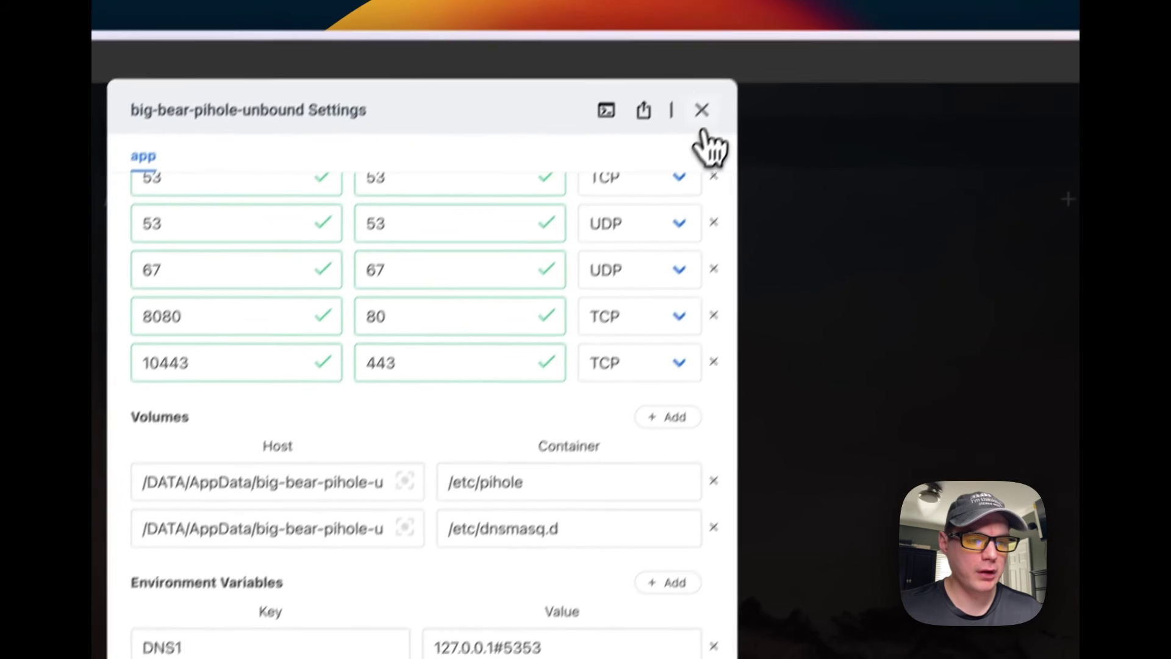
click(701, 109)
Return to the Pi-hole login page, paste the web password, and log in to the dashboard.
click(640, 290)
click(591, 330)
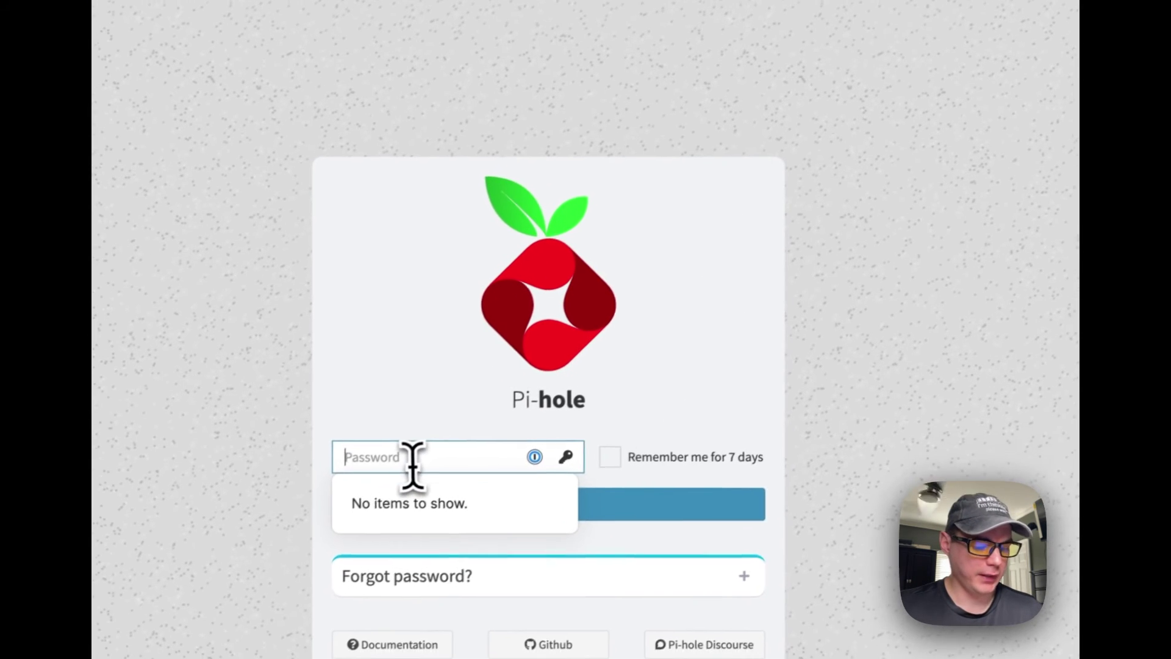
key(super+v)
click(526, 556)
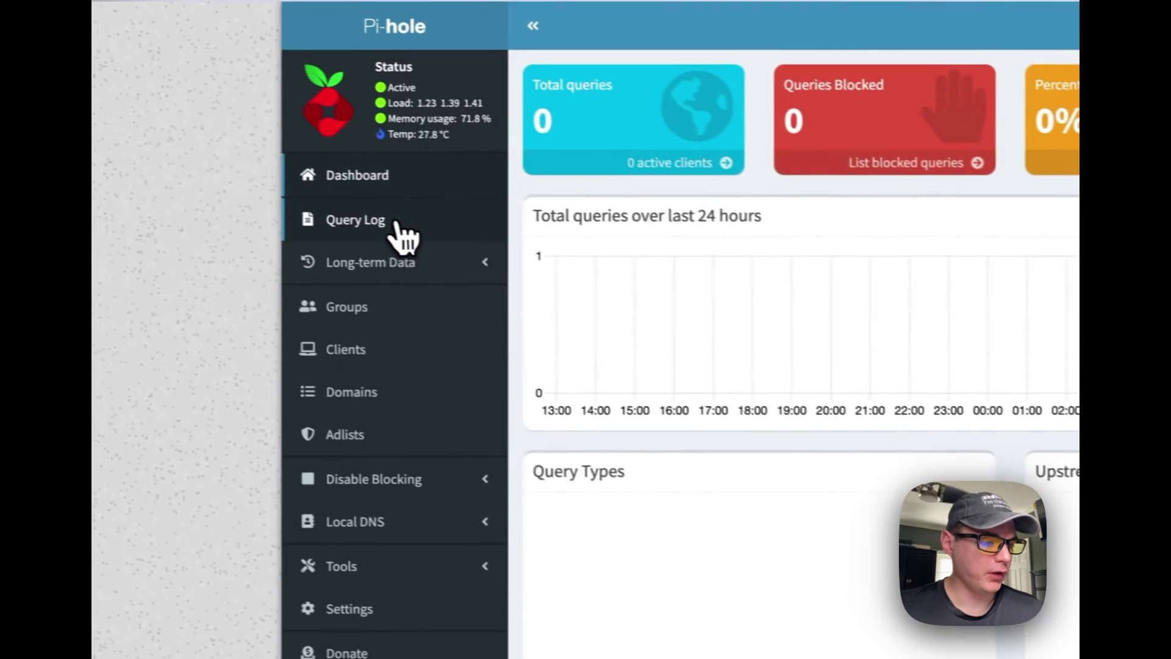
Review the Query Log and the long-term data pages for graphics, query log and top lists.
click(400, 235)
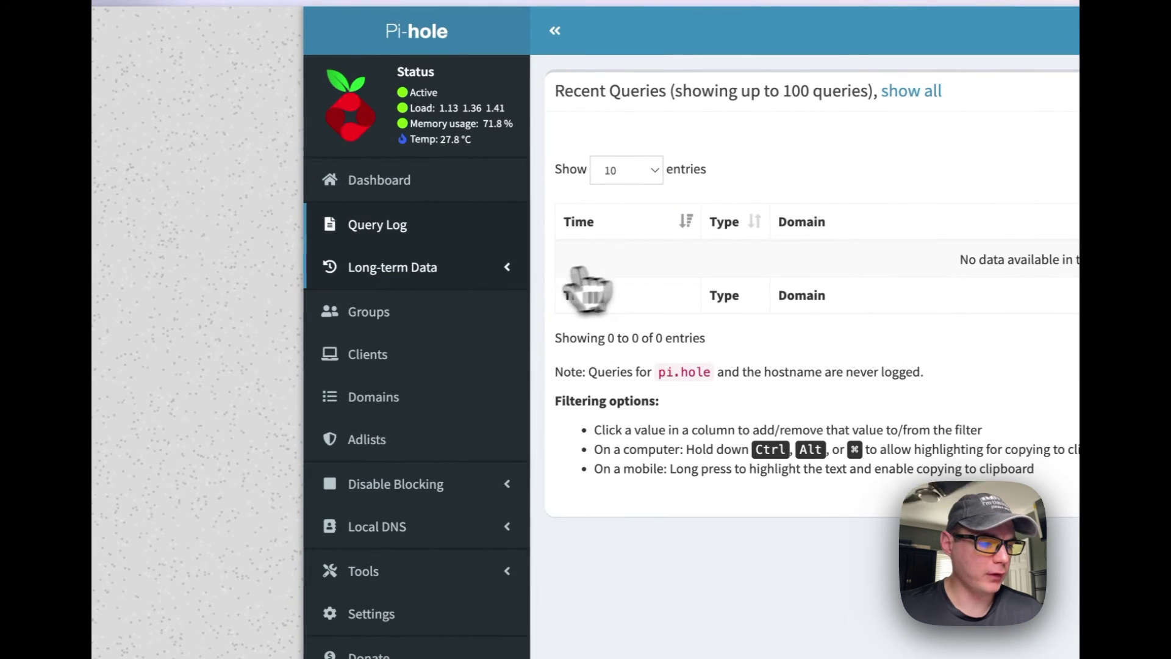
click(459, 275)
click(413, 308)
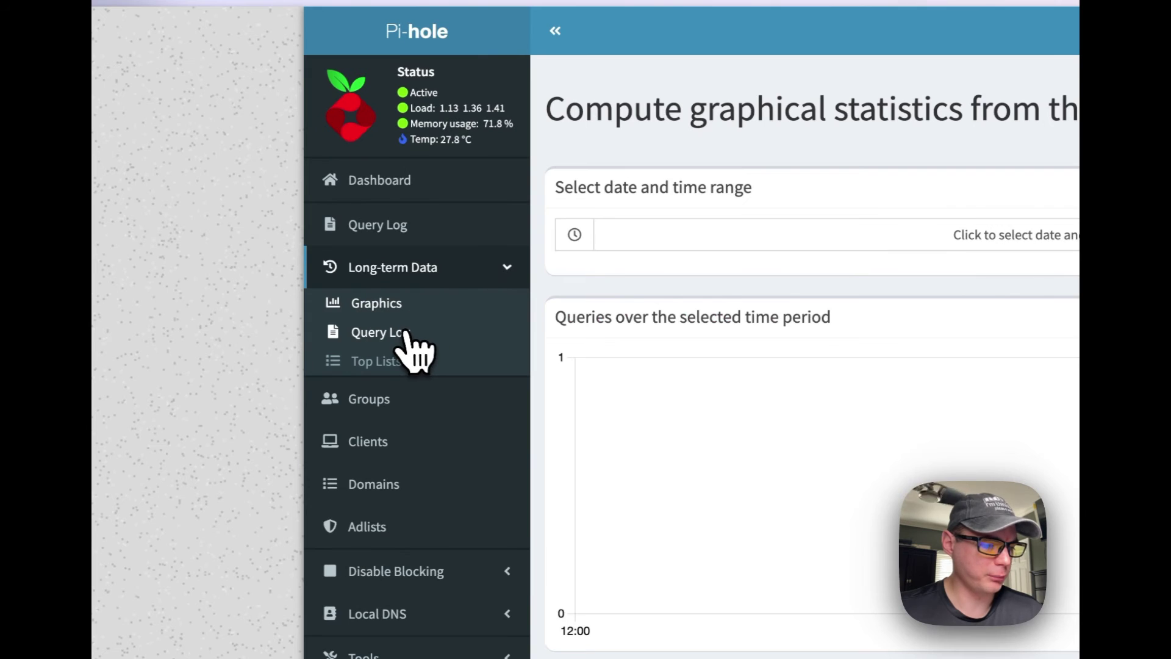
click(407, 334)
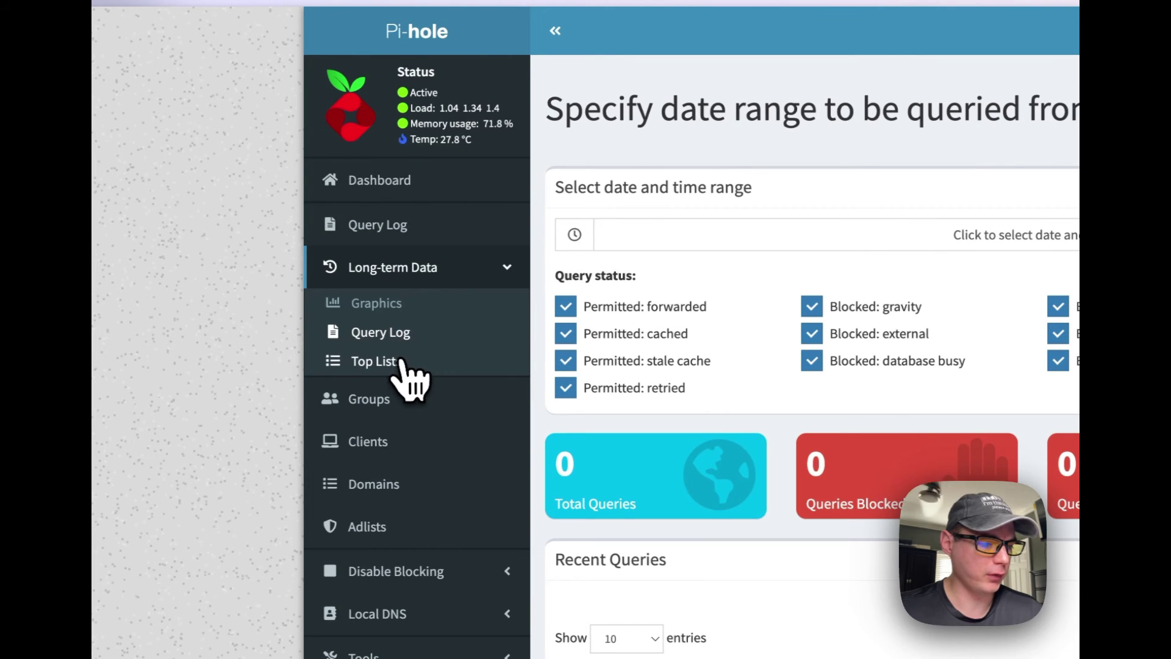
click(398, 365)
Review the management pages for groups, clients, domains and adlists.
click(417, 408)
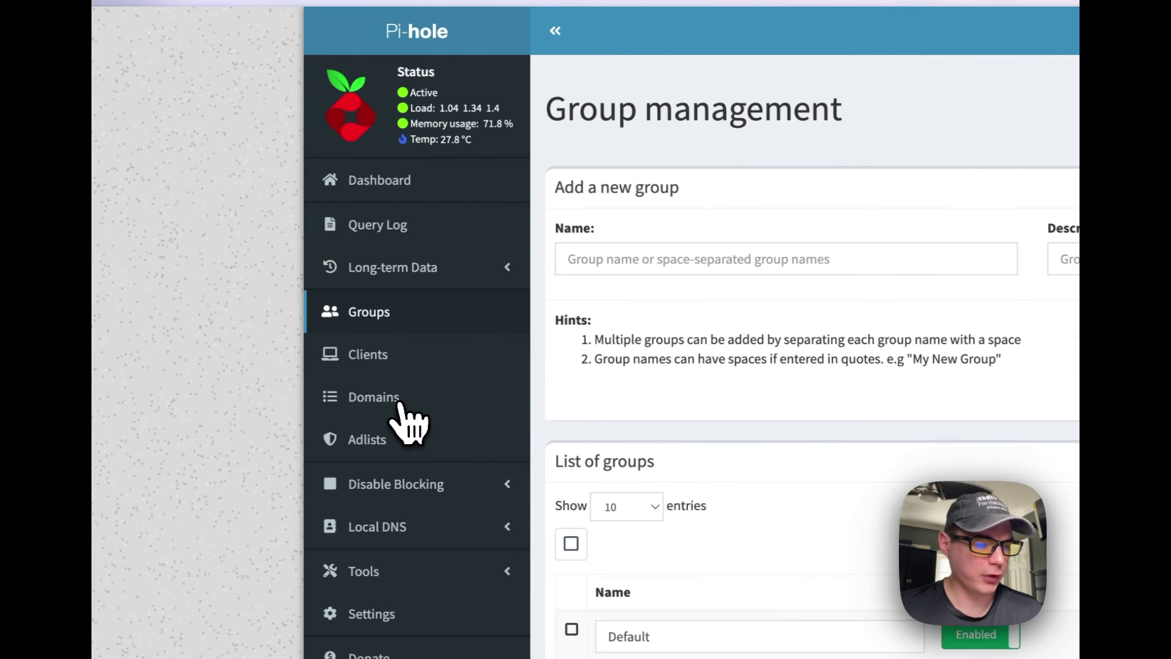
click(382, 374)
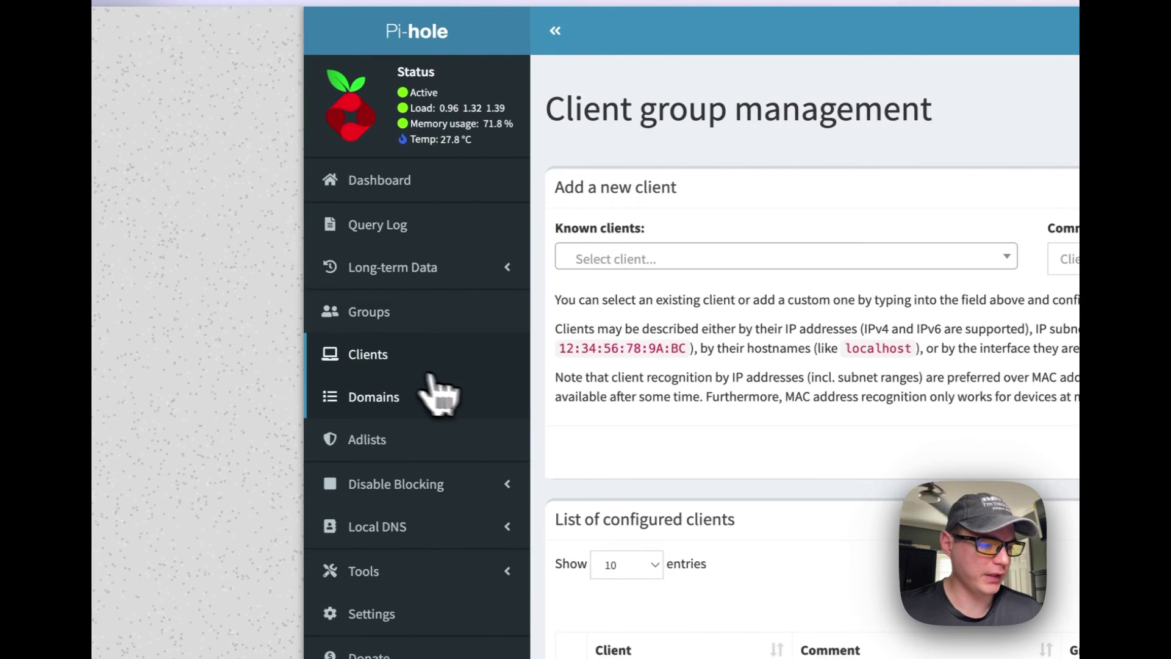
click(391, 402)
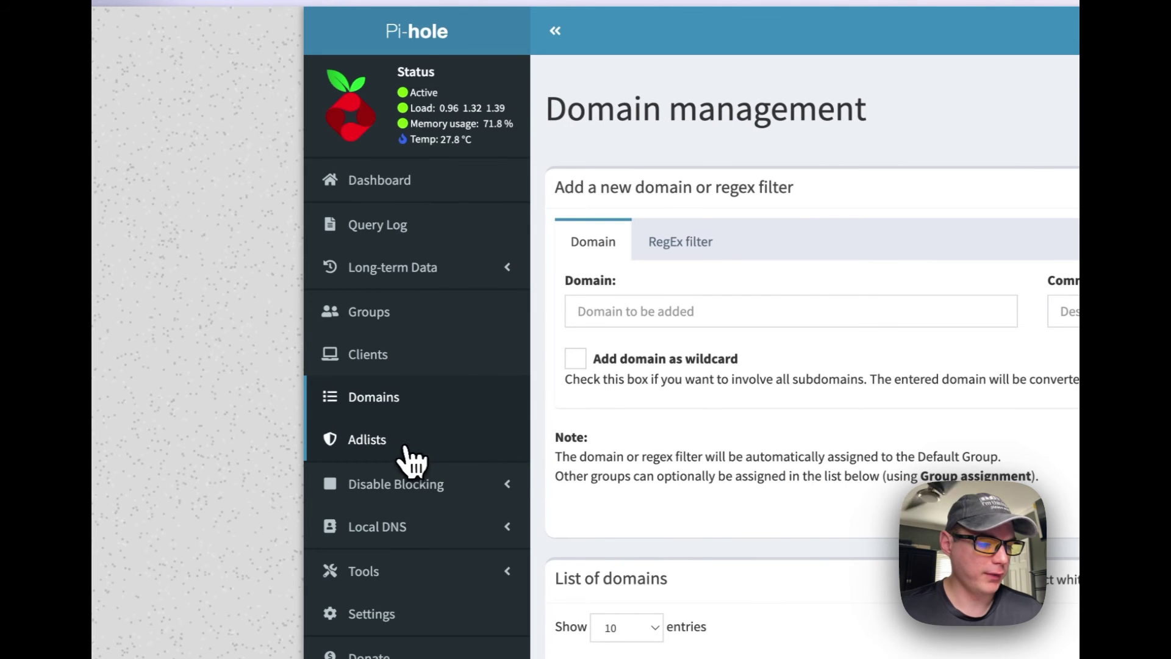
click(411, 460)
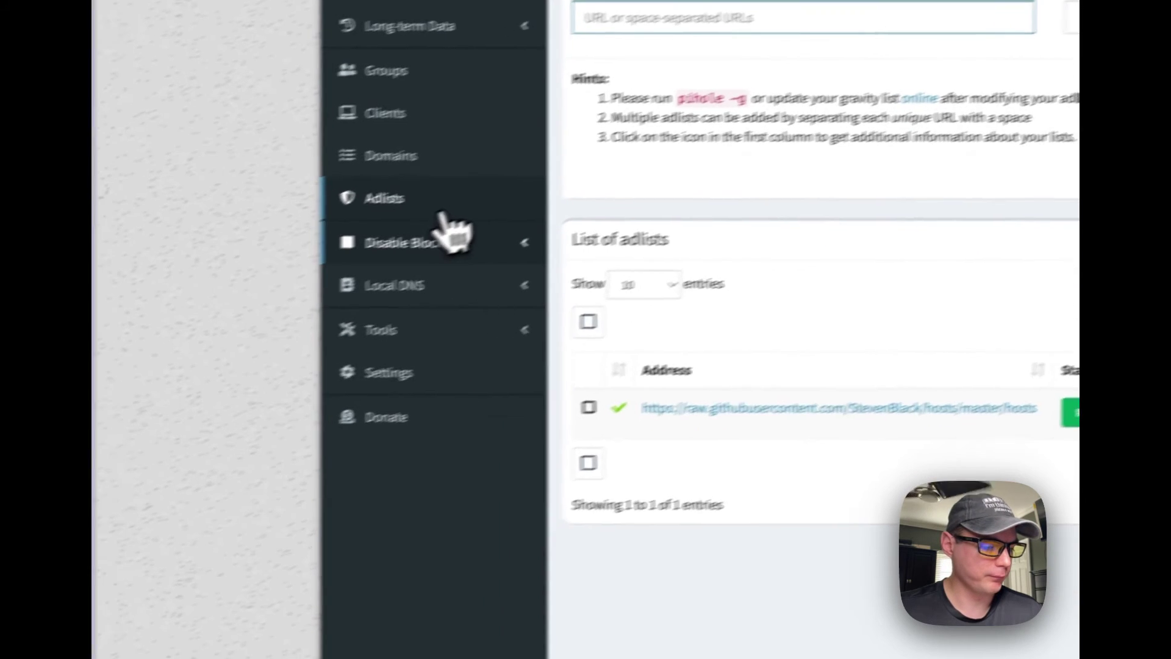
Review the Disable Blocking durations, the local DNS and CNAME record pages, and the available tools.
click(421, 250)
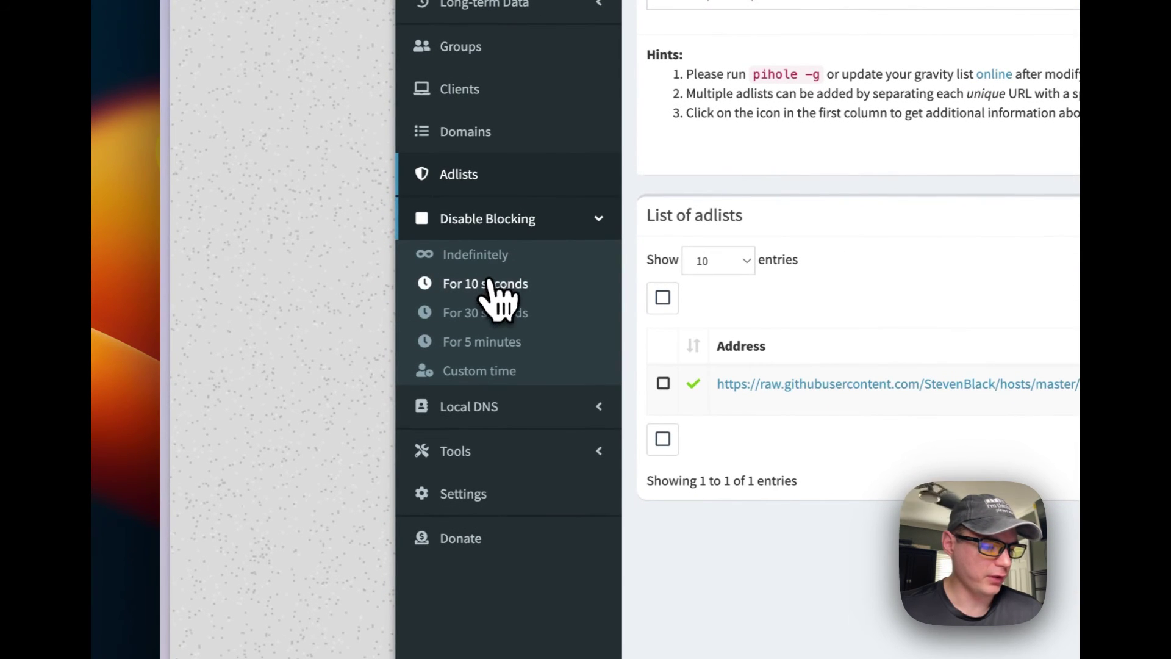
click(482, 390)
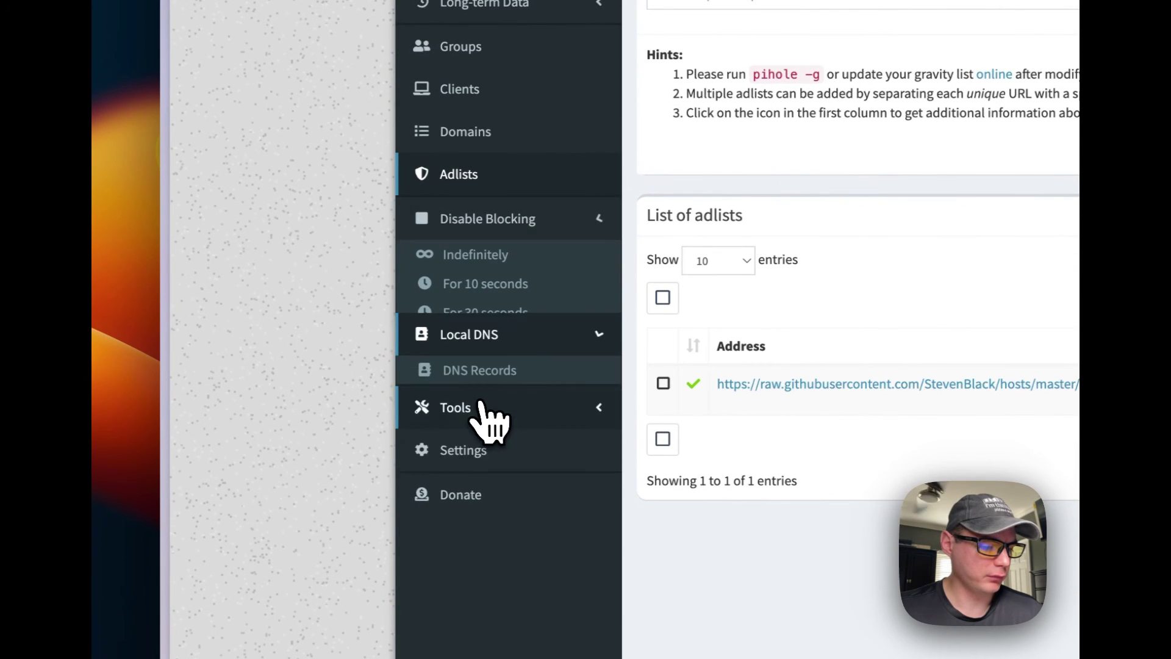
click(485, 305)
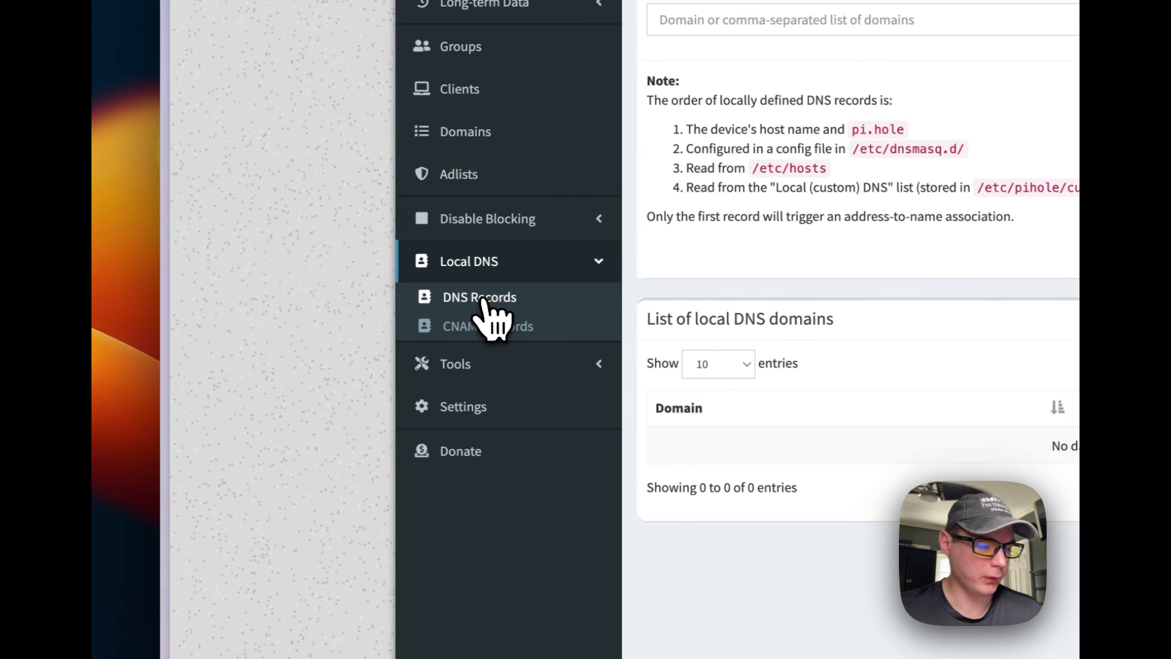
click(488, 328)
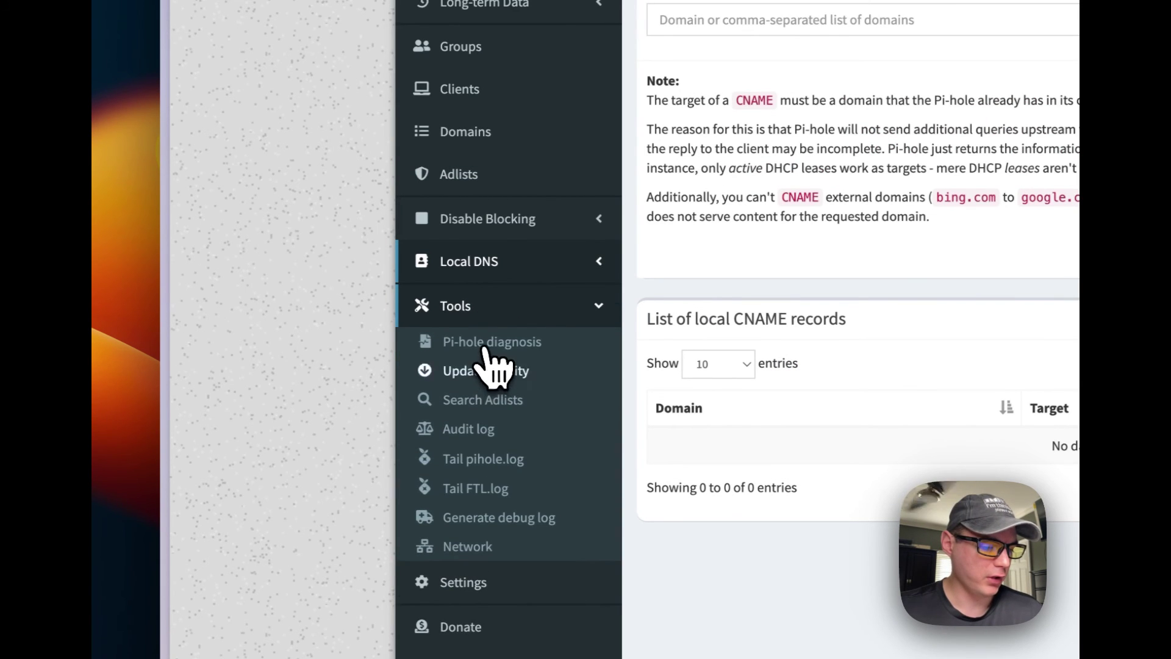
scroll(488, 479, down, 3)
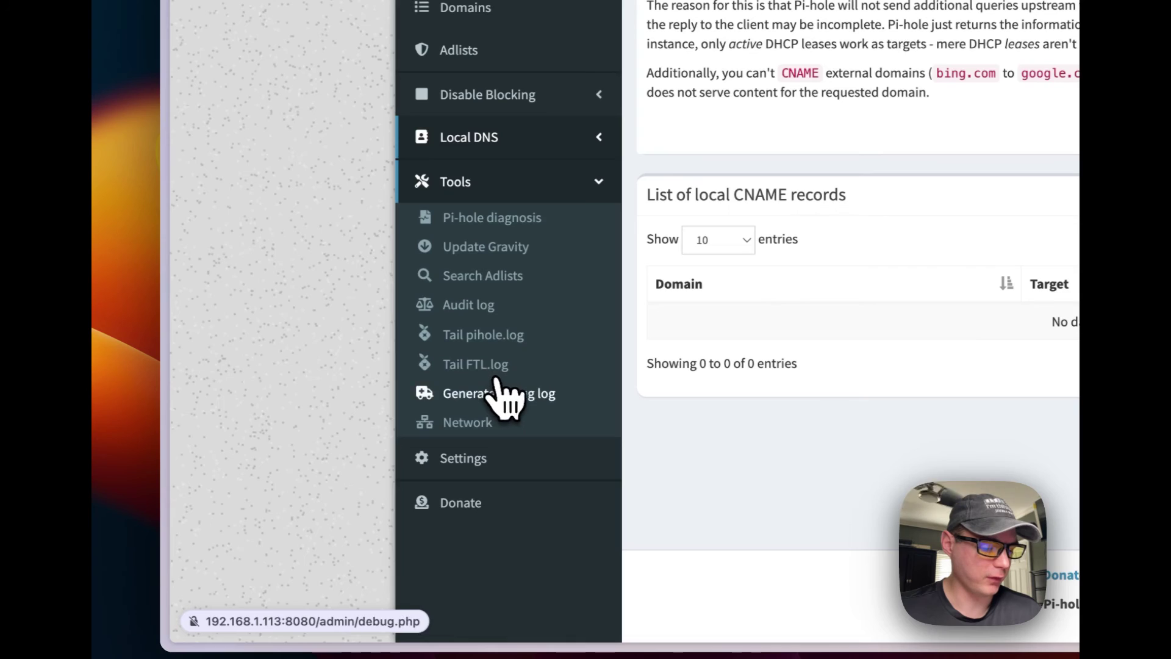
Open Pi-hole's DNS settings and briefly tick Google's first IPv4 upstream server before clearing it again.
click(476, 460)
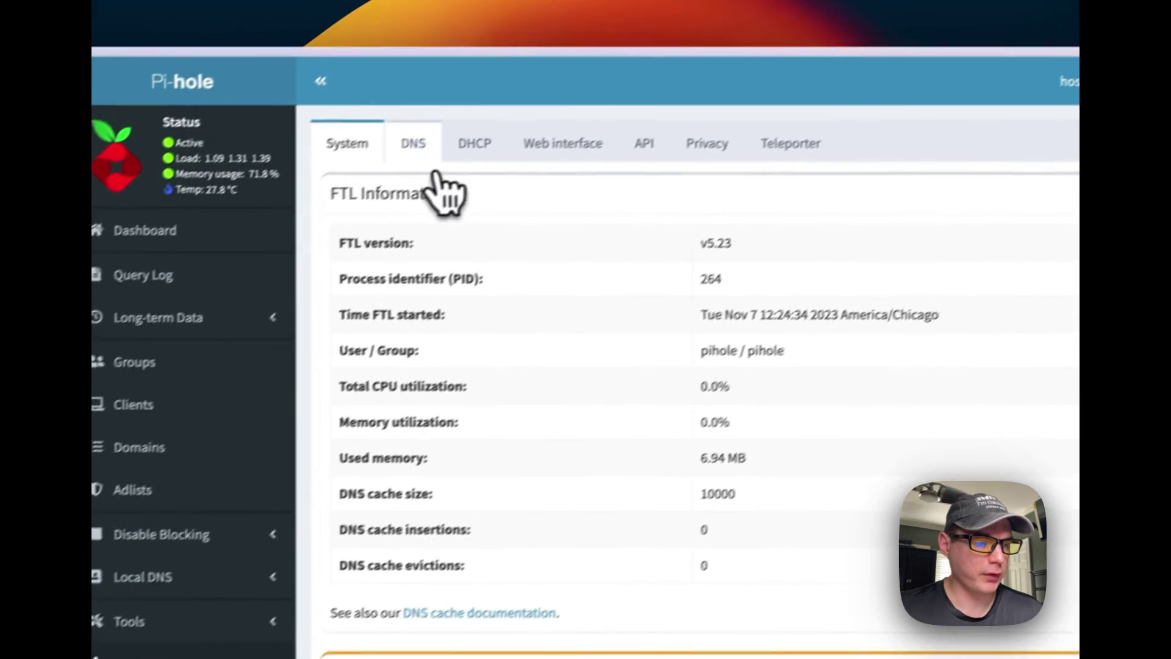
click(588, 52)
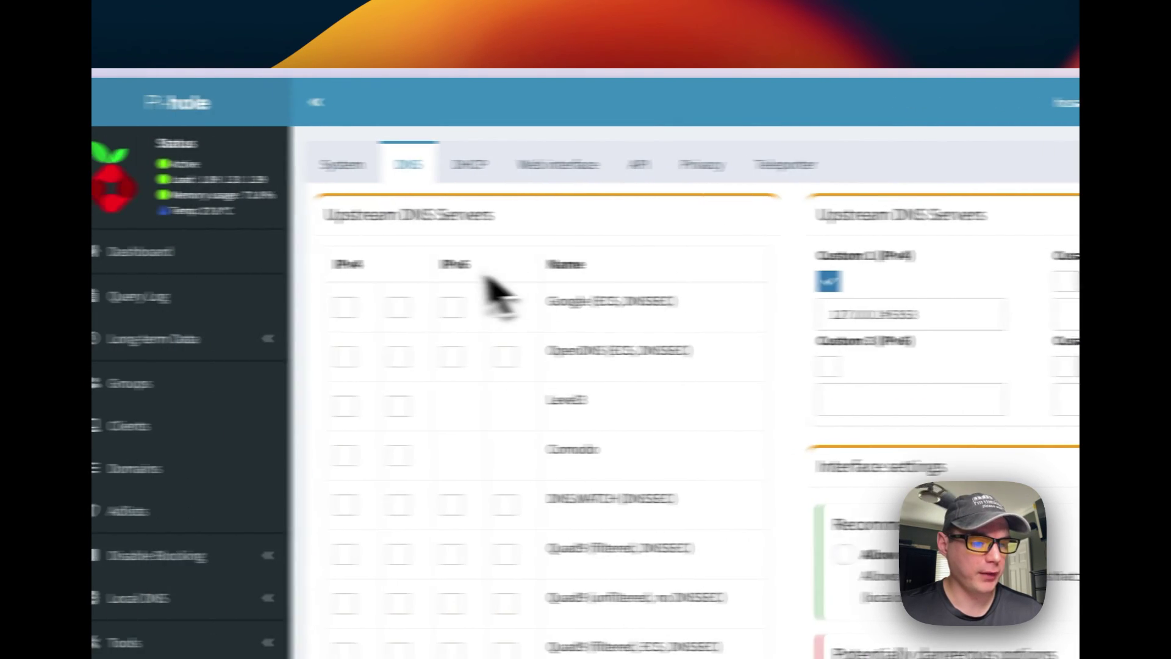
click(345, 304)
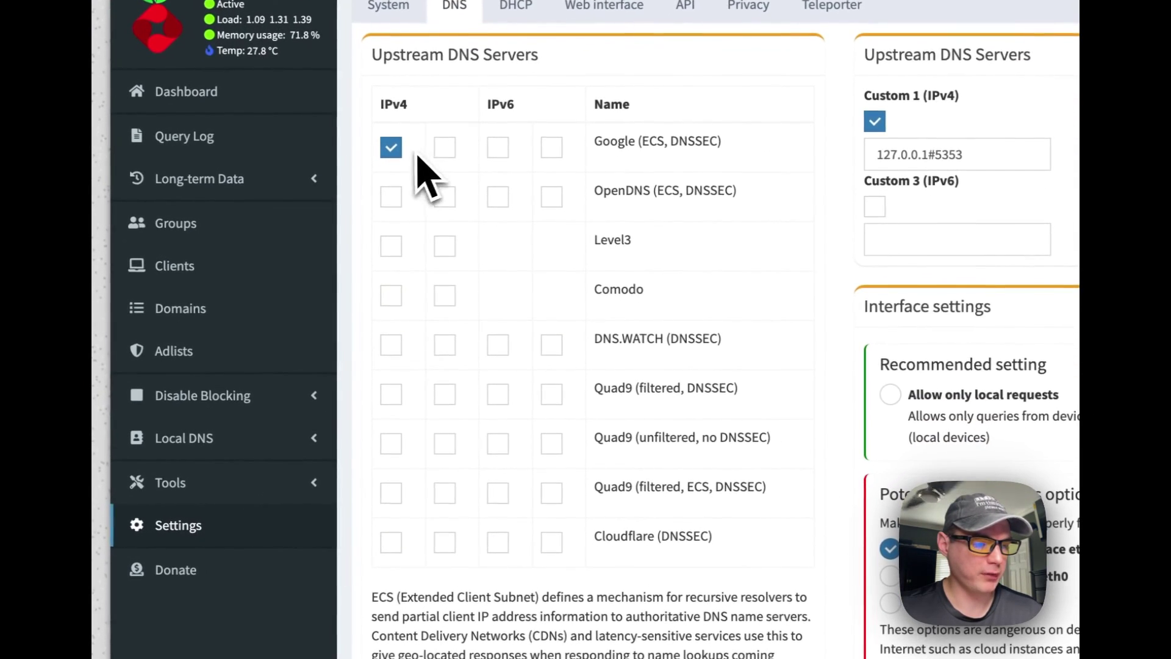
click(393, 150)
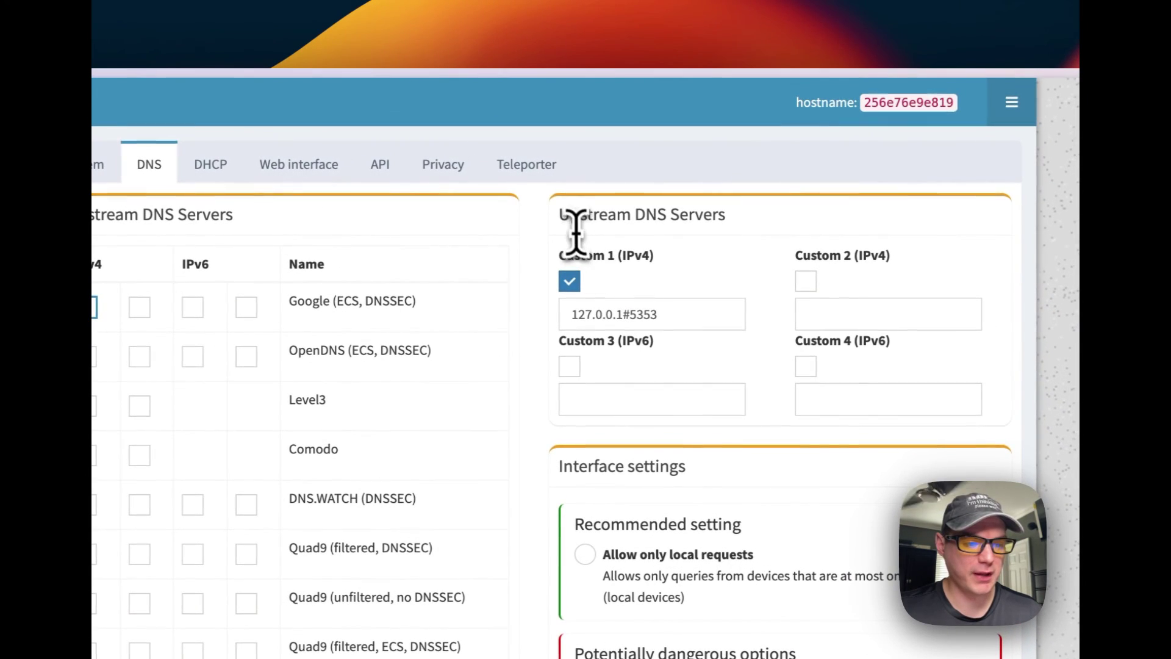
Examine the Custom 1 (IPv4) upstream server entry and the interface, DNSSEC, rate-limiting and conditional forwarding settings.
drag(564, 214, 719, 224)
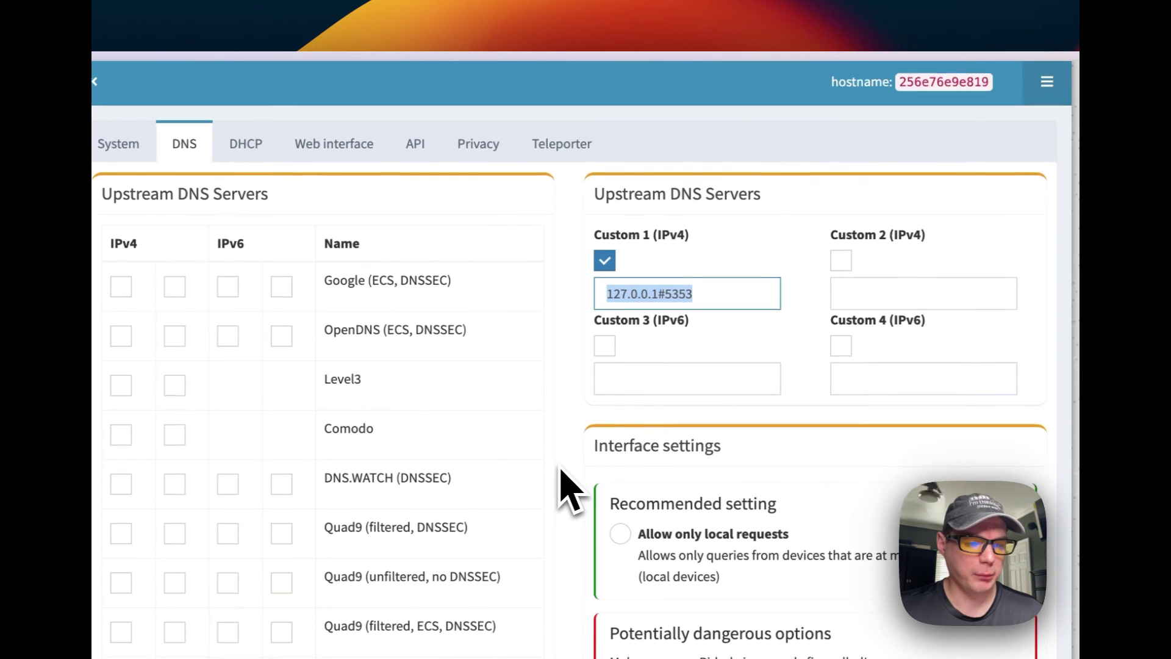
scroll(562, 470, down, 1)
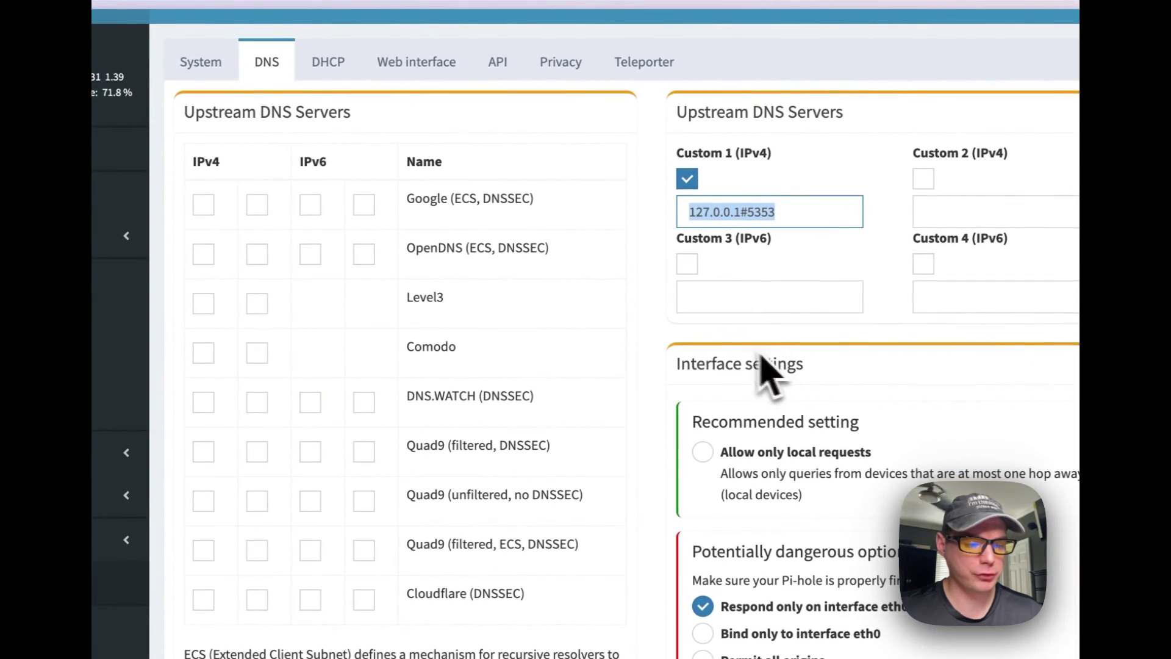
scroll(652, 396, down, 20)
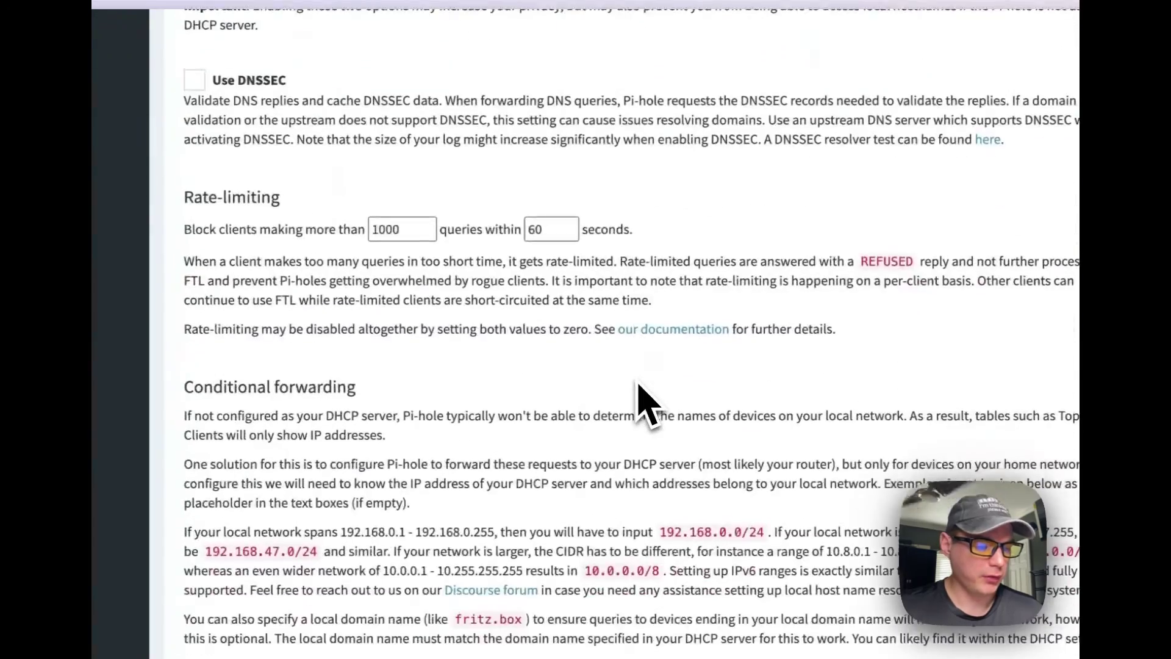
scroll(641, 397, up, 20)
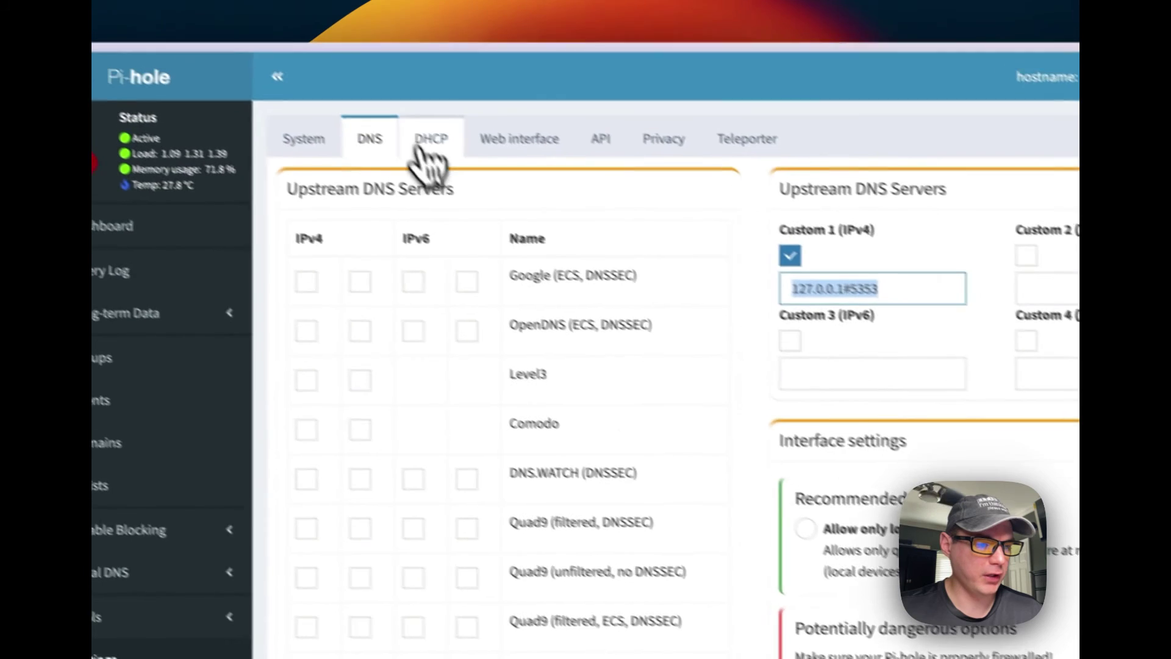
Review the DHCP, Web interface, API, Privacy and Teleporter settings, and return to the Dashboard.
click(324, 111)
click(541, 160)
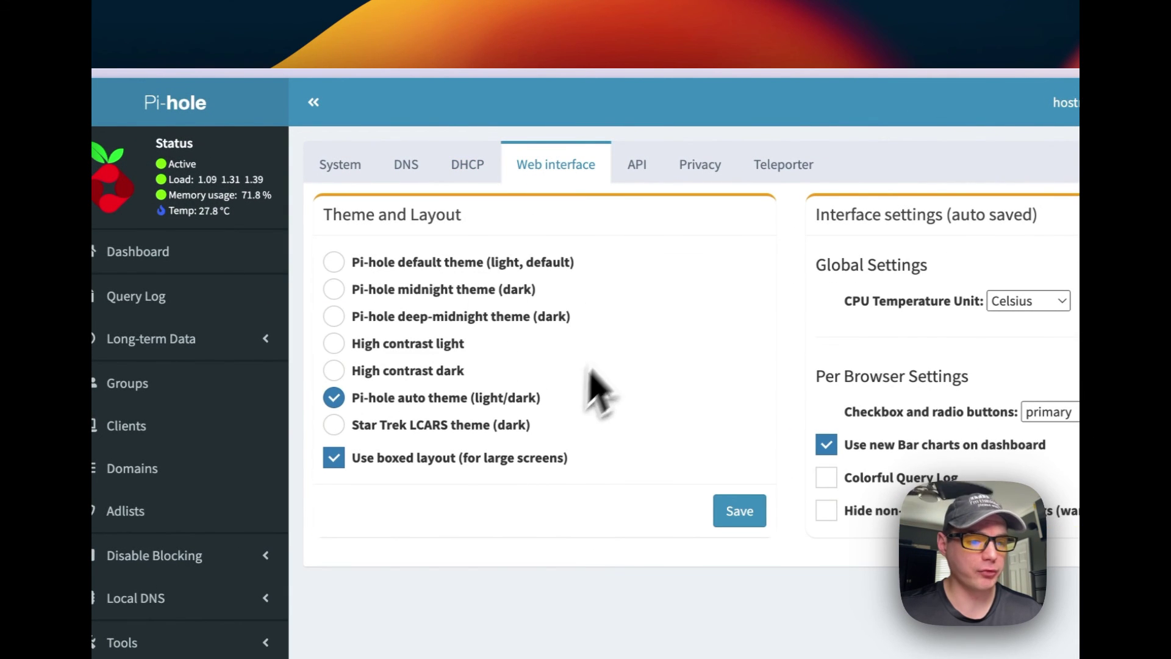
click(468, 164)
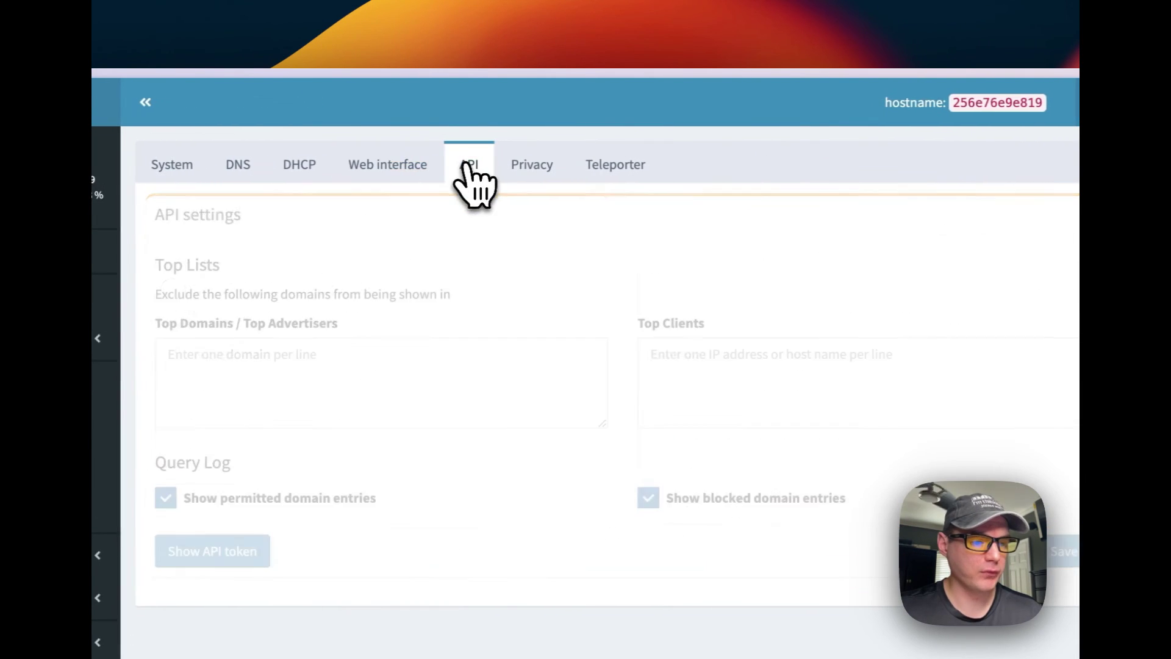
click(663, 171)
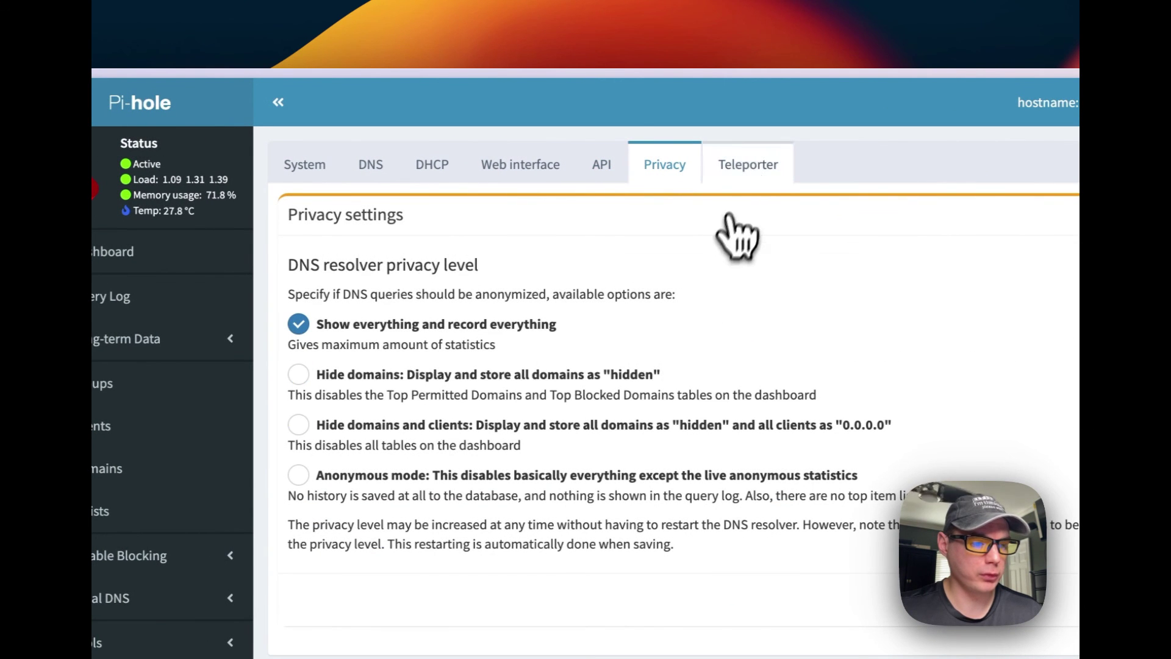
click(744, 168)
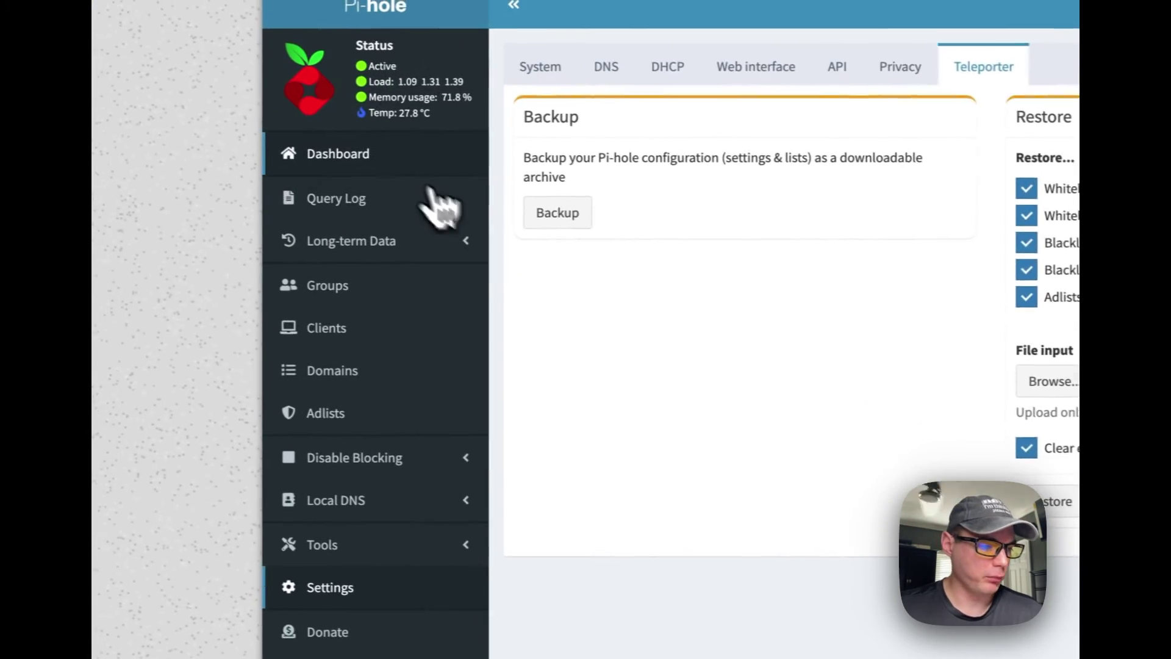
click(427, 205)
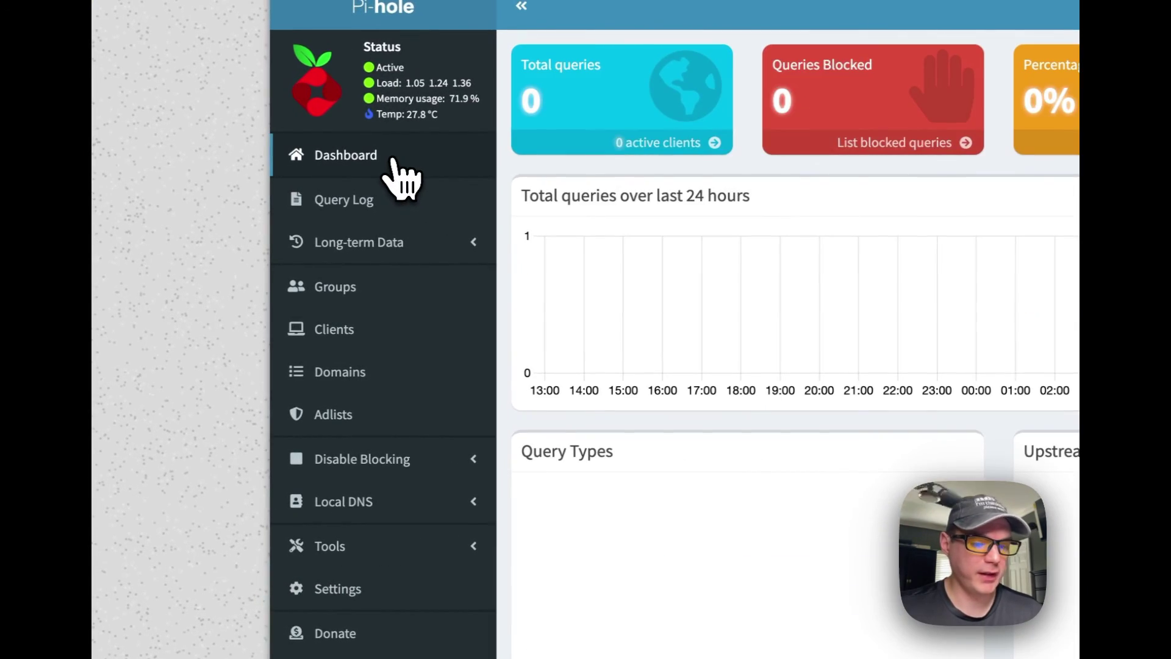